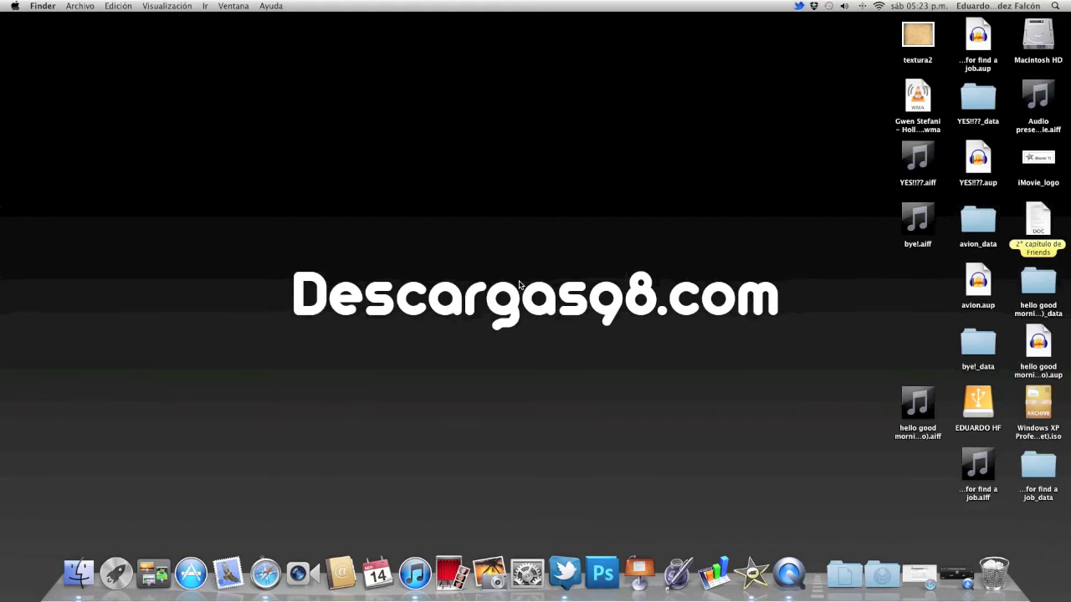
# Step: Start iMovie from the Diseño folder in Launchpad
pyautogui.press('F4')
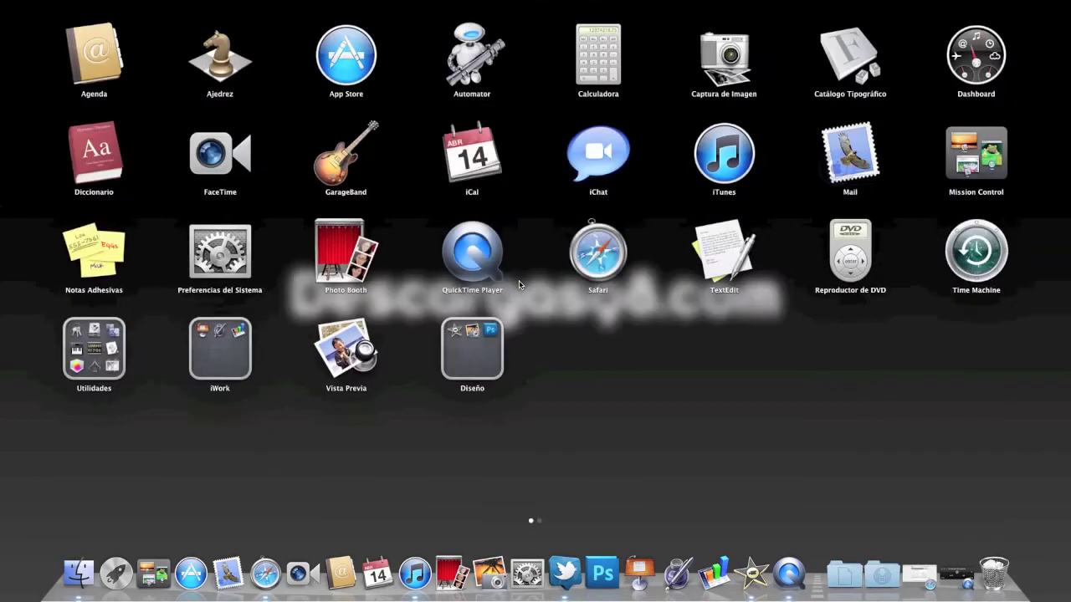
pyautogui.click(488, 322)
pyautogui.click(95, 442)
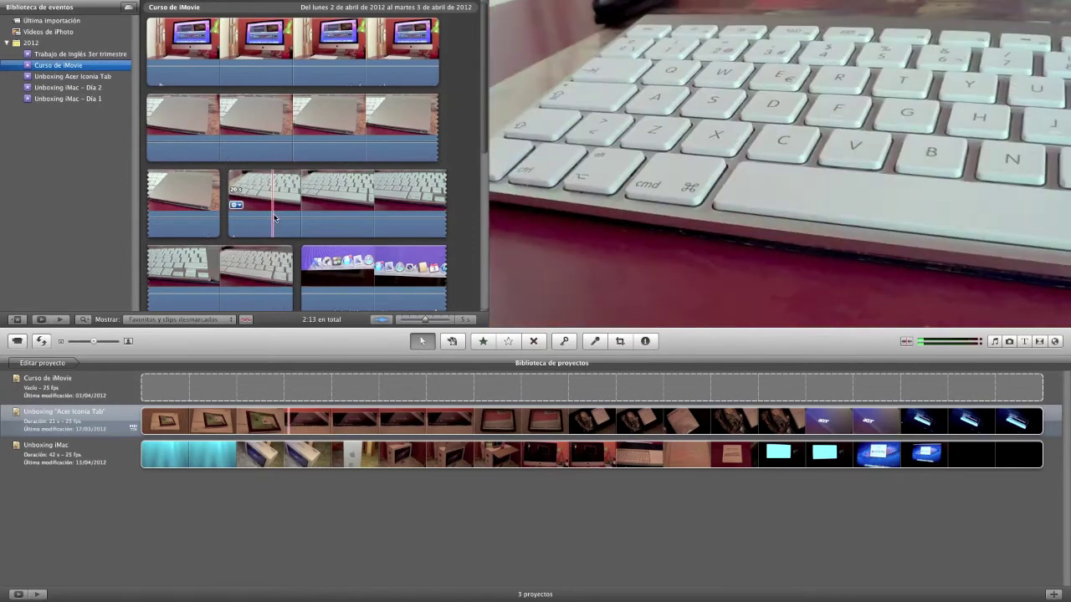
# Step: Look through the clips of the Curso de iMovie event and select the Curso de iMovie project in the library
pyautogui.scroll(-5, 273, 218)
pyautogui.scroll(-1, 273, 218)
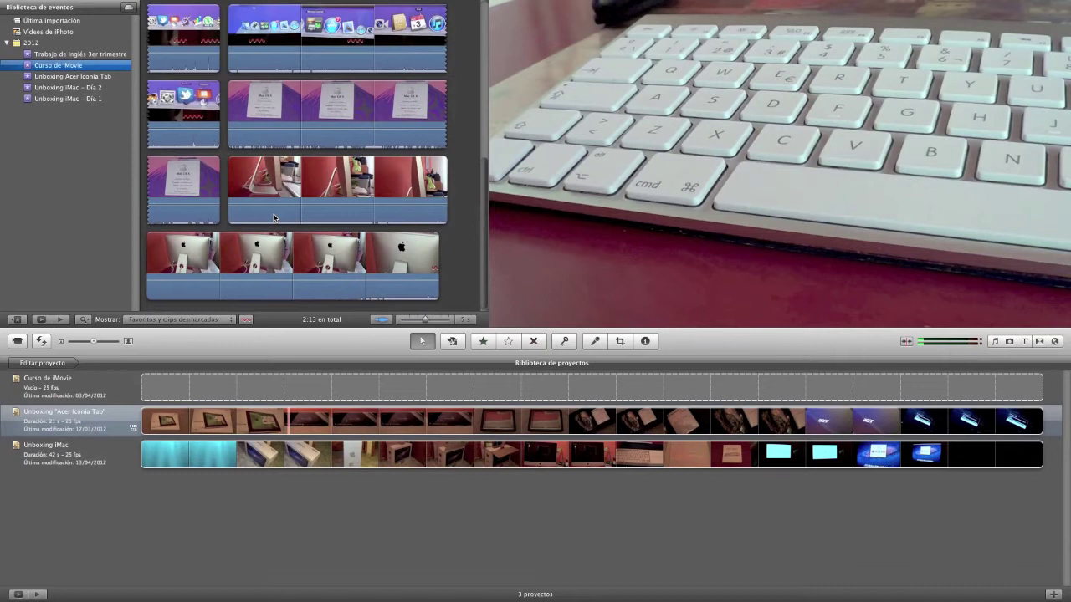
pyautogui.scroll(8, 274, 219)
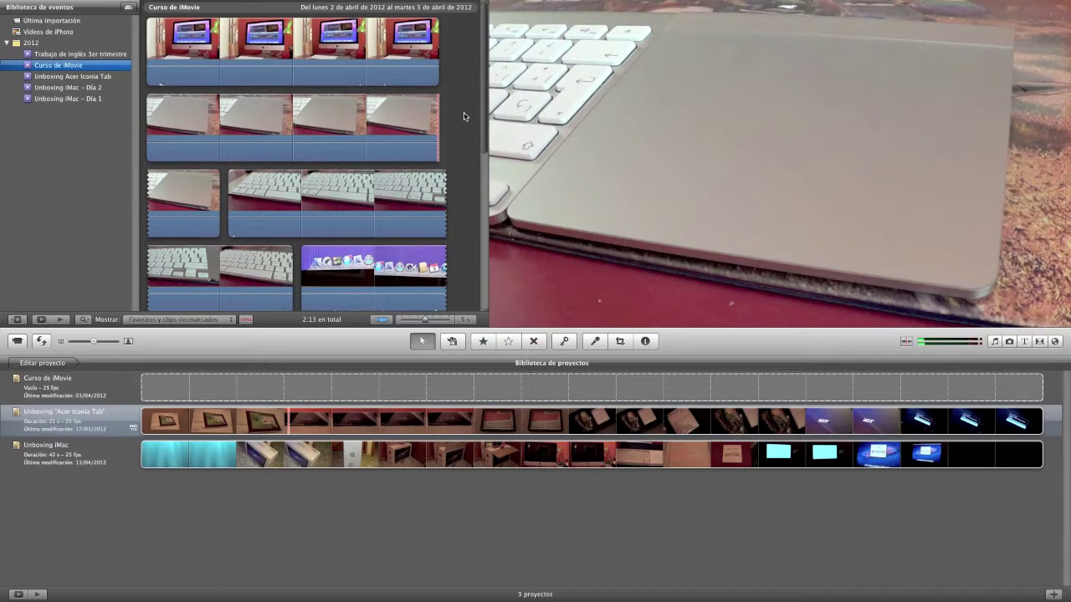
pyautogui.click(116, 386)
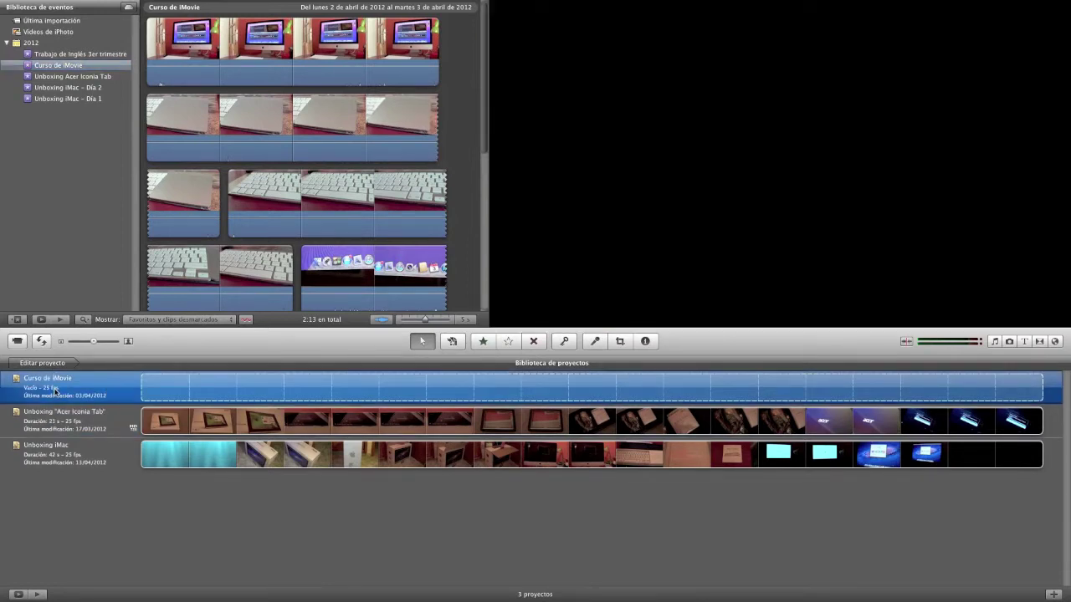
pyautogui.press('space')
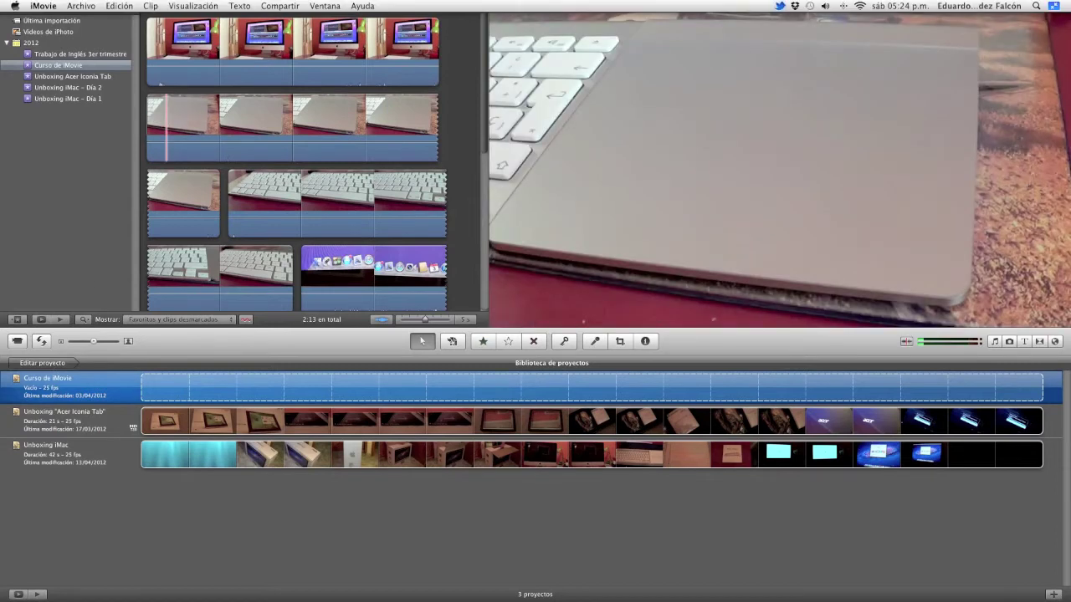
pyautogui.click(81, 6)
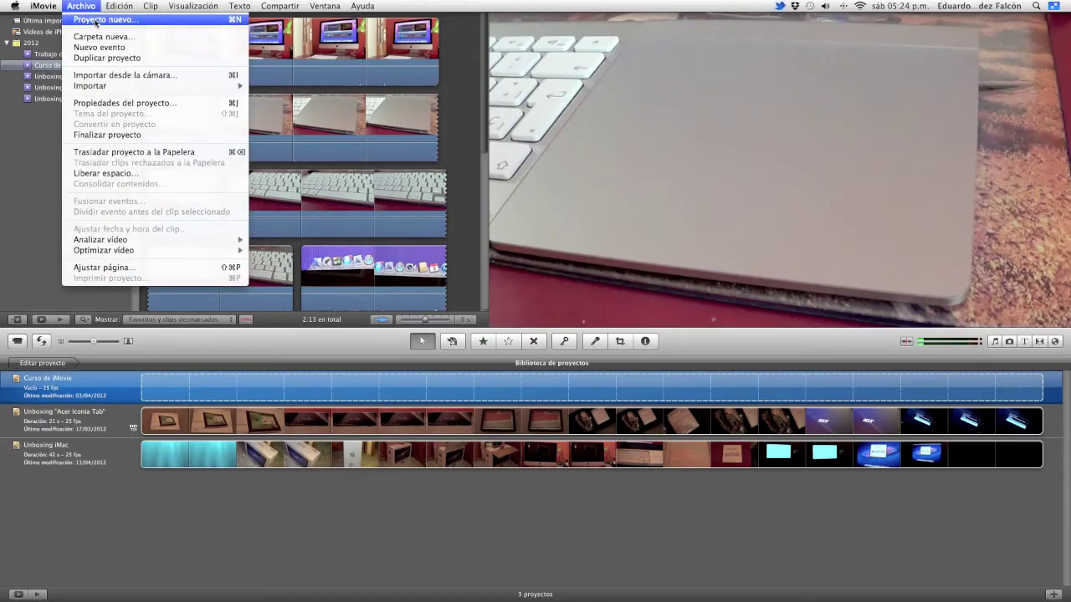
pyautogui.click(95, 20)
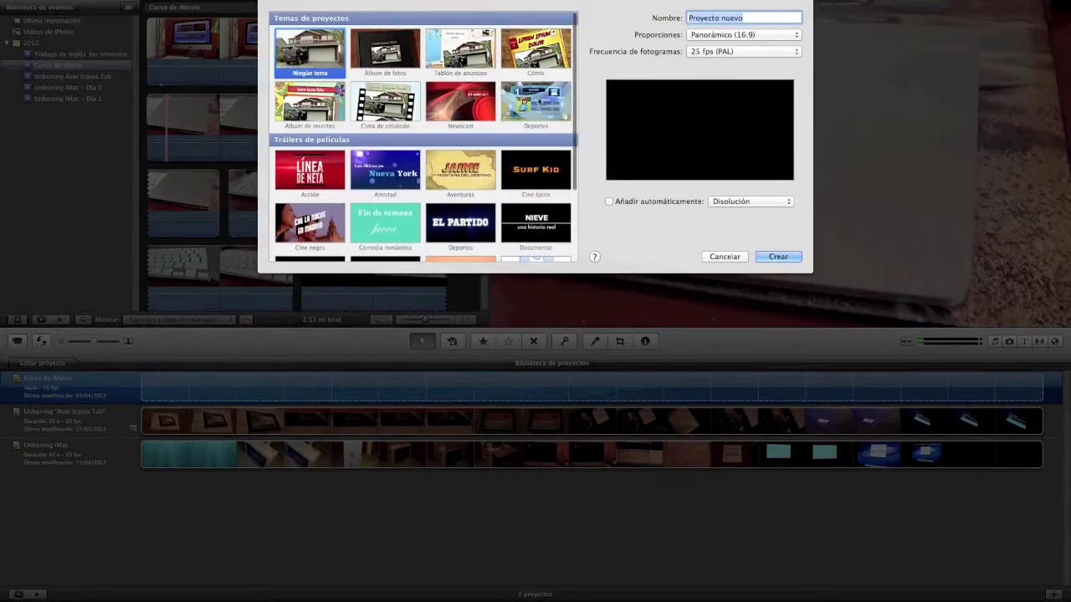
pyautogui.scroll(-3, 502, 94)
pyautogui.scroll(3, 456, 109)
pyautogui.click(441, 115)
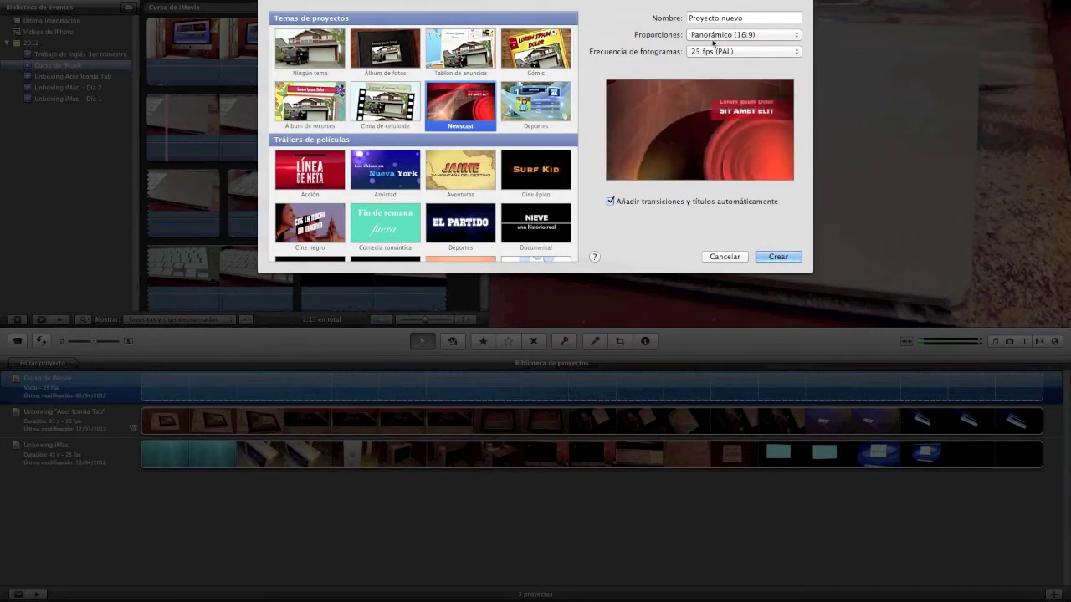
pyautogui.click(691, 17)
pyautogui.click(737, 35)
pyautogui.click(737, 35)
pyautogui.click(743, 51)
pyautogui.click(740, 51)
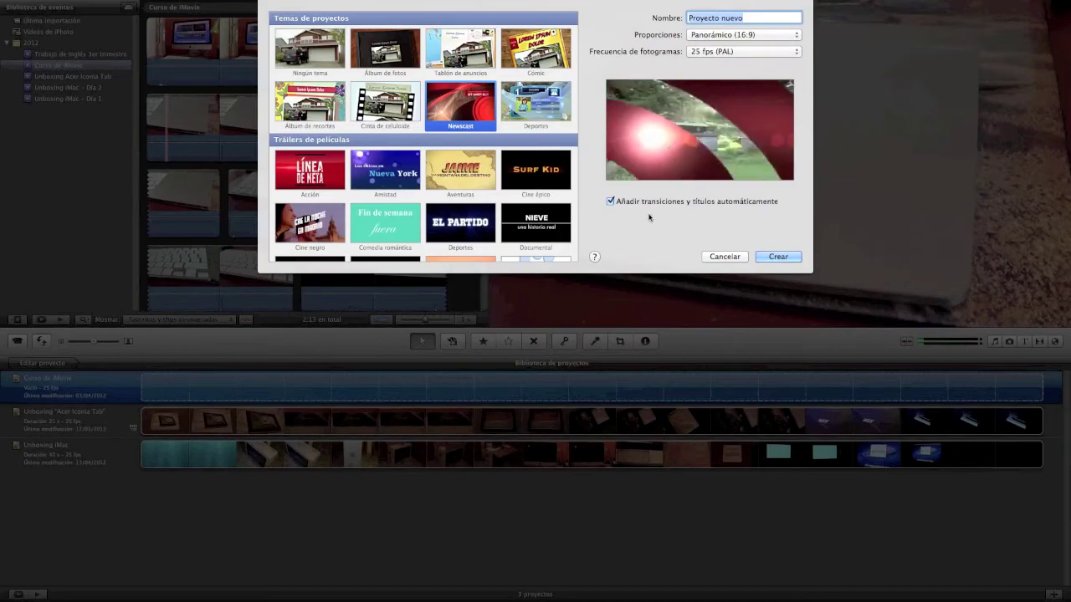
pyautogui.click(726, 256)
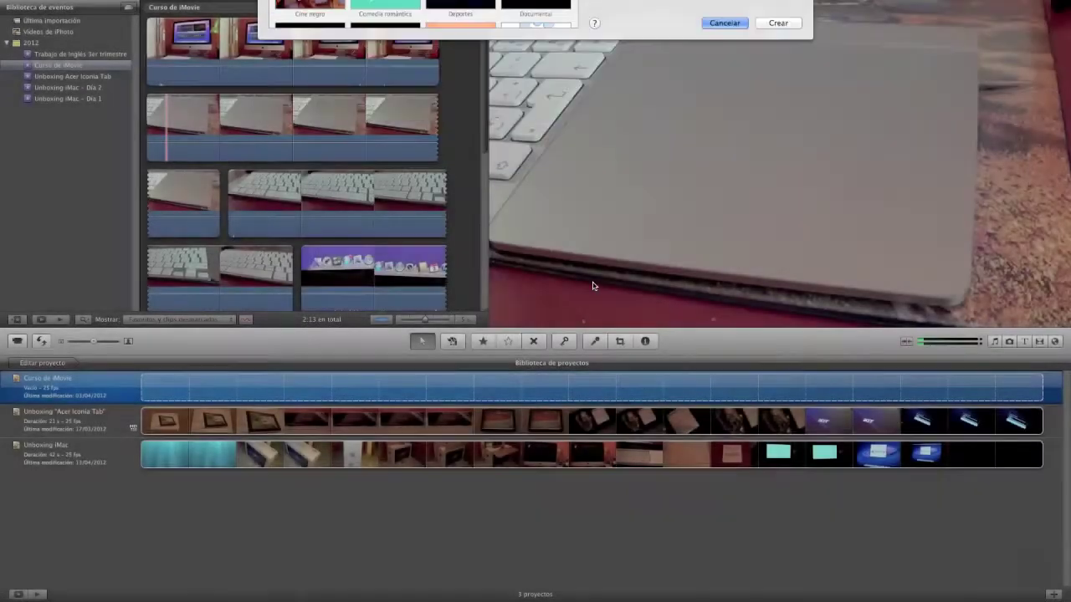
# Step: Open the Curso de iMovie project for editing
pyautogui.doubleClick(56, 393)
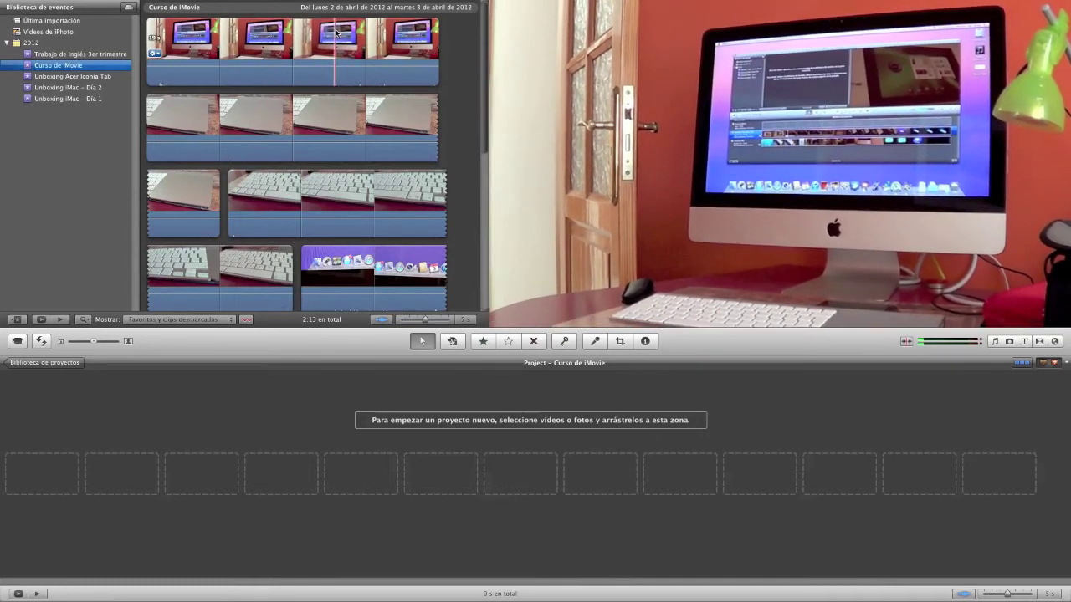
pyautogui.moveTo(336, 34); pyautogui.dragTo(67, 455)
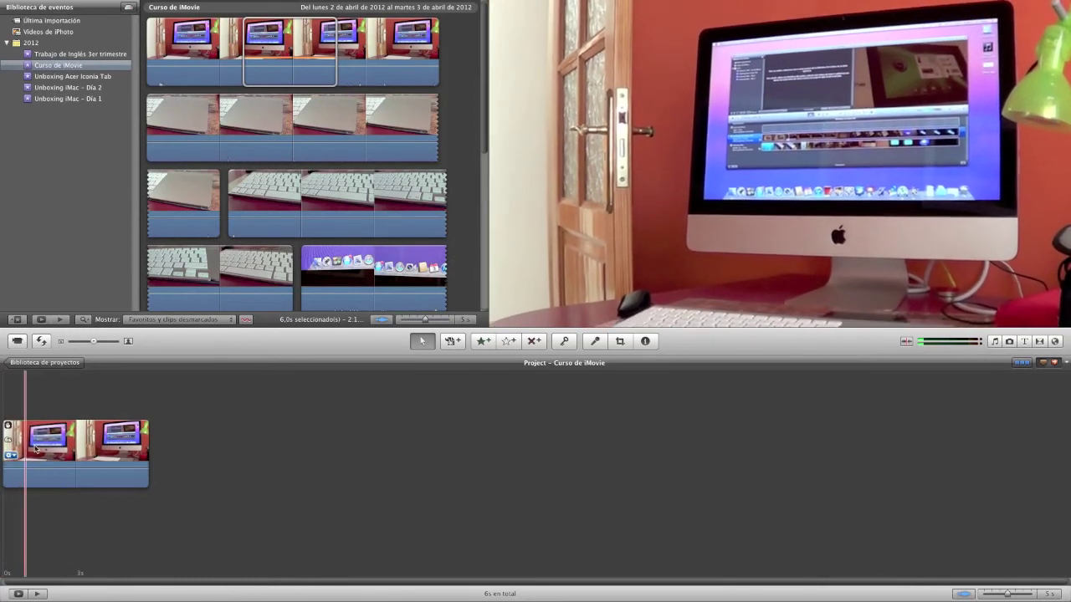
pyautogui.click(87, 447)
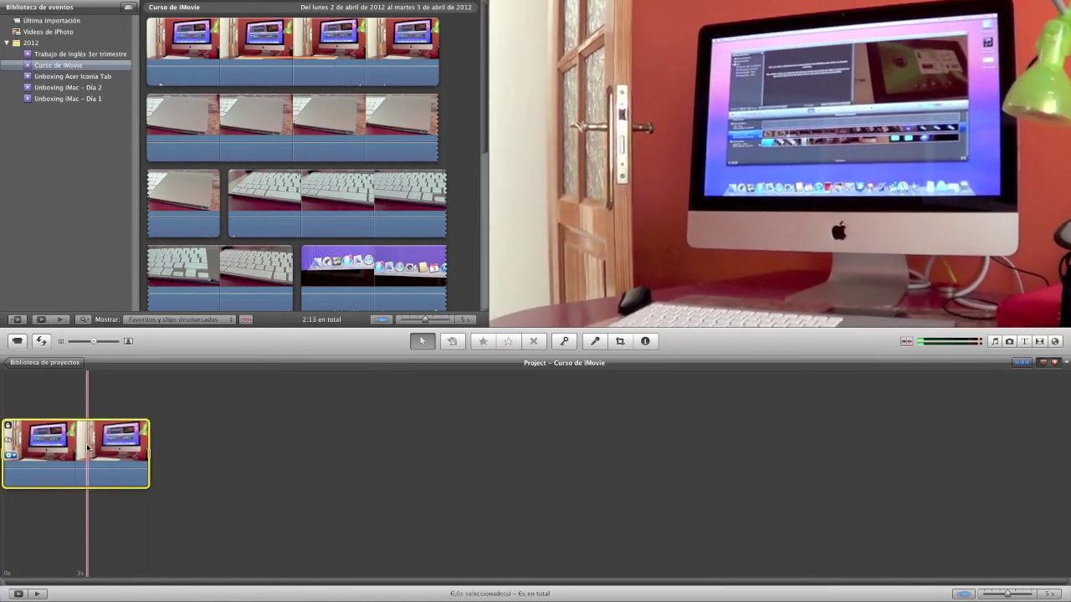
pyautogui.press('Delete')
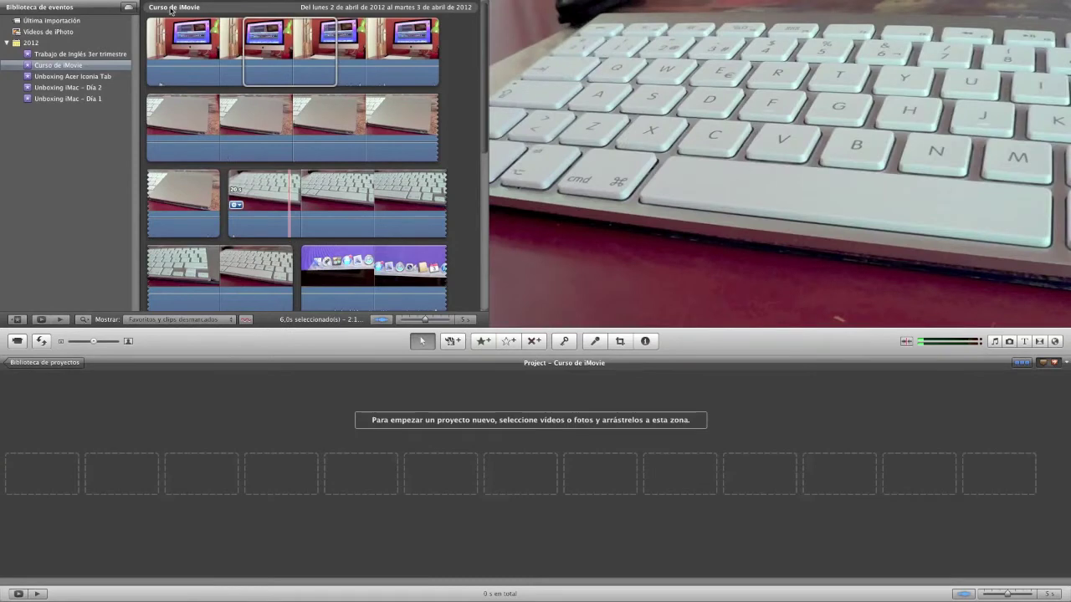
# Step: Add about 15.5 s of the iMac desk clip to the empty project, followed by about 5 s of the trackpad clip
pyautogui.moveTo(185, 54); pyautogui.dragTo(105, 466)
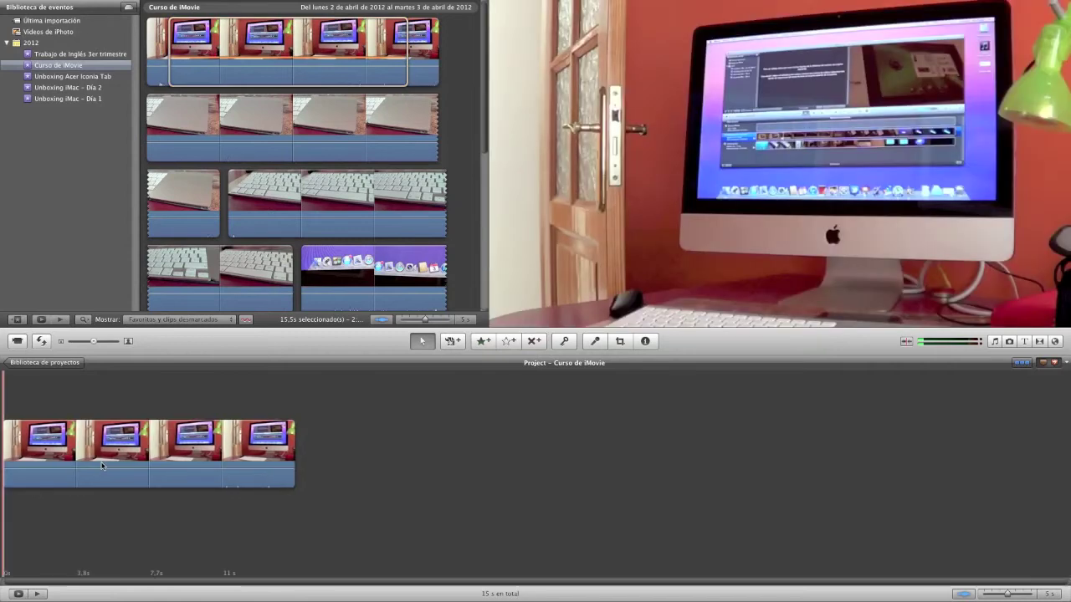
pyautogui.click(358, 451)
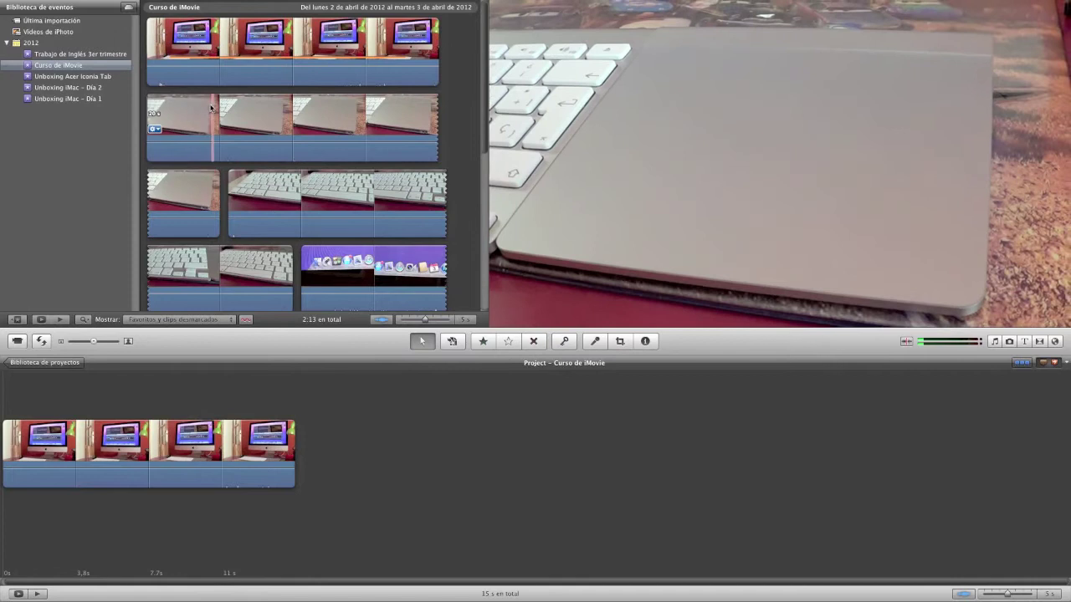
pyautogui.moveTo(234, 108); pyautogui.dragTo(323, 113)
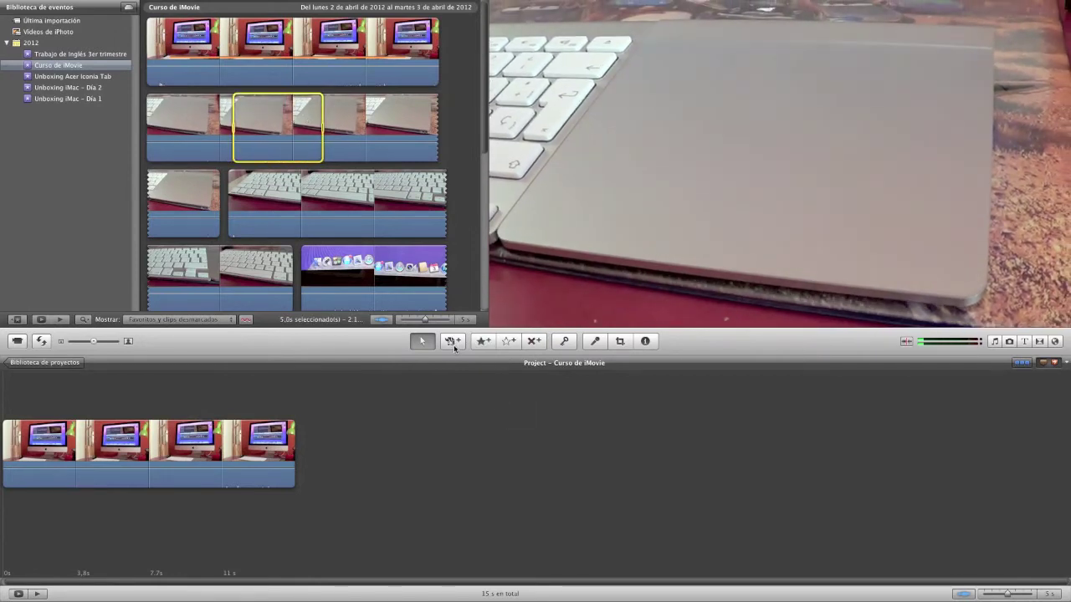
pyautogui.click(452, 343)
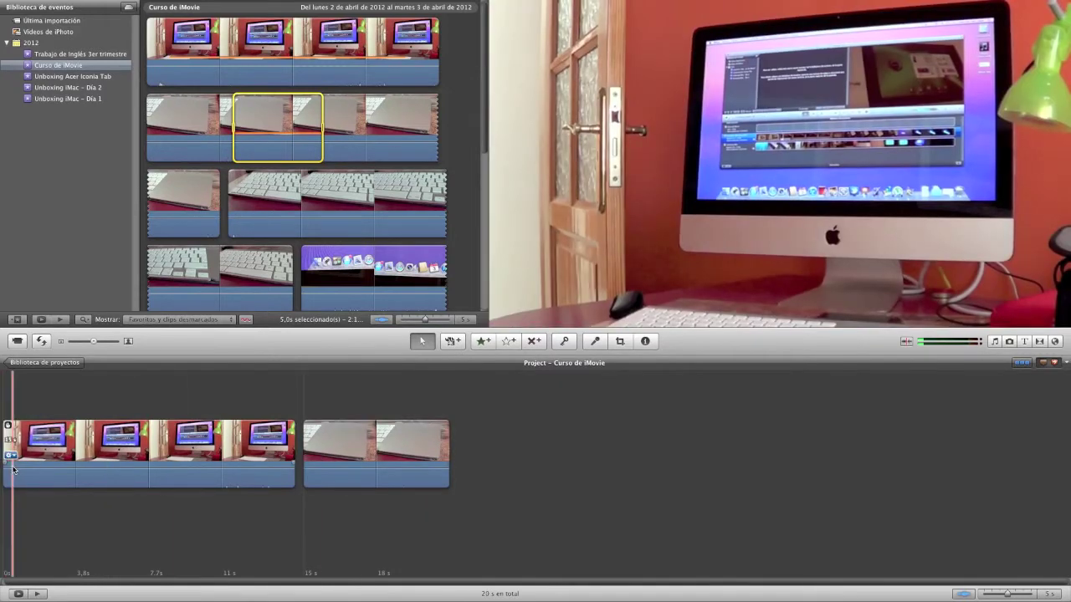
# Step: Play back the assembled project to check its two clips
pyautogui.press('space')
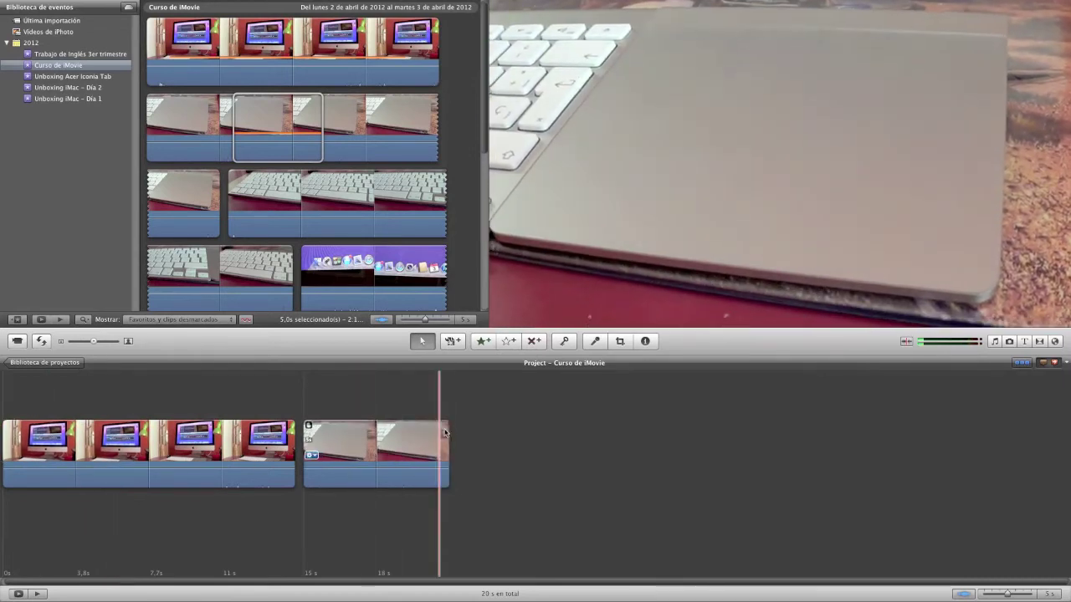
pyautogui.press('space')
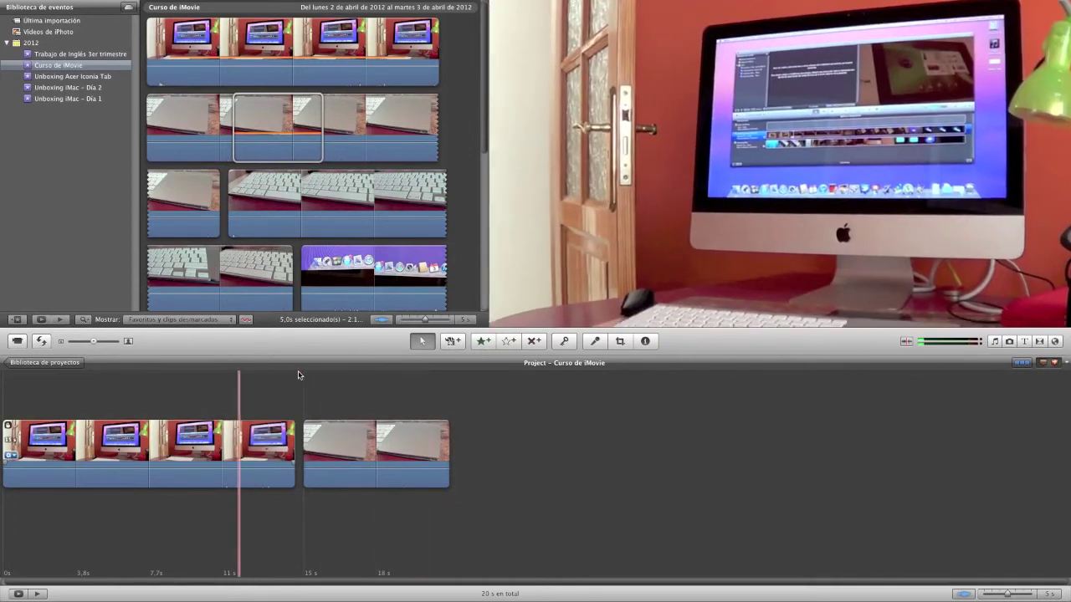
# Step: Clear the footage selection and lower the iMac clip's audio level in the project until it is muted
pyautogui.click(455, 201)
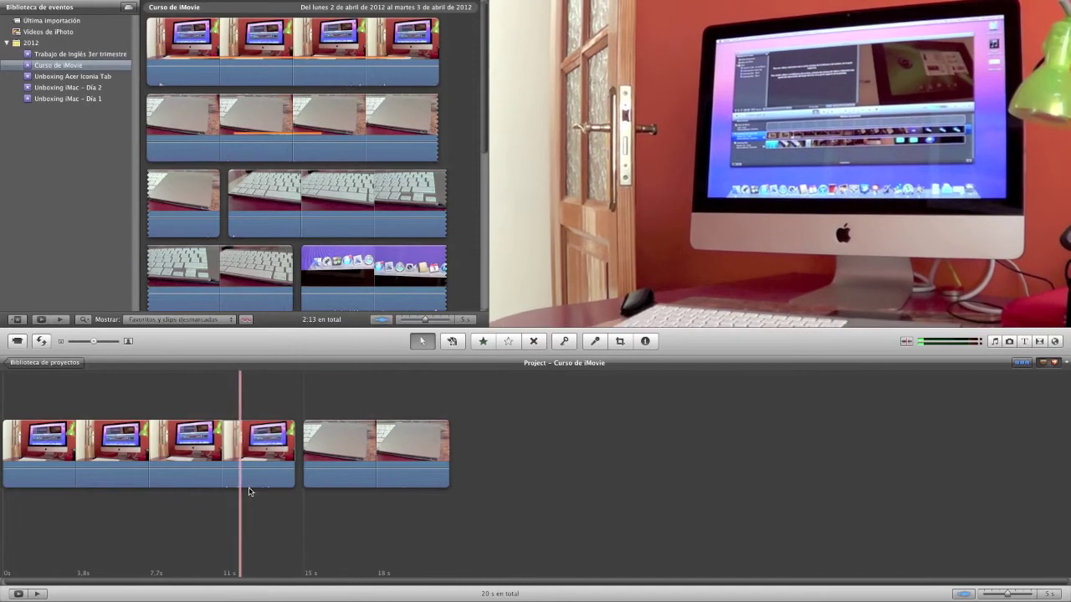
pyautogui.moveTo(210, 467); pyautogui.dragTo(215, 507)
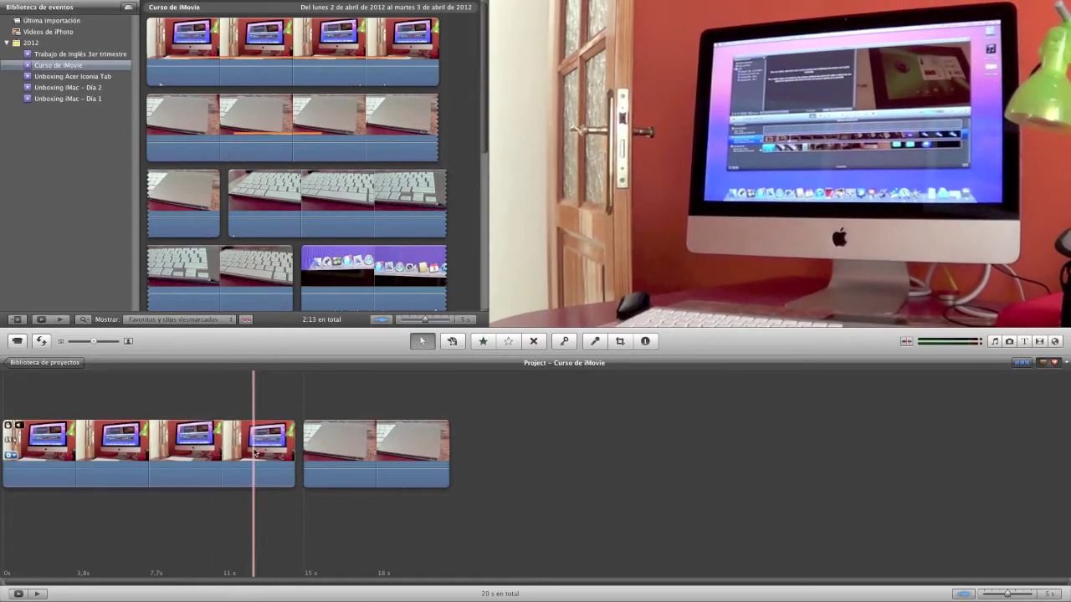
# Step: Inspect the trackpad clip's duration, effect, speed and stabilization settings, leaving them as they are
pyautogui.moveTo(404, 452); pyautogui.dragTo(381, 453)
pyautogui.click(335, 452)
pyautogui.click(645, 342)
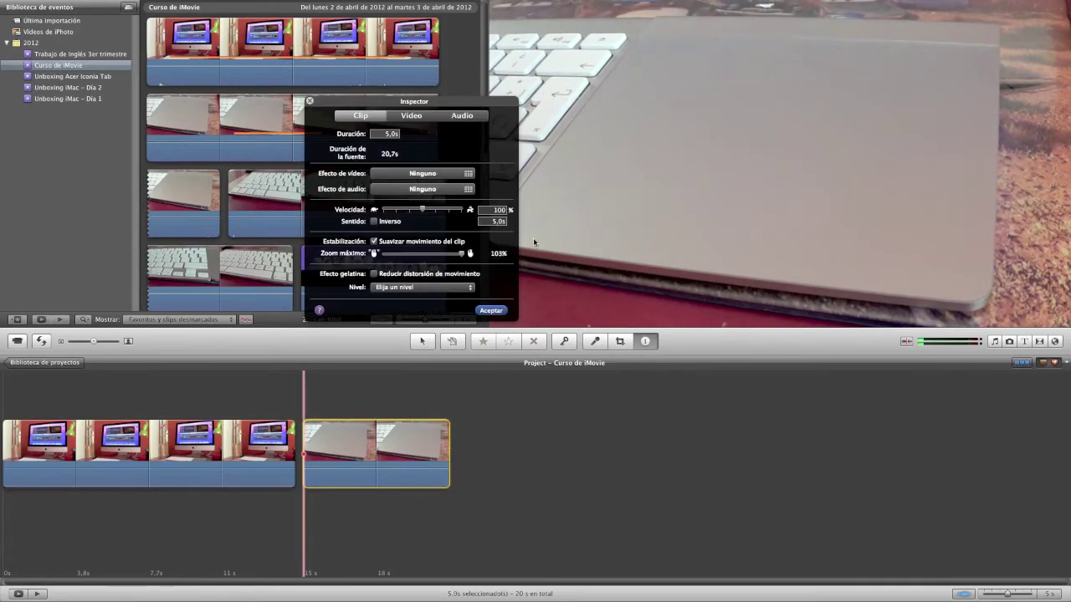
pyautogui.click(309, 103)
pyautogui.click(586, 476)
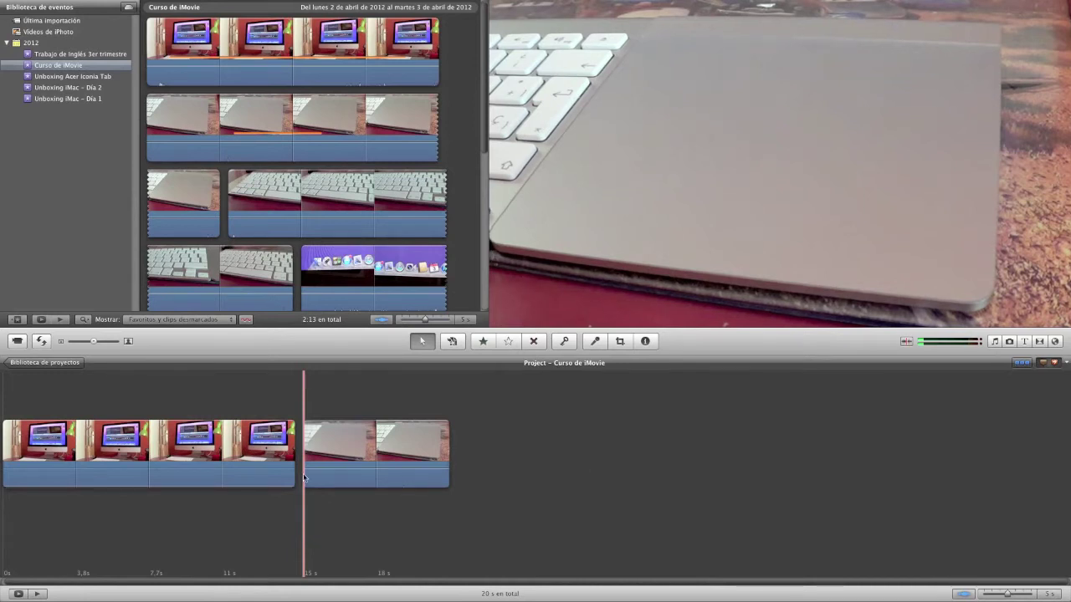
# Step: In the precision editor, start the trackpad clip about 4.8 s earlier and slightly extend the end of the iMac clip
pyautogui.moveTo(384, 460)
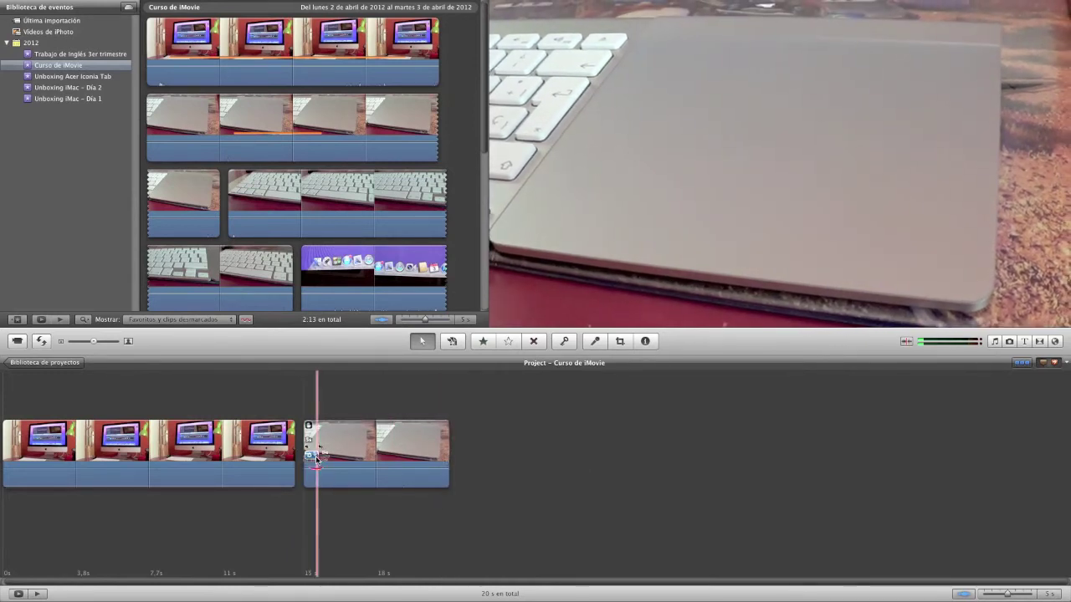
pyautogui.click(310, 456)
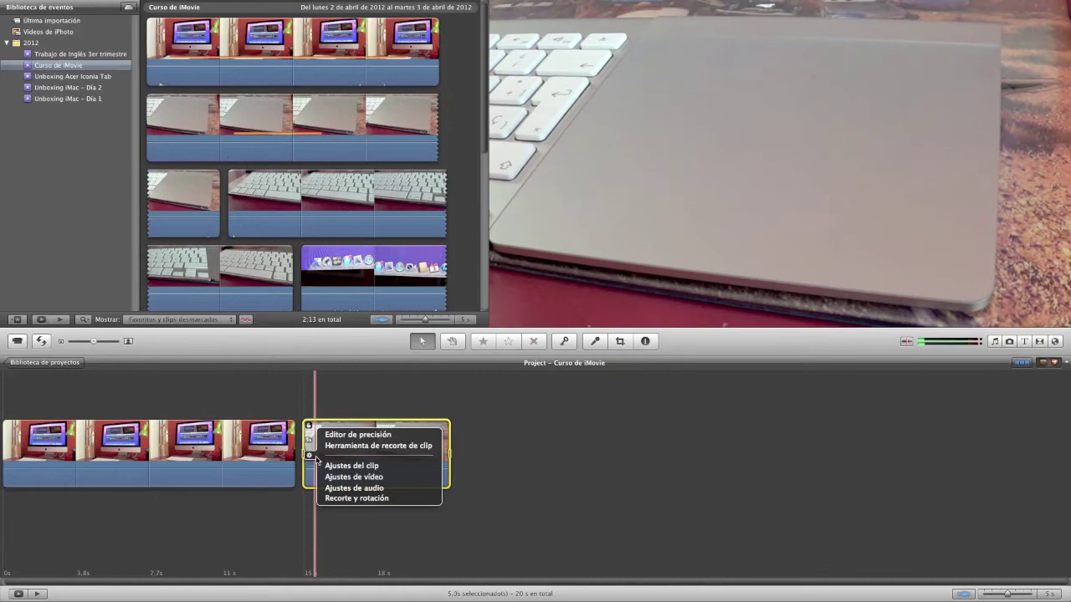
pyautogui.click(390, 437)
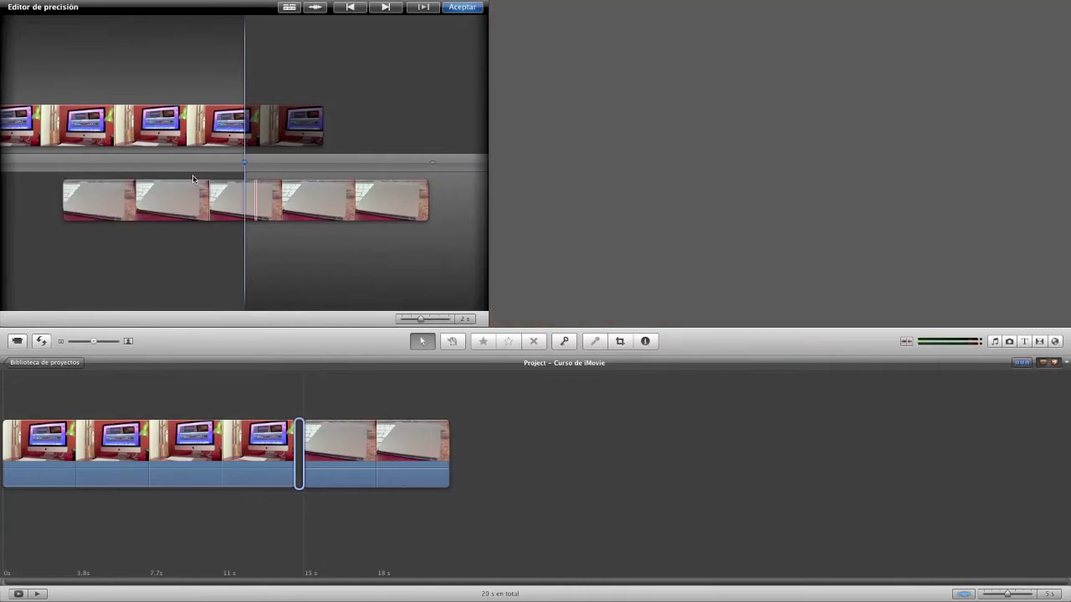
pyautogui.moveTo(221, 201); pyautogui.dragTo(390, 203)
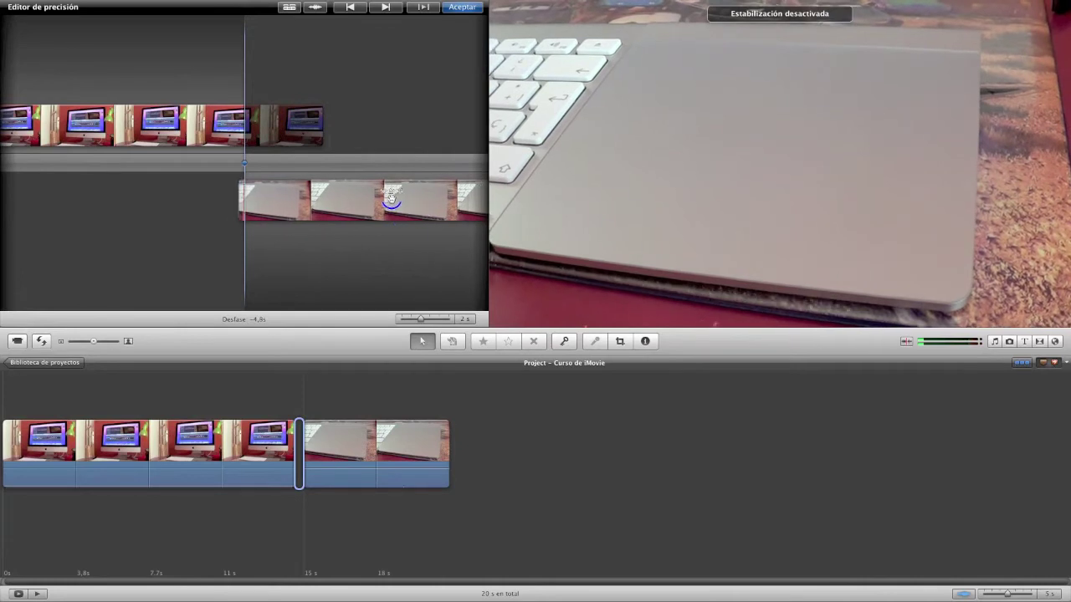
pyautogui.moveTo(194, 140); pyautogui.dragTo(162, 141)
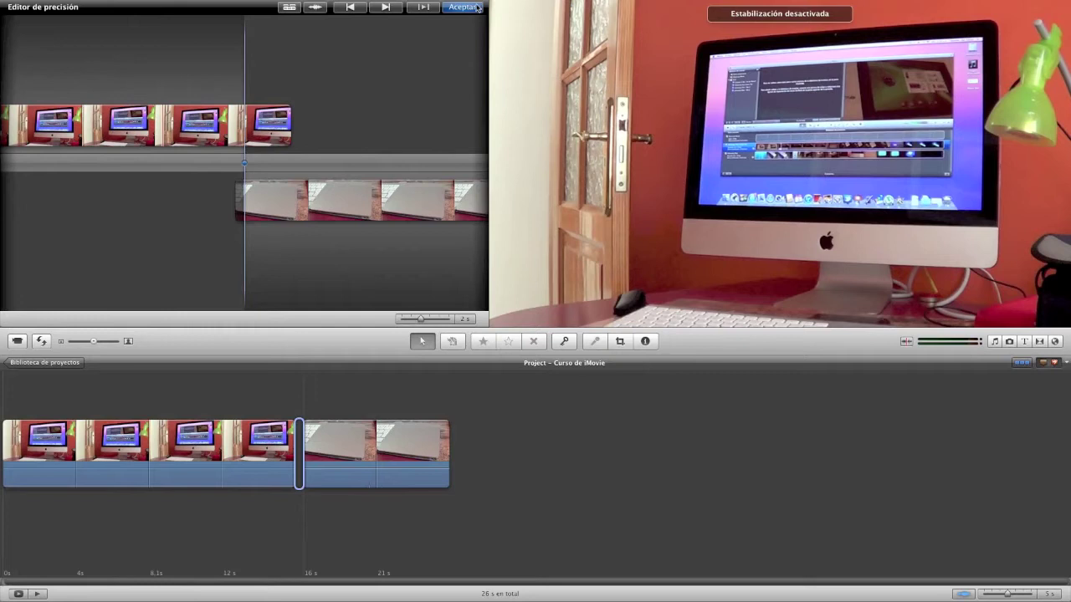
pyautogui.click(475, 11)
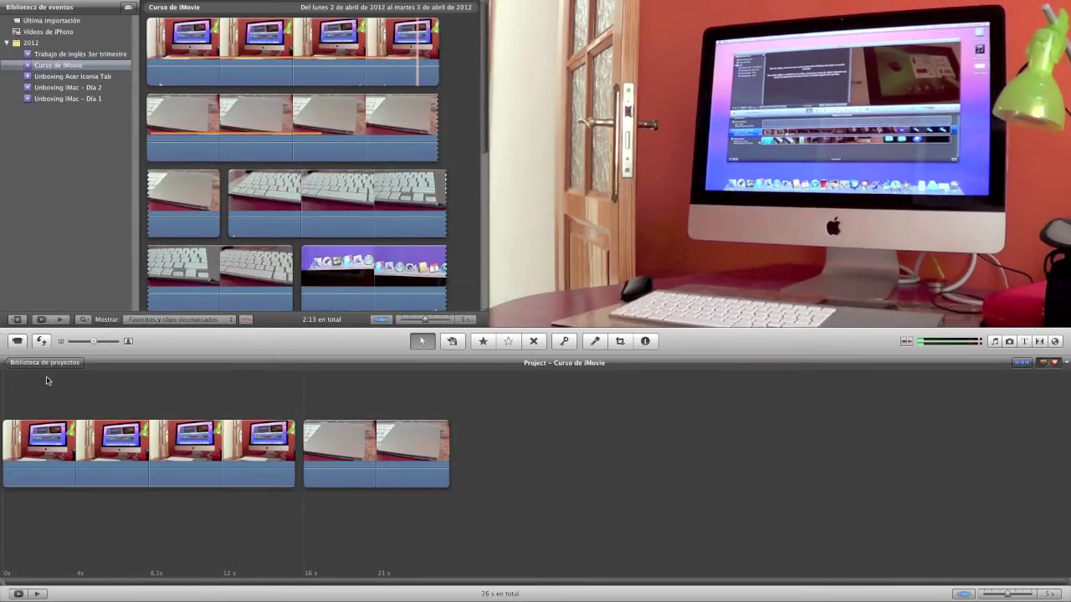
# Step: Set the iMac clip's volume to 0% in the project and lower the trackpad clip's volume
pyautogui.press('space')
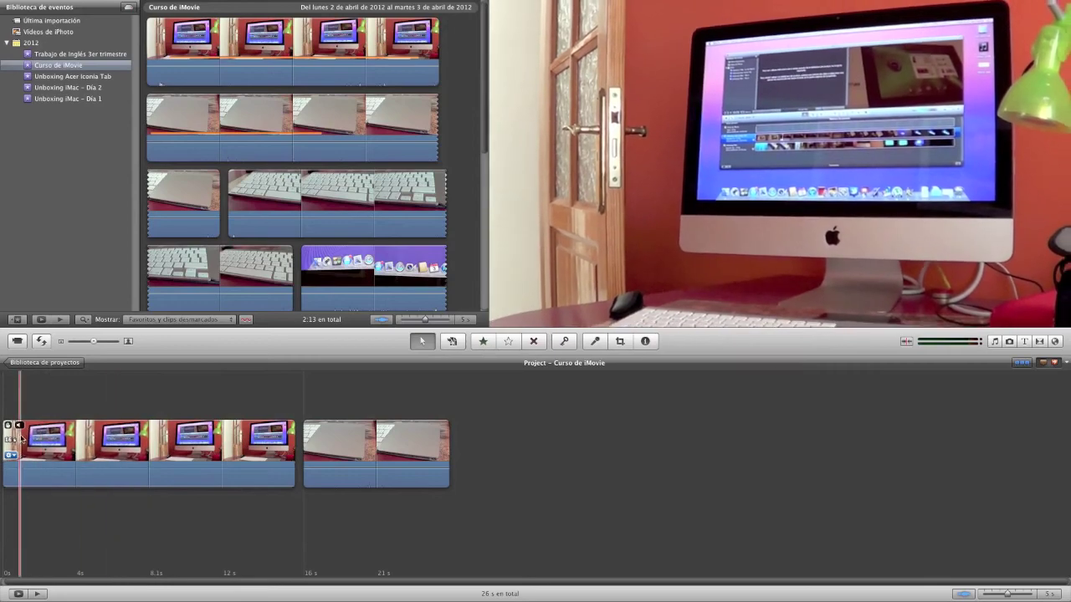
pyautogui.moveTo(169, 489); pyautogui.dragTo(206, 483)
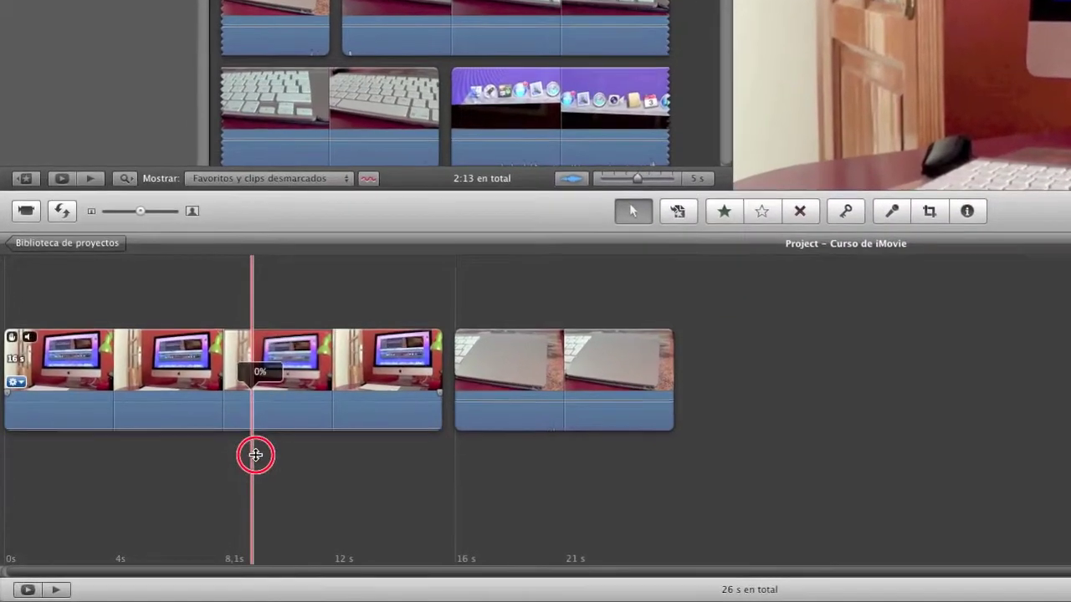
pyautogui.moveTo(255, 455); pyautogui.dragTo(256, 460)
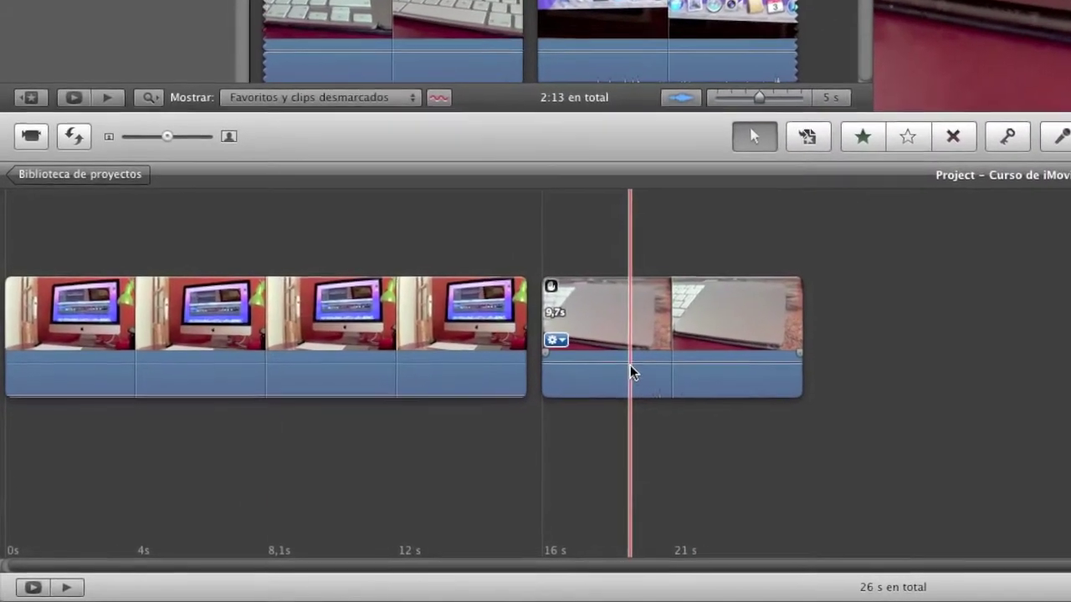
pyautogui.moveTo(632, 372); pyautogui.dragTo(1060, 518)
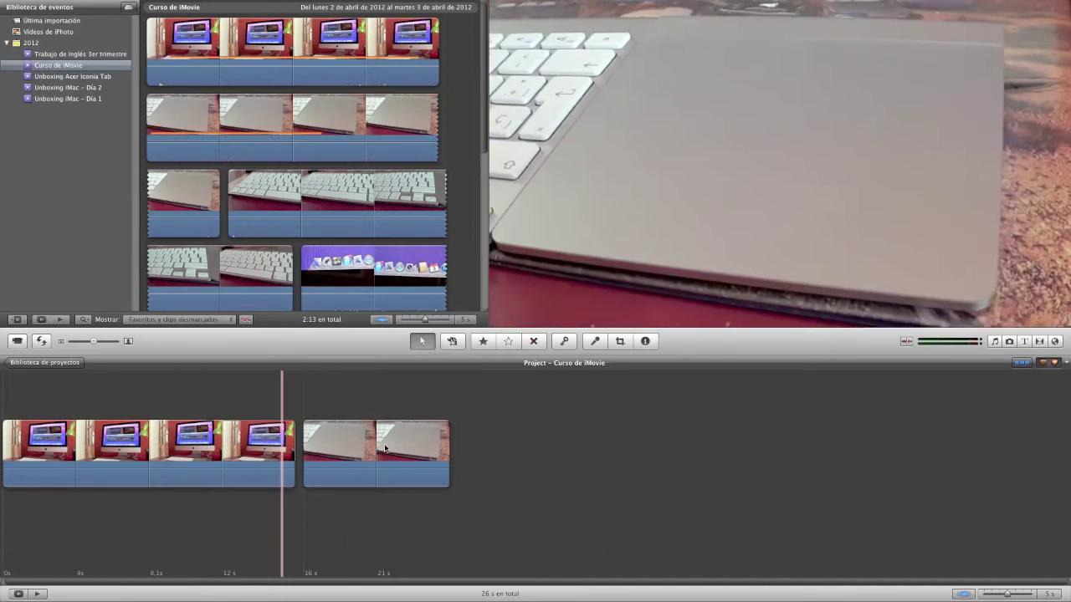
pyautogui.click(351, 443)
pyautogui.moveTo(399, 440); pyautogui.dragTo(1, 462)
pyautogui.moveTo(98, 456); pyautogui.dragTo(577, 479)
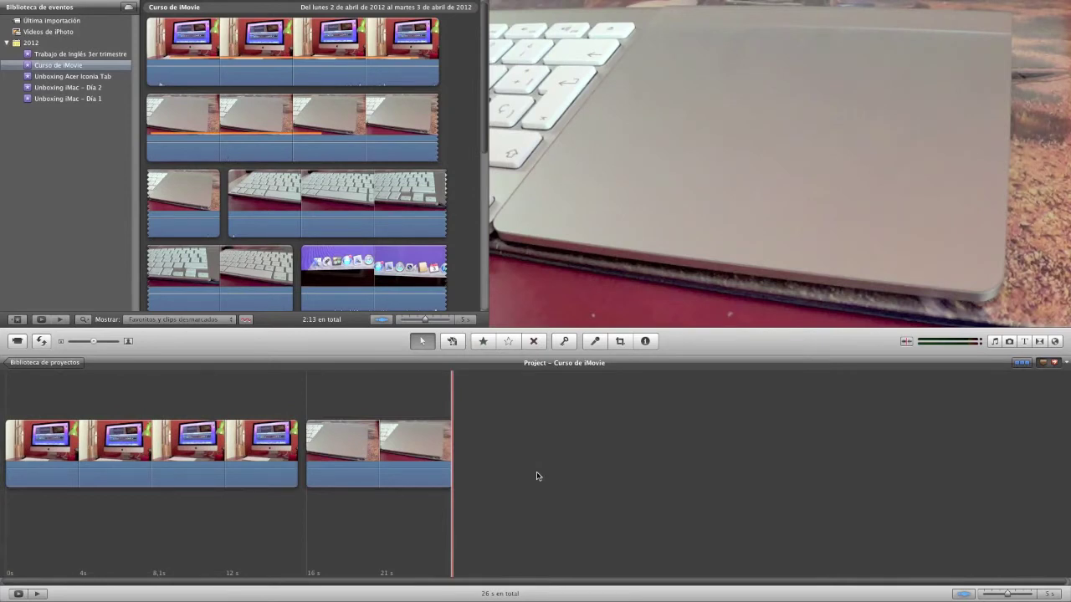
# Step: Add the Intercambio transition between the iMac clip and the trackpad clip in the project
pyautogui.click(1039, 342)
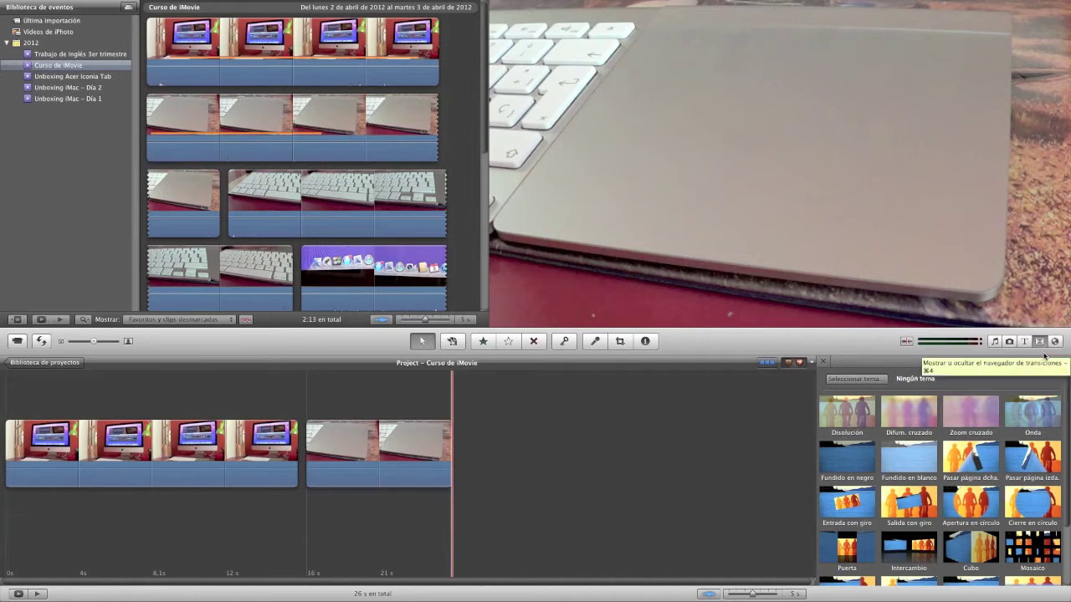
pyautogui.click(1041, 340)
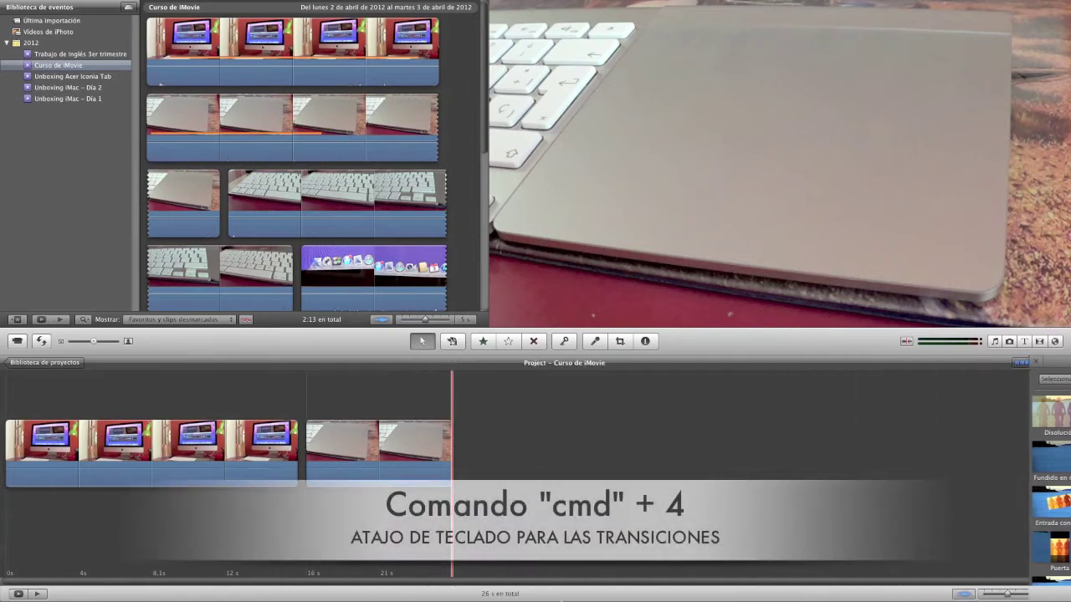
pyautogui.press('super+4')
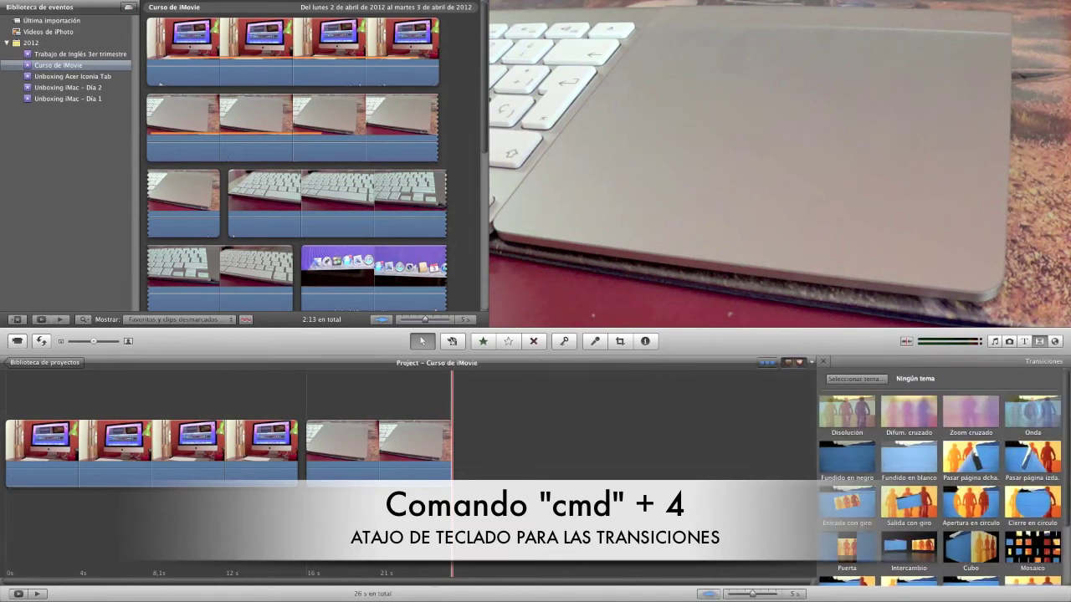
pyautogui.scroll(-3, 891, 502)
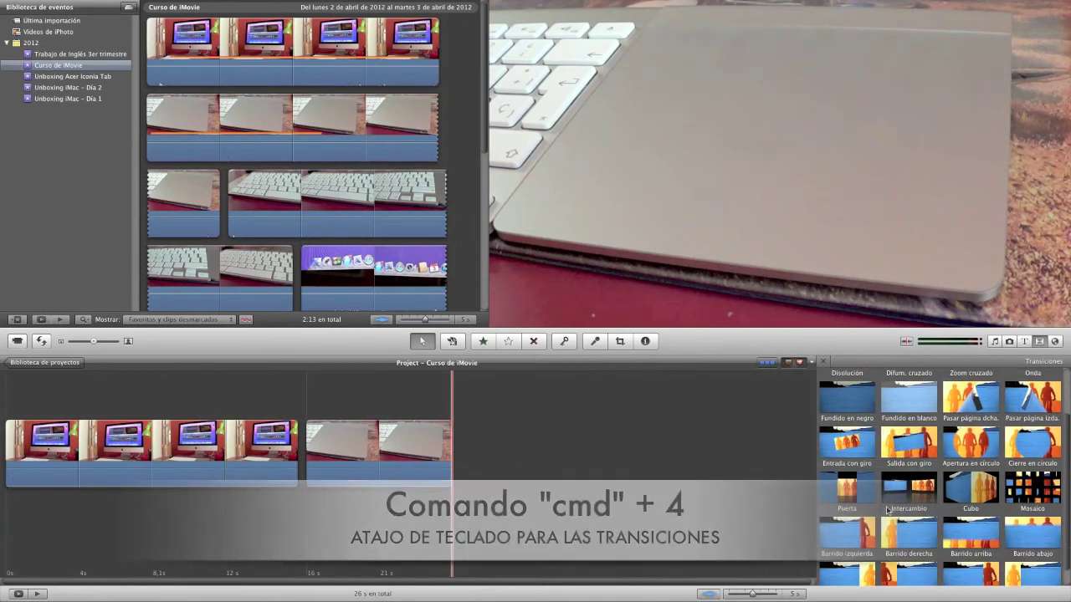
pyautogui.moveTo(891, 500); pyautogui.dragTo(301, 449)
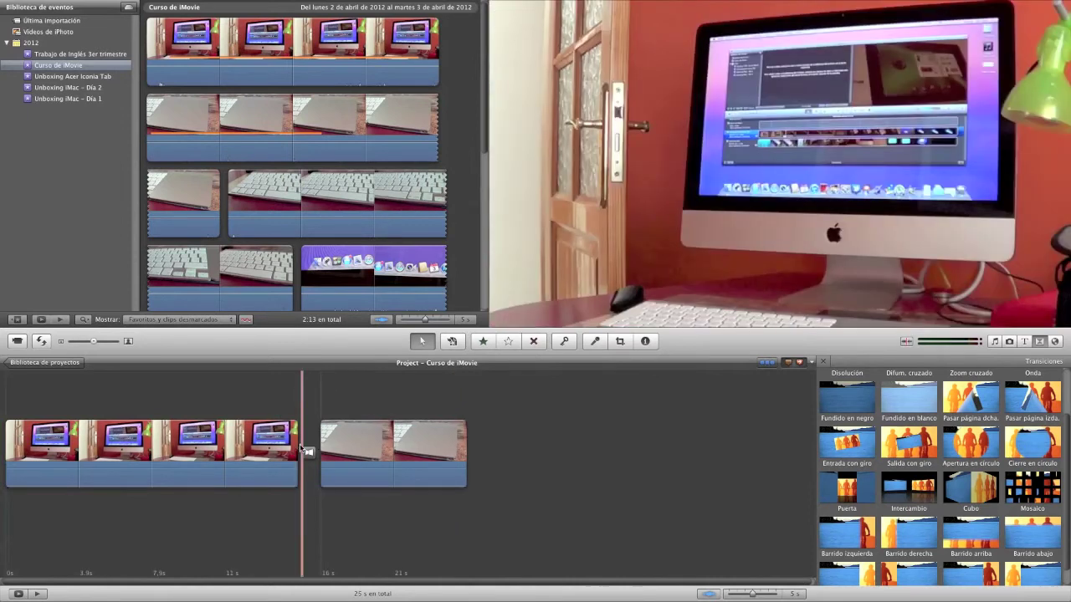
# Step: Inspect the transition's duration and overlap settings without changing them, and play the project to preview it
pyautogui.doubleClick(307, 452)
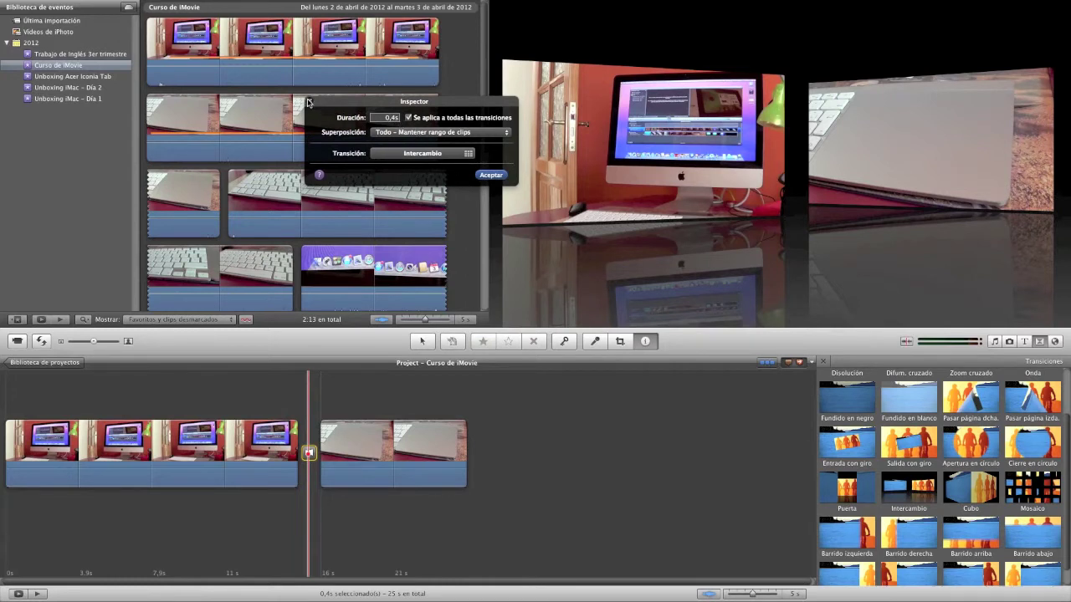
pyautogui.click(490, 175)
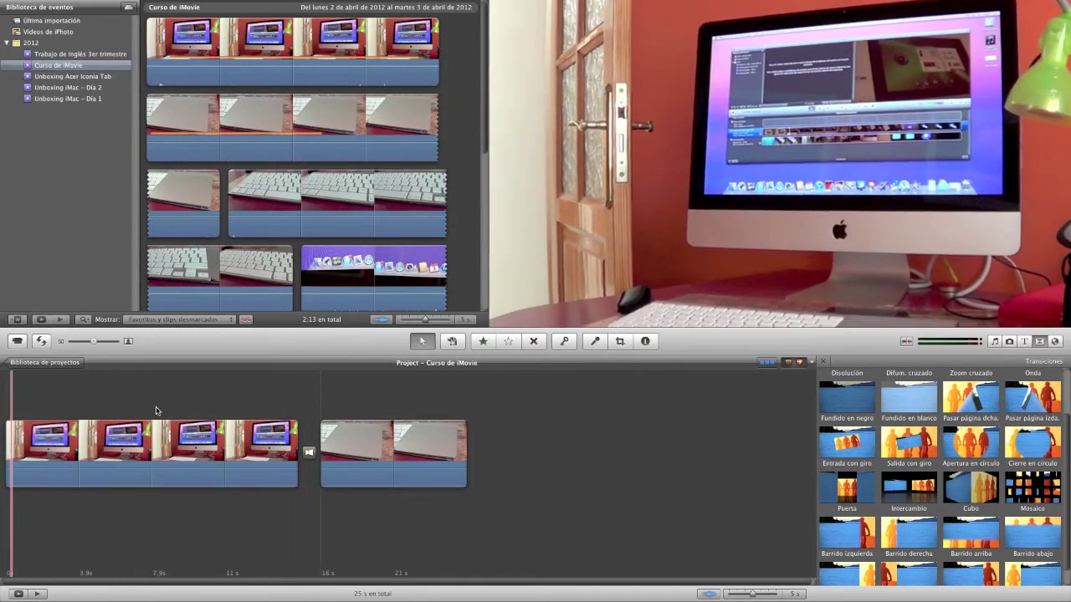
pyautogui.press('space')
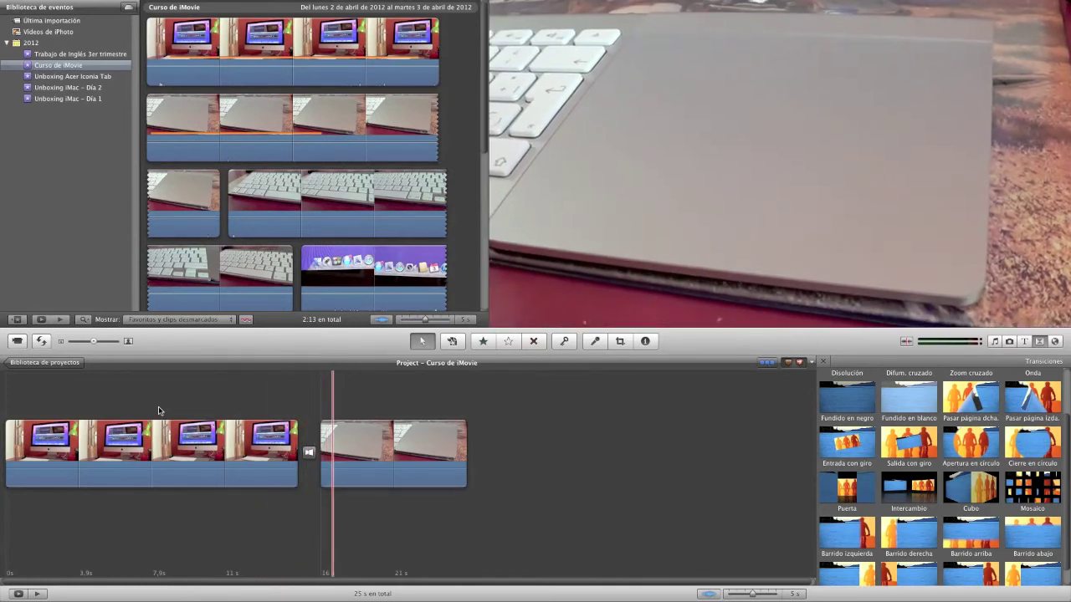
pyautogui.click(167, 410)
# Step: Replace the transition between the two clips with Puerta and play back the change between them
pyautogui.moveTo(870, 505); pyautogui.dragTo(309, 453)
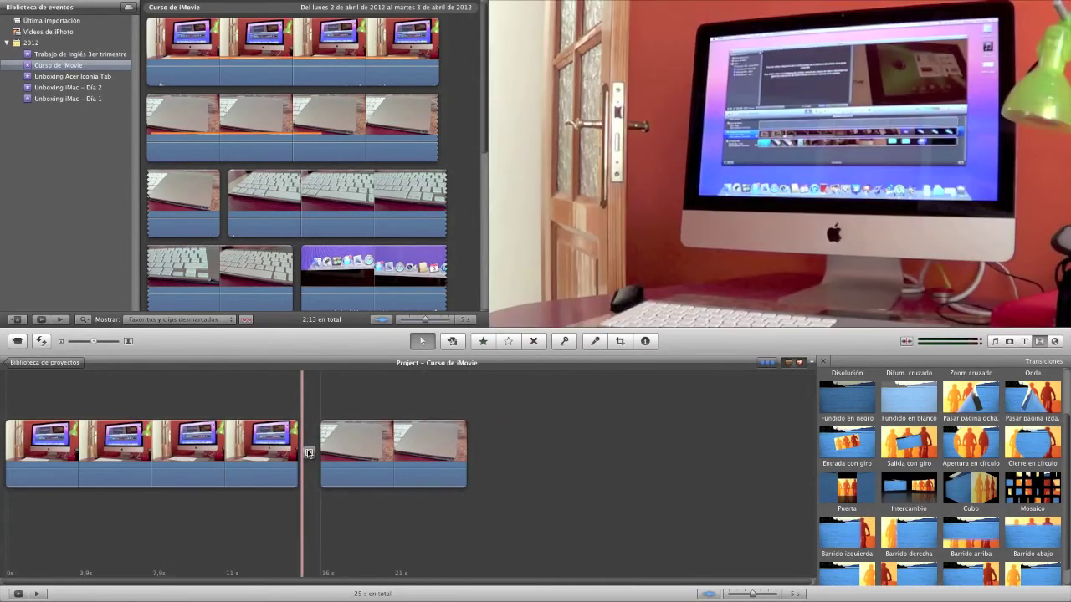
pyautogui.press('space')
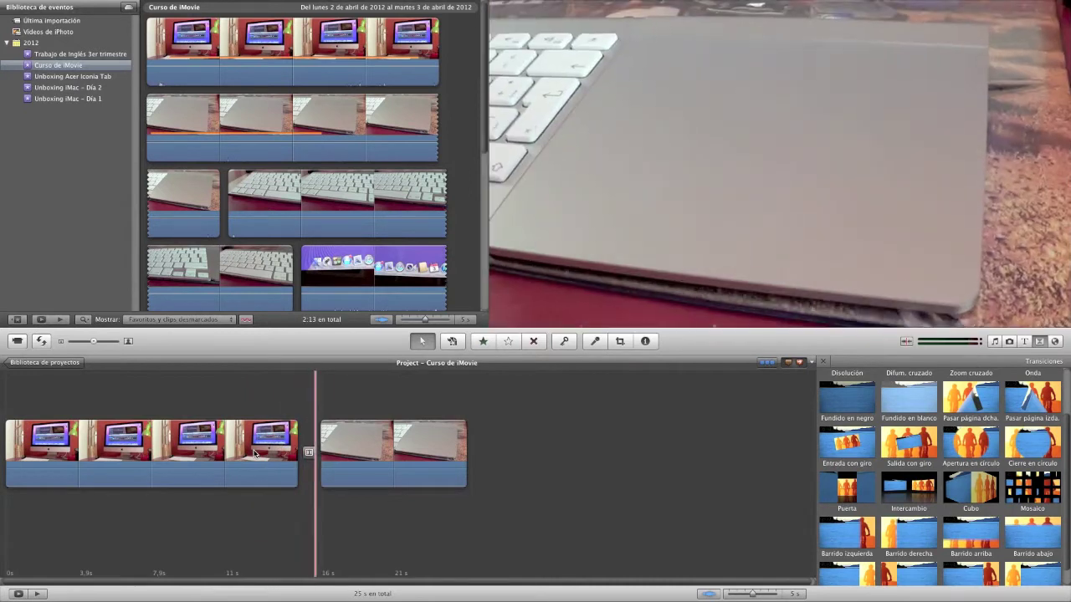
pyautogui.press('space')
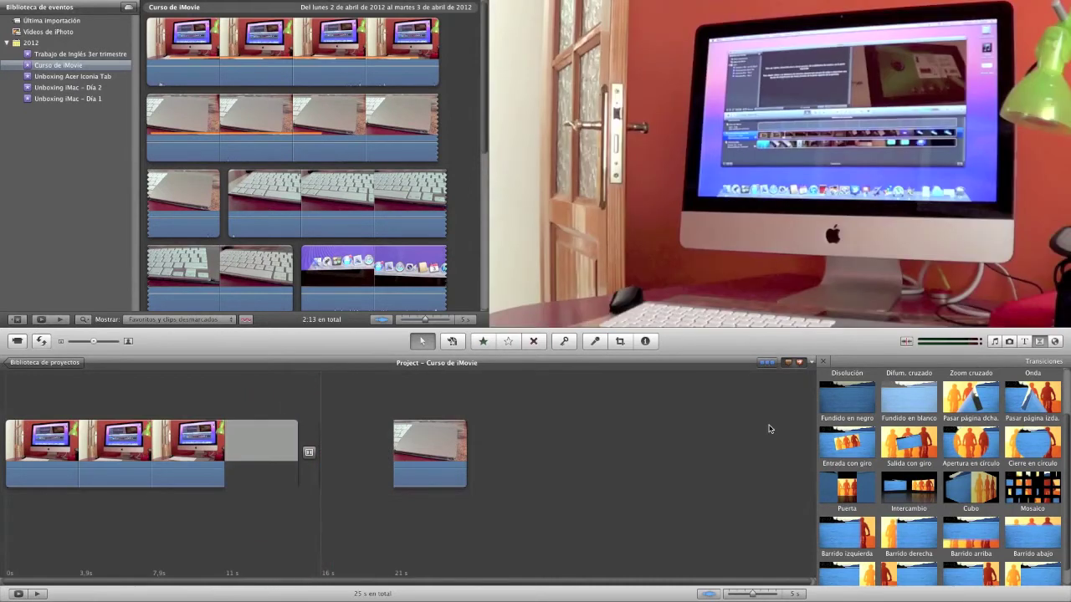
# Step: Show the titles browser and look through the available title styles
pyautogui.click(1023, 344)
pyautogui.click(1022, 343)
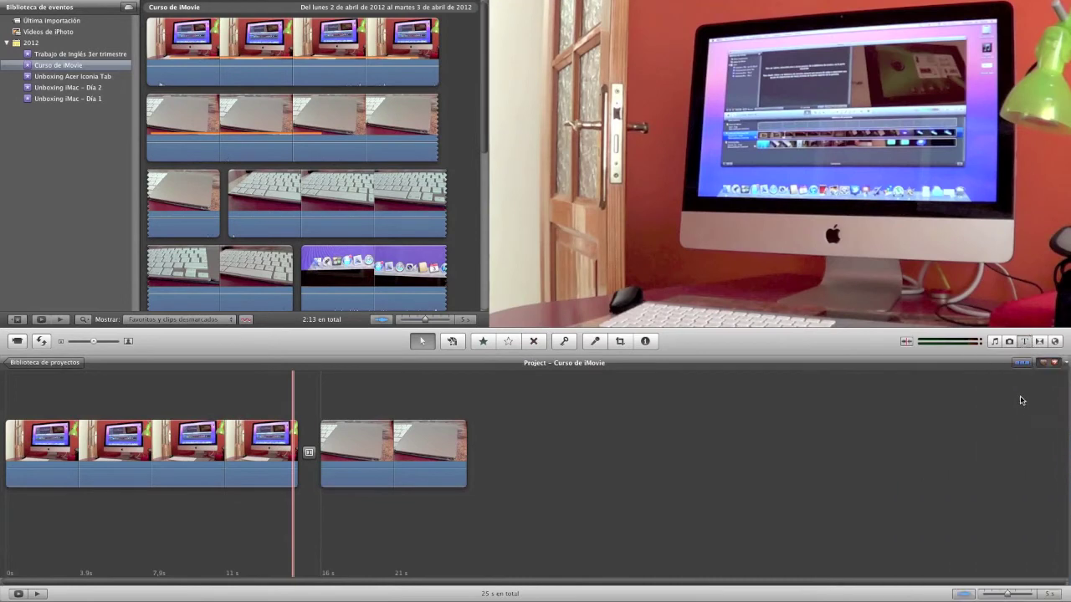
pyautogui.click(1024, 343)
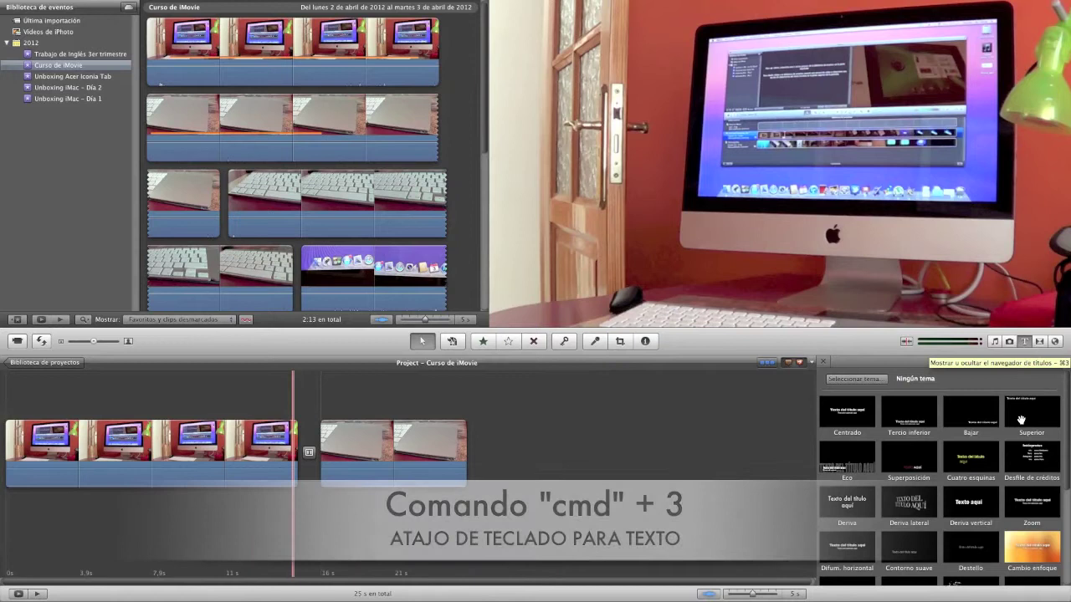
pyautogui.scroll(-4, 946, 469)
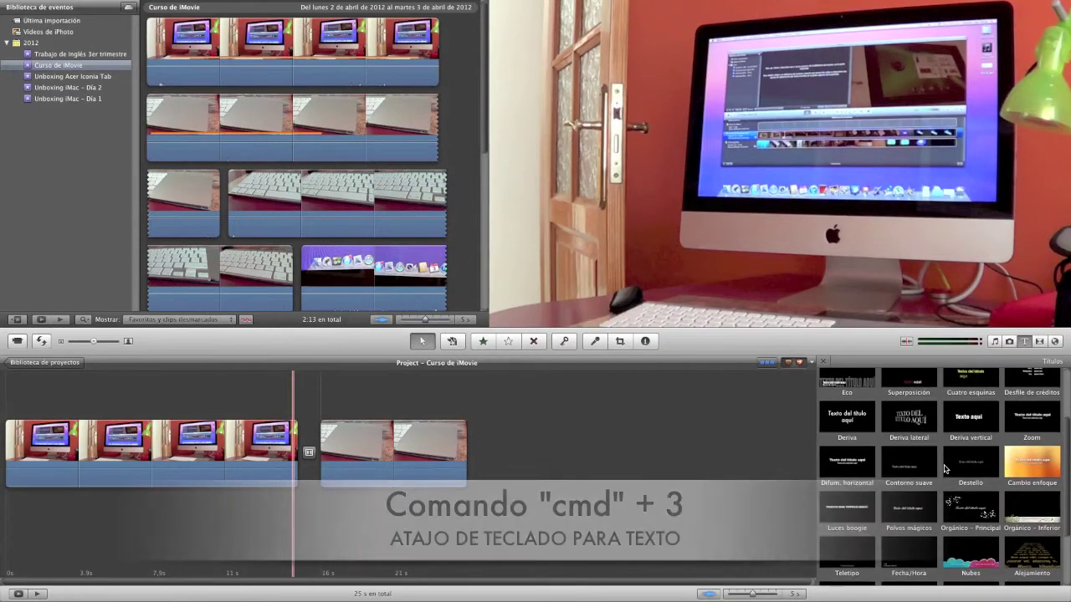
pyautogui.click(1010, 456)
pyautogui.moveTo(1009, 457); pyautogui.dragTo(627, 452)
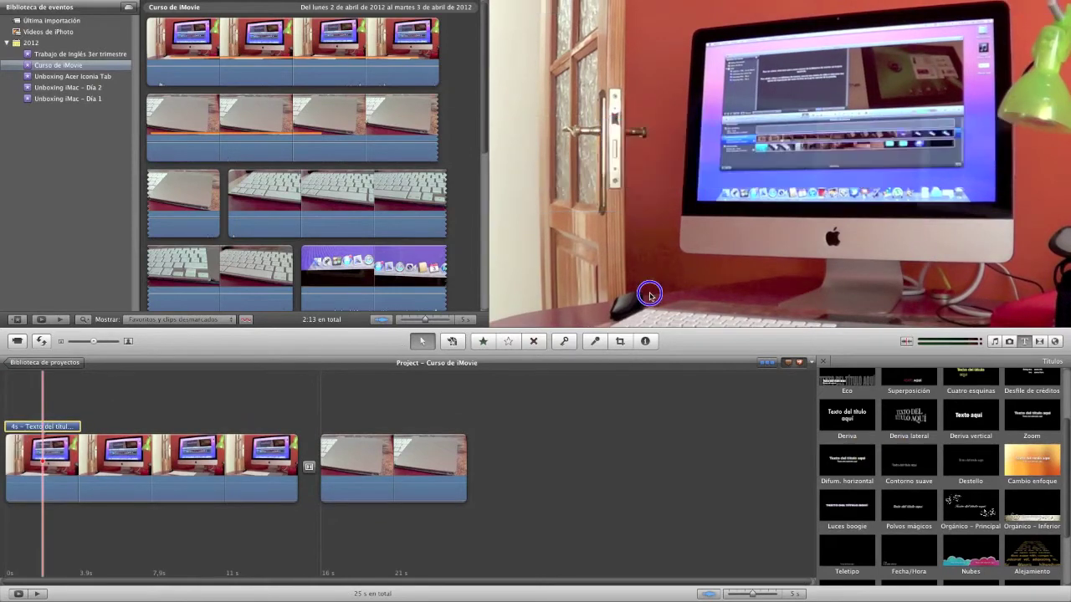
pyautogui.click(40, 428)
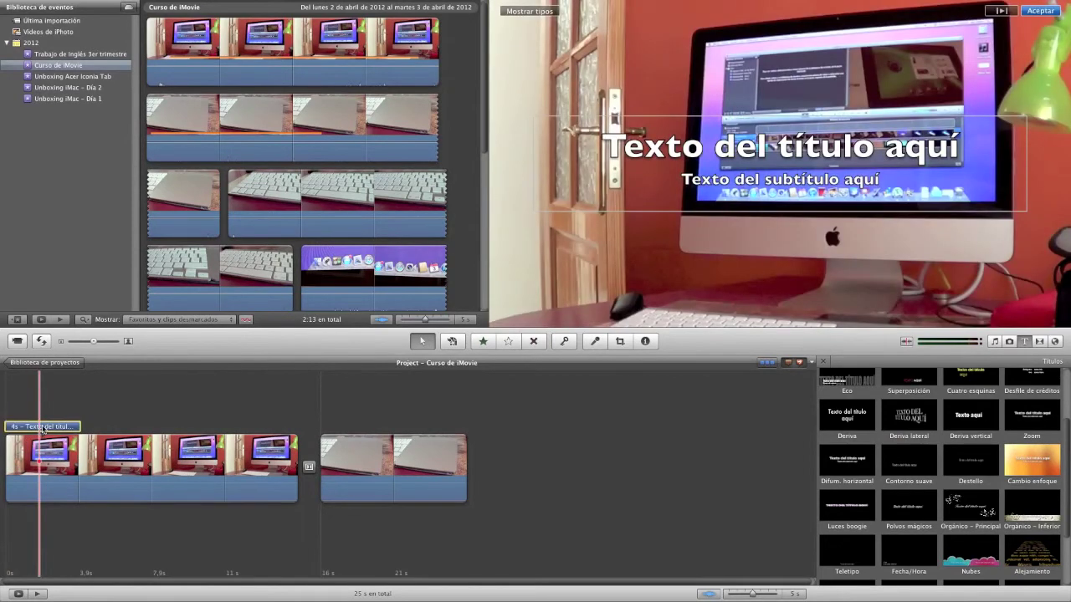
pyautogui.press('Delete')
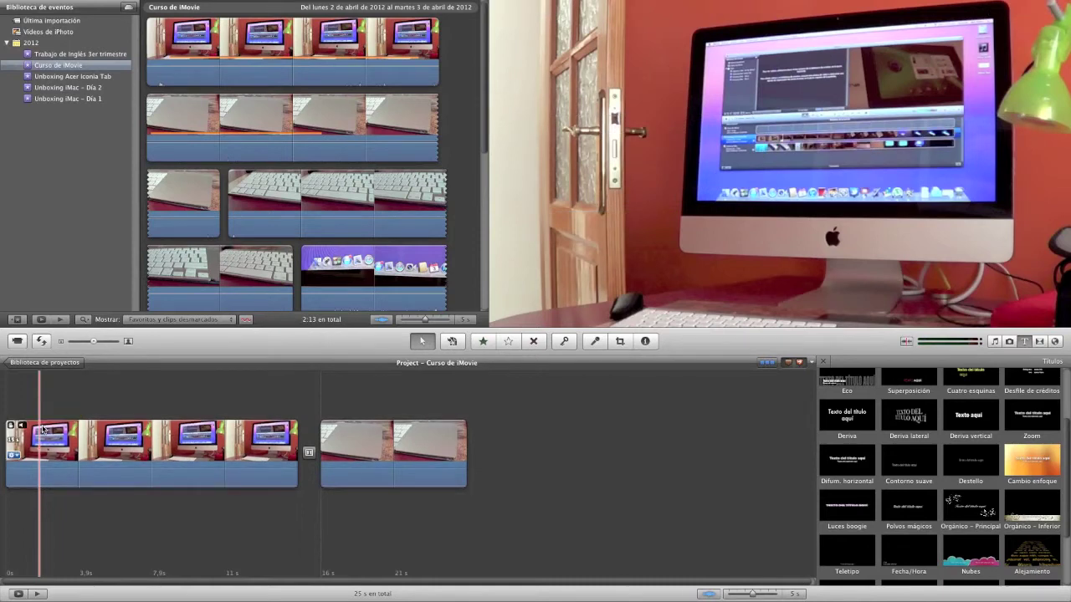
# Step: Insert a Luces boogie title on the Estrellas background before the iMac clip, reading DESCARGAS98.COM, and preview the project
pyautogui.moveTo(871, 496); pyautogui.dragTo(6, 437)
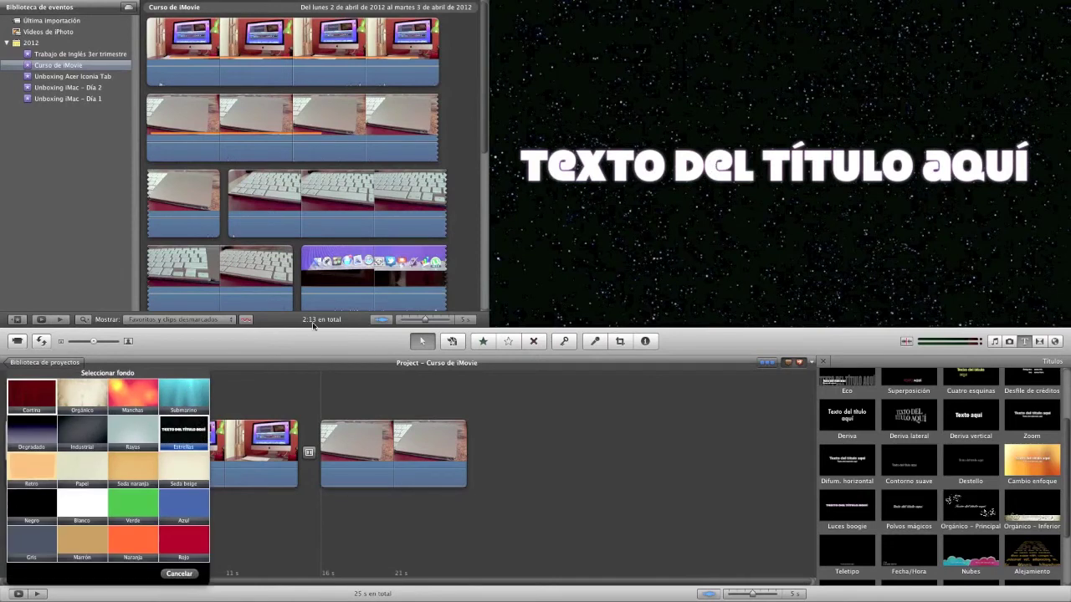
pyautogui.click(191, 432)
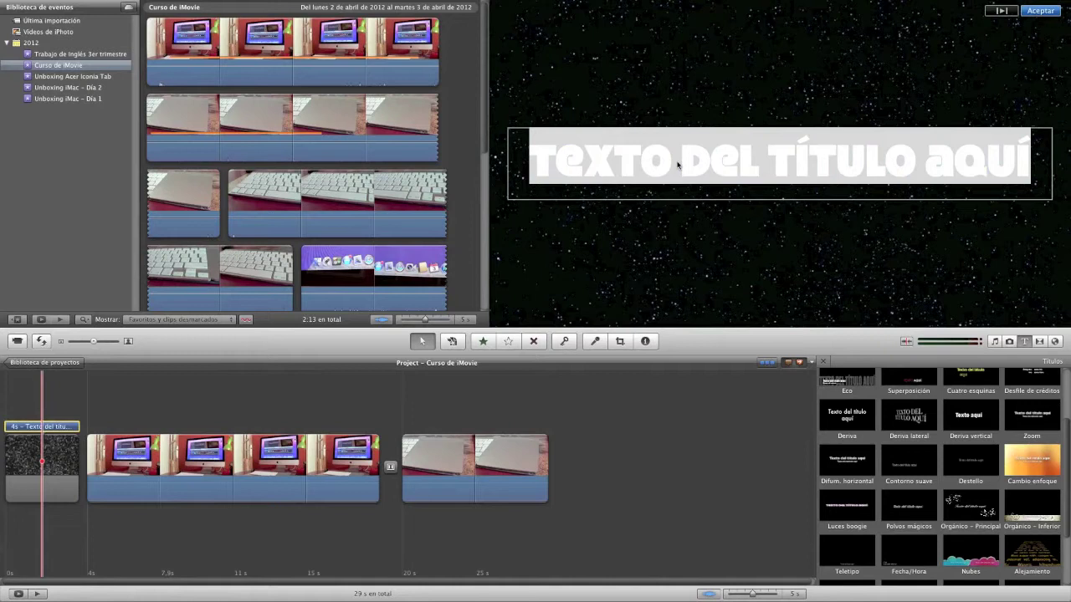
pyautogui.write('DESCAR')
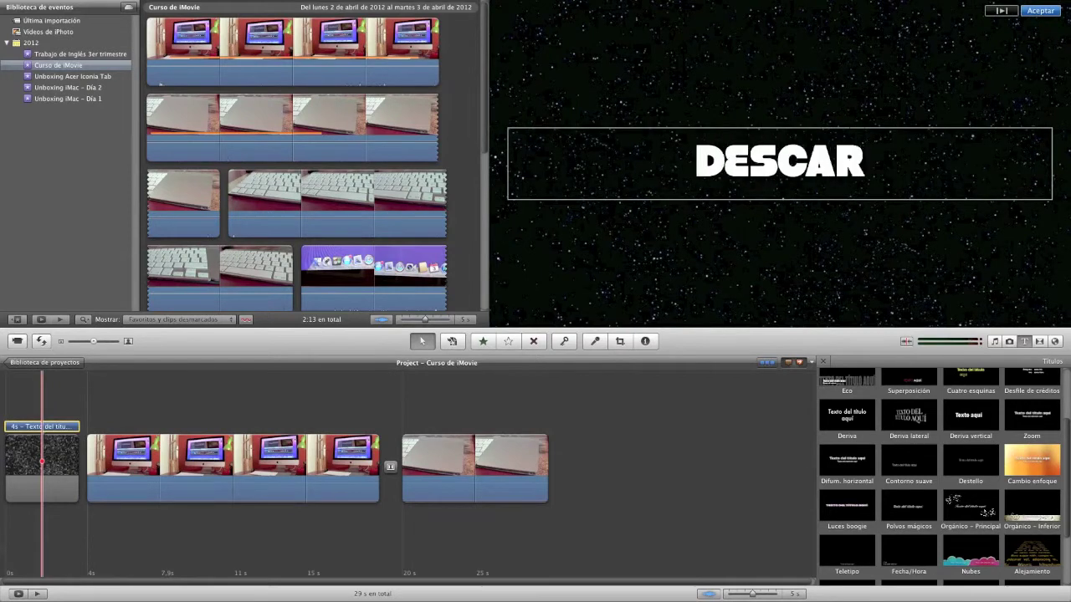
pyautogui.write('GAS98.COM')
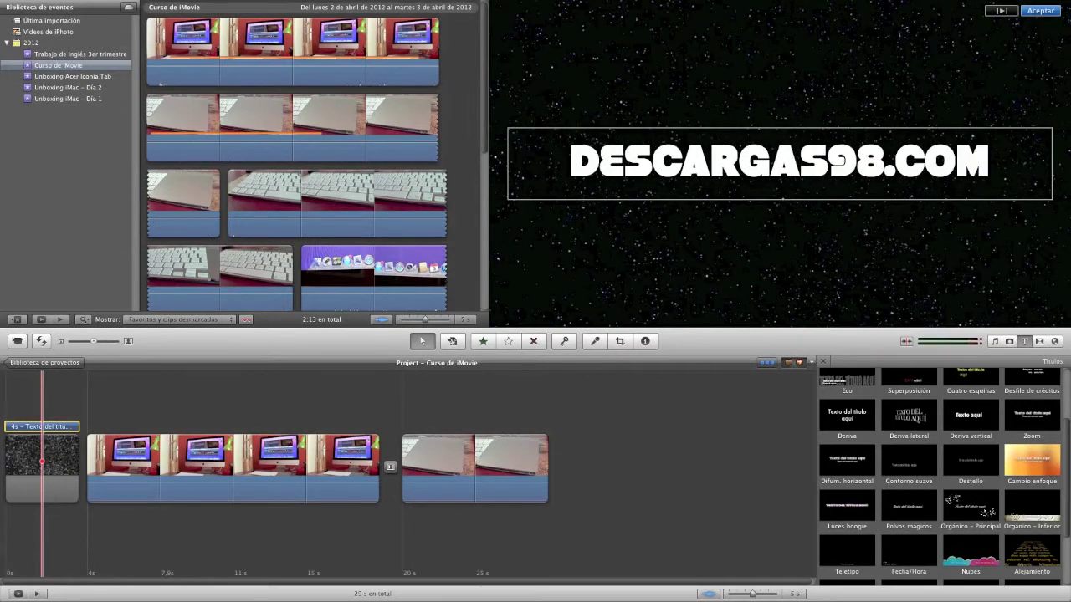
pyautogui.click(745, 232)
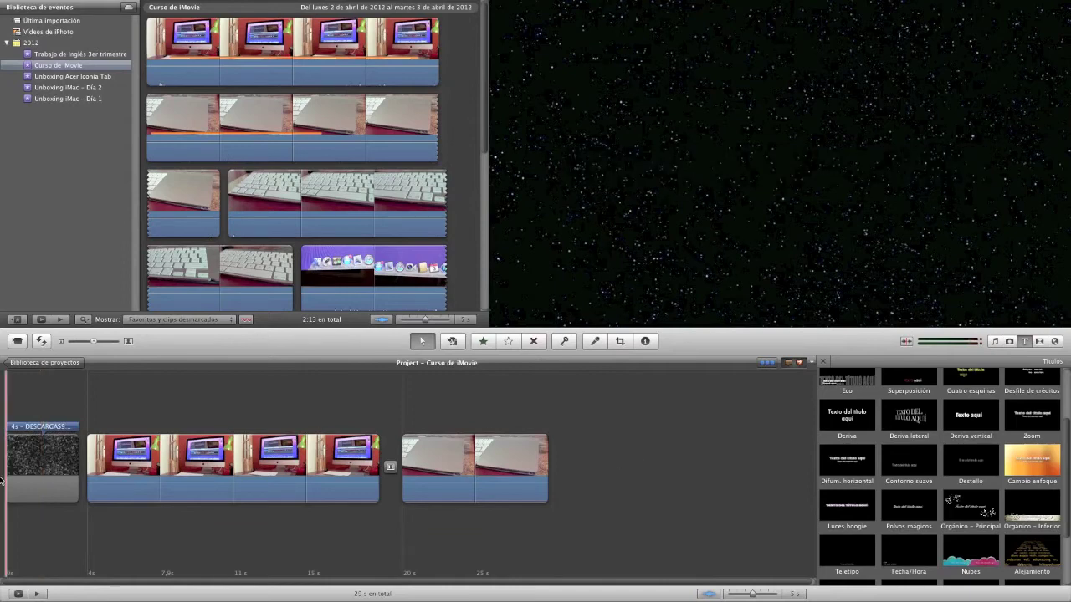
pyautogui.press('space')
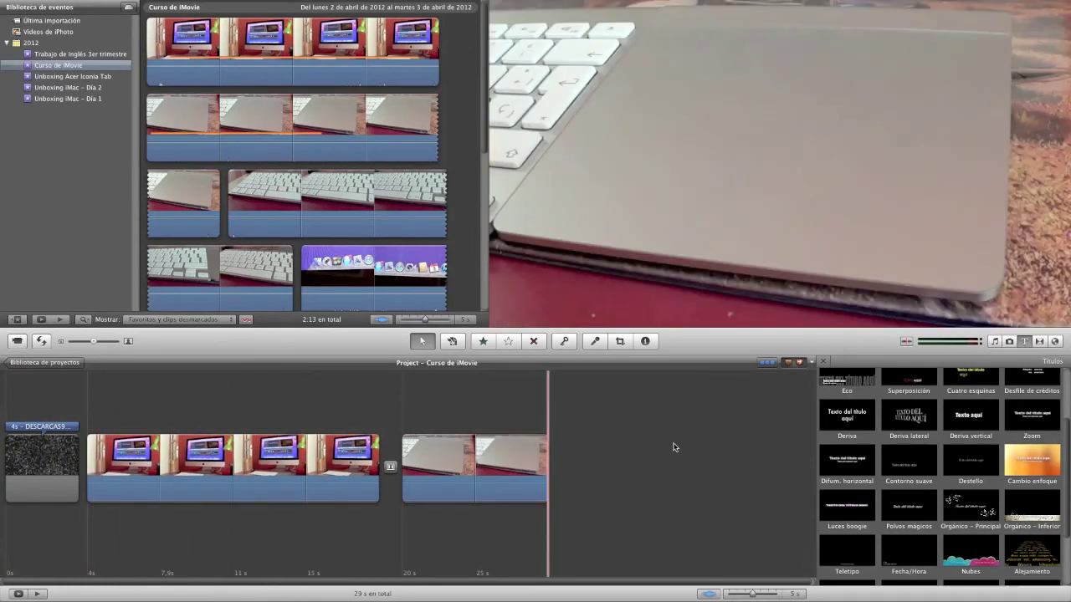
pyautogui.click(1021, 343)
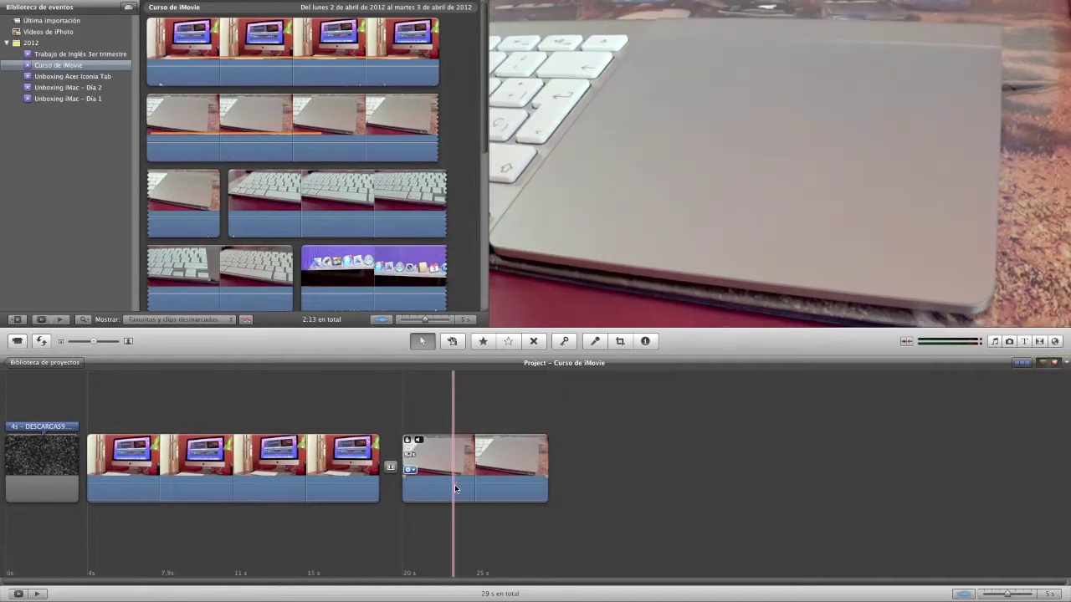
# Step: Raise the trackpad clip's audio level in the project and lower it back to mute
pyautogui.moveTo(461, 505)
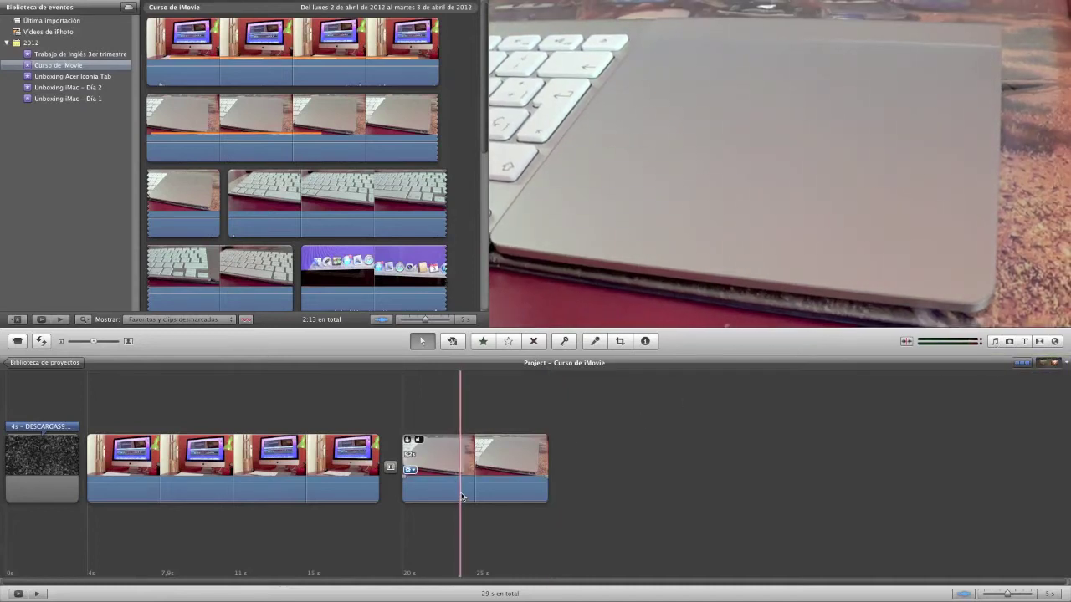
pyautogui.click(456, 495)
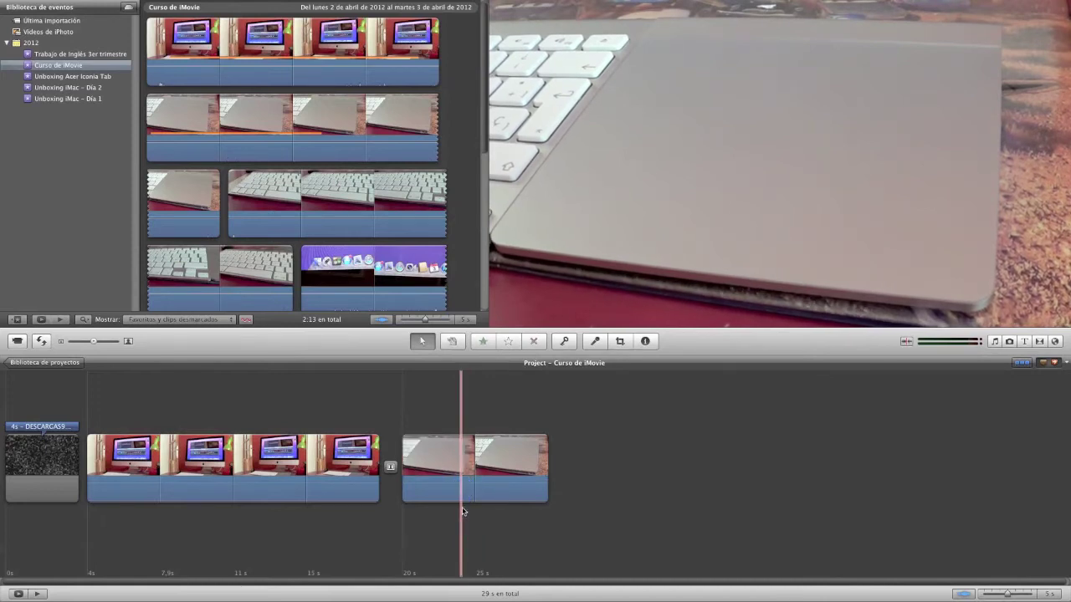
pyautogui.moveTo(461, 499)
pyautogui.mouseDown()
pyautogui.moveTo(465, 472)
pyautogui.moveTo(466, 504)
pyautogui.moveTo(466, 492)
pyautogui.mouseUp()
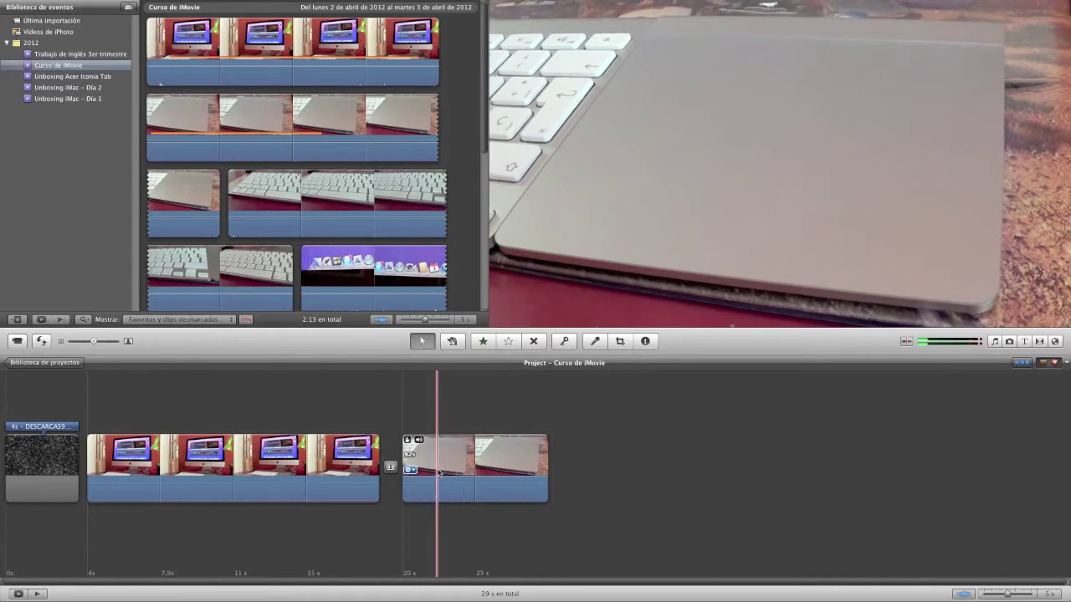
pyautogui.moveTo(442, 472); pyautogui.dragTo(445, 533)
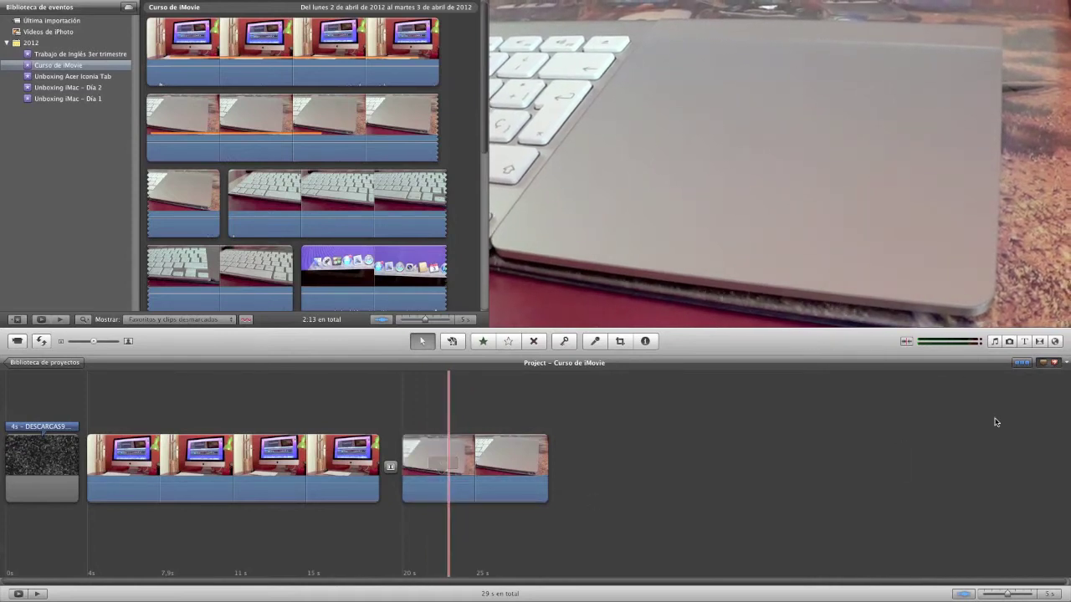
# Step: Look through the iMovie sound effects in the music and sound effects browser, from the ambient effects to the train sounds
pyautogui.click(996, 344)
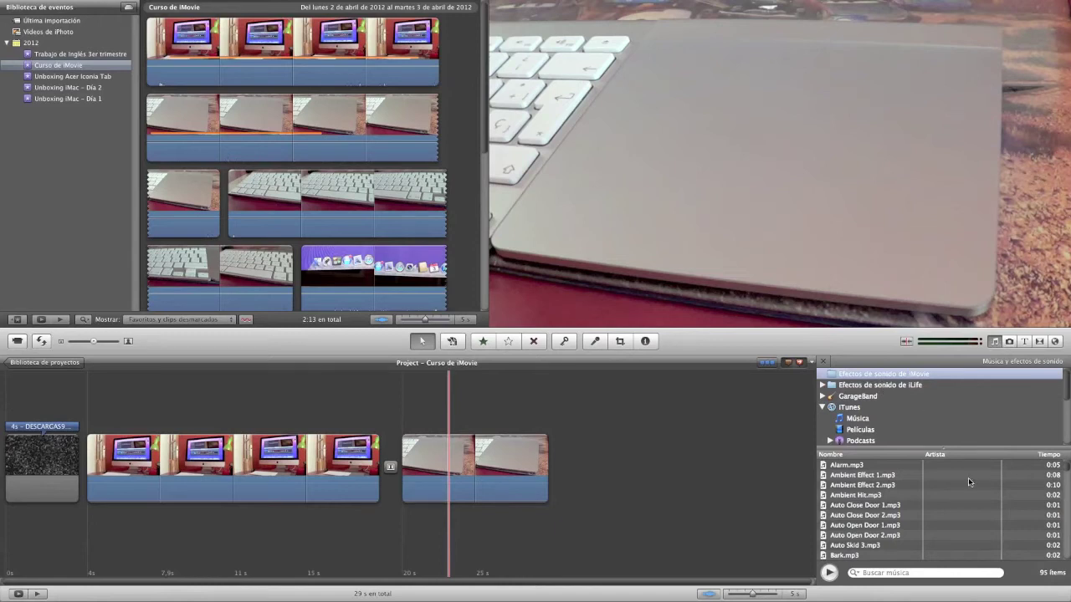
pyautogui.scroll(-3, 963, 481)
pyautogui.scroll(3, 866, 484)
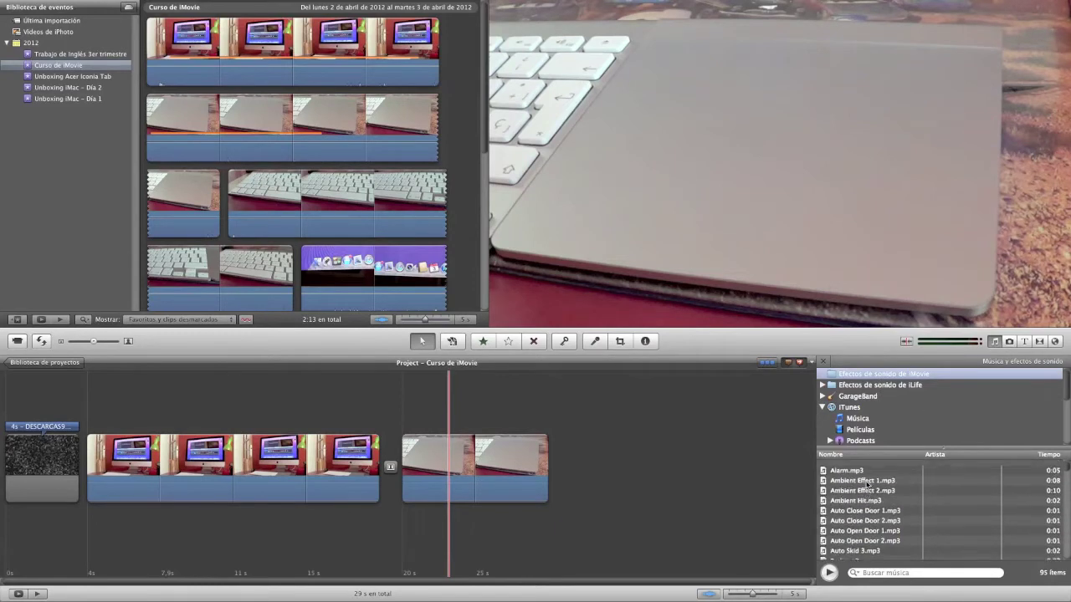
pyautogui.click(857, 477)
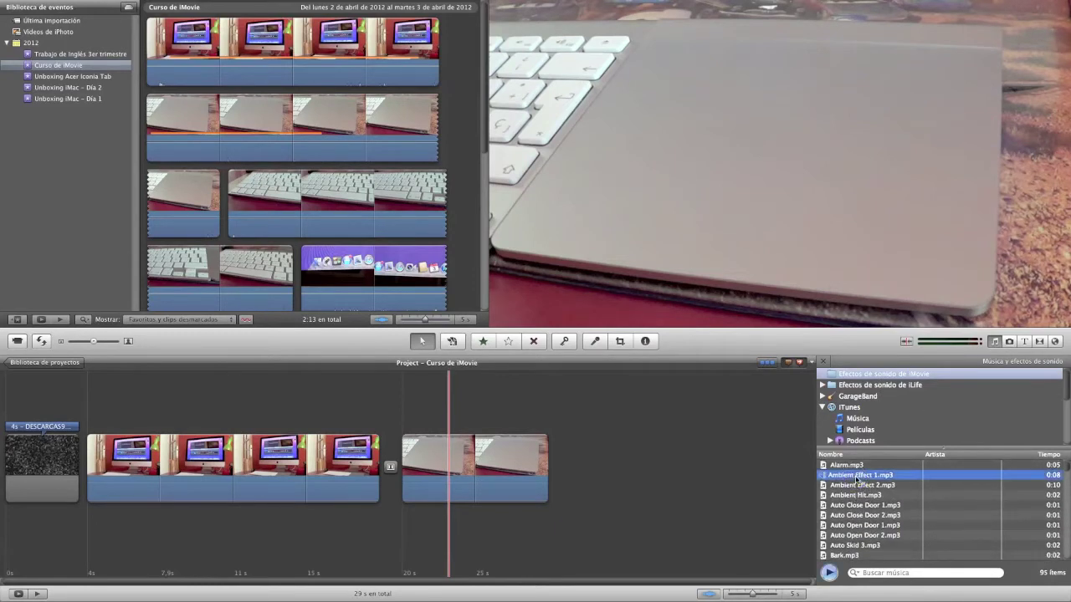
pyautogui.click(859, 526)
pyautogui.scroll(-5, 858, 541)
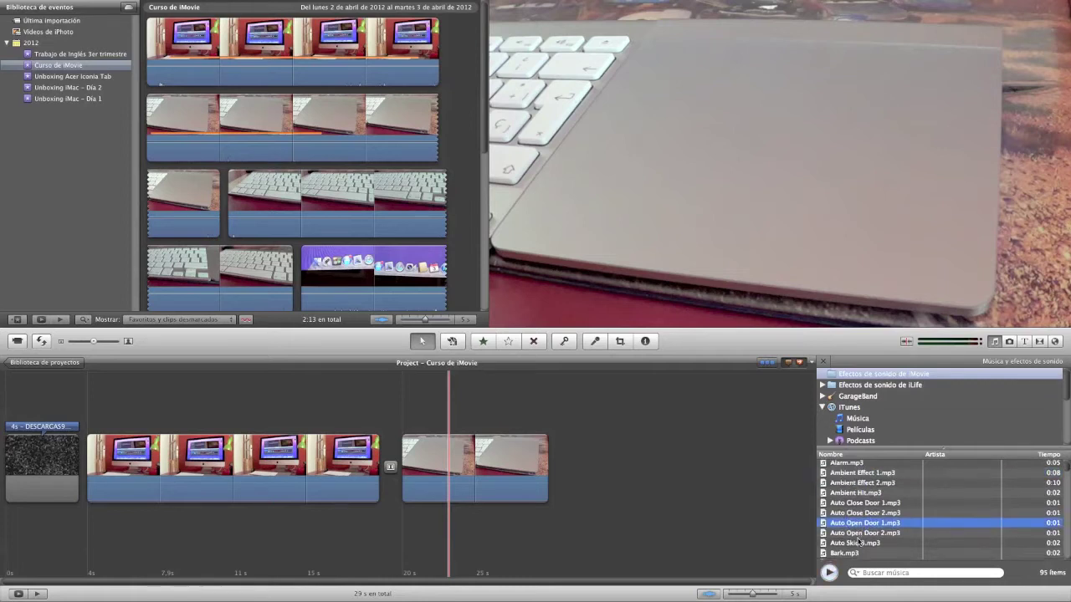
pyautogui.click(853, 515)
pyautogui.scroll(-10, 853, 517)
pyautogui.click(854, 517)
pyautogui.scroll(-10, 853, 517)
pyautogui.click(853, 518)
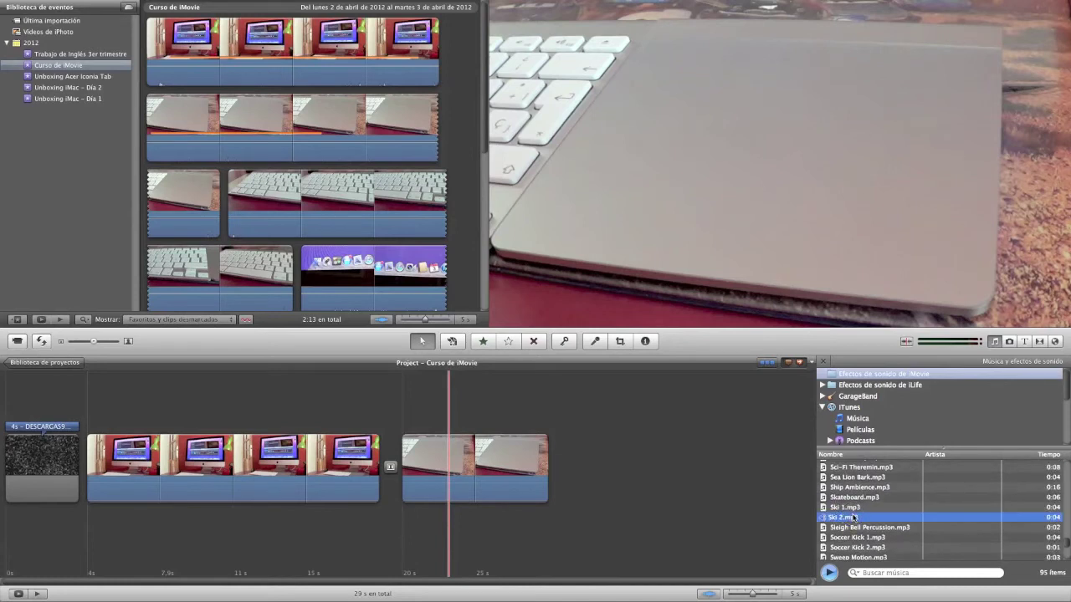
pyautogui.scroll(-10, 854, 517)
pyautogui.click(853, 516)
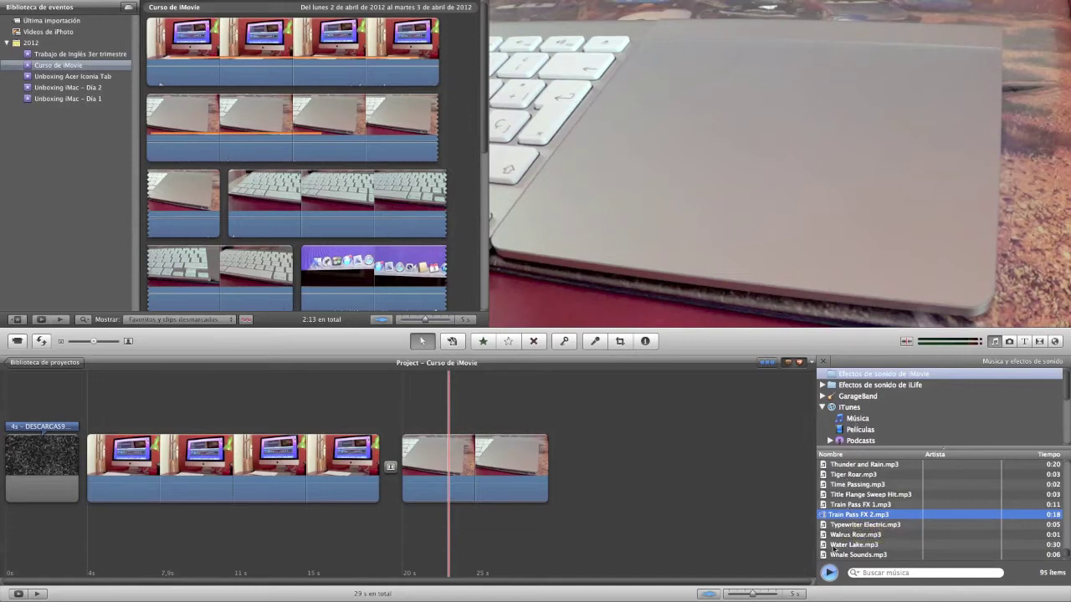
# Step: Stop the train sound preview and look through the categories of the iLife sound effects
pyautogui.click(827, 574)
pyautogui.scroll(-5, 849, 424)
pyautogui.scroll(5, 849, 424)
pyautogui.click(823, 385)
pyautogui.scroll(-5, 885, 418)
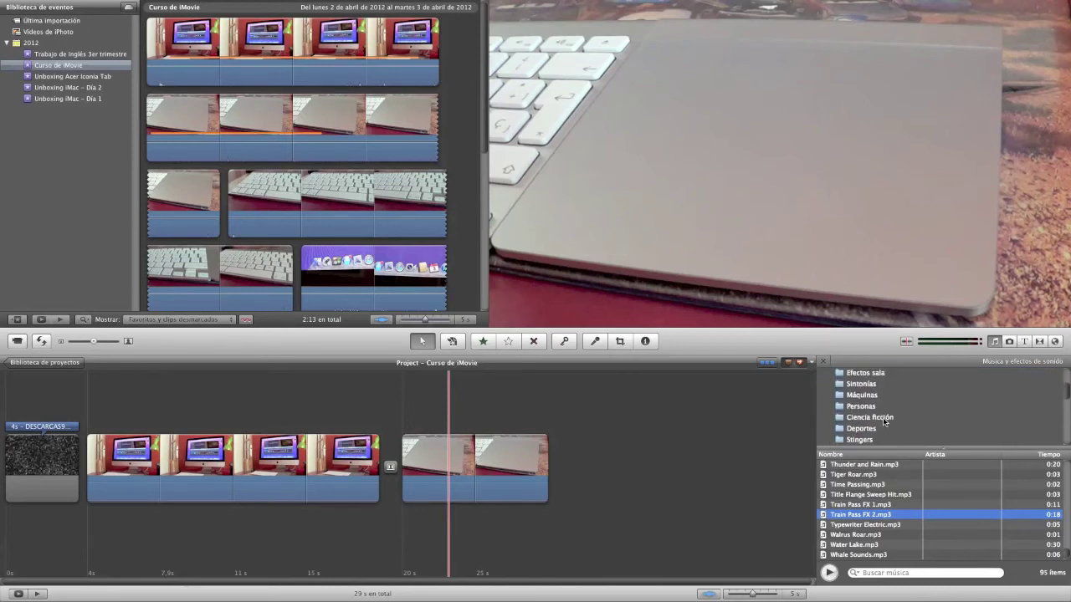
pyautogui.scroll(3, 883, 421)
pyautogui.scroll(3, 882, 419)
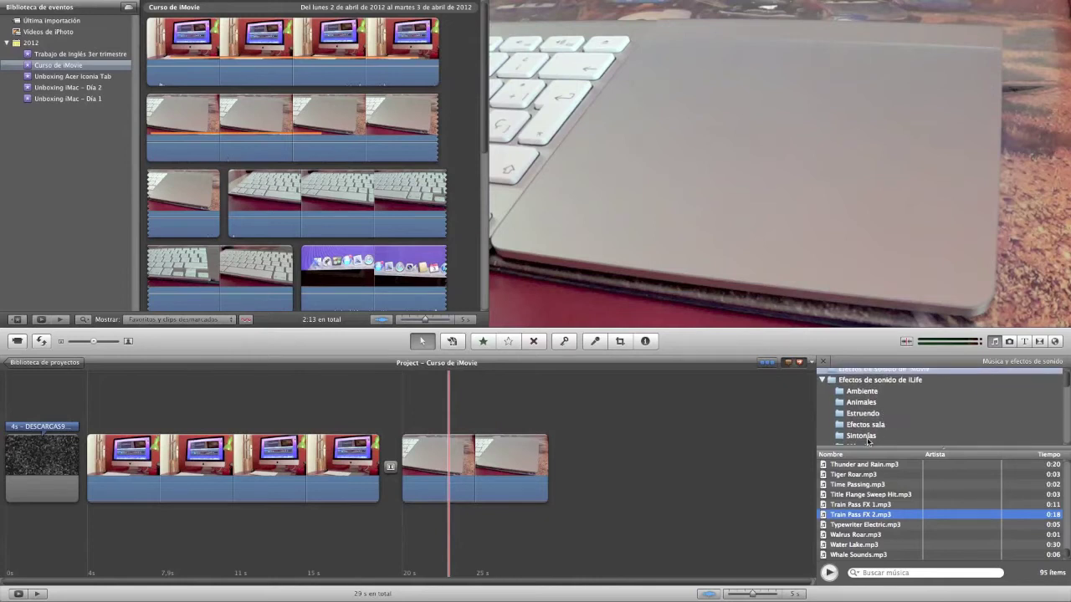
# Step: Browse the Sintonías jingles and raise the system volume to listen to Medal Ceremony Medium.caf
pyautogui.click(867, 439)
pyautogui.click(861, 485)
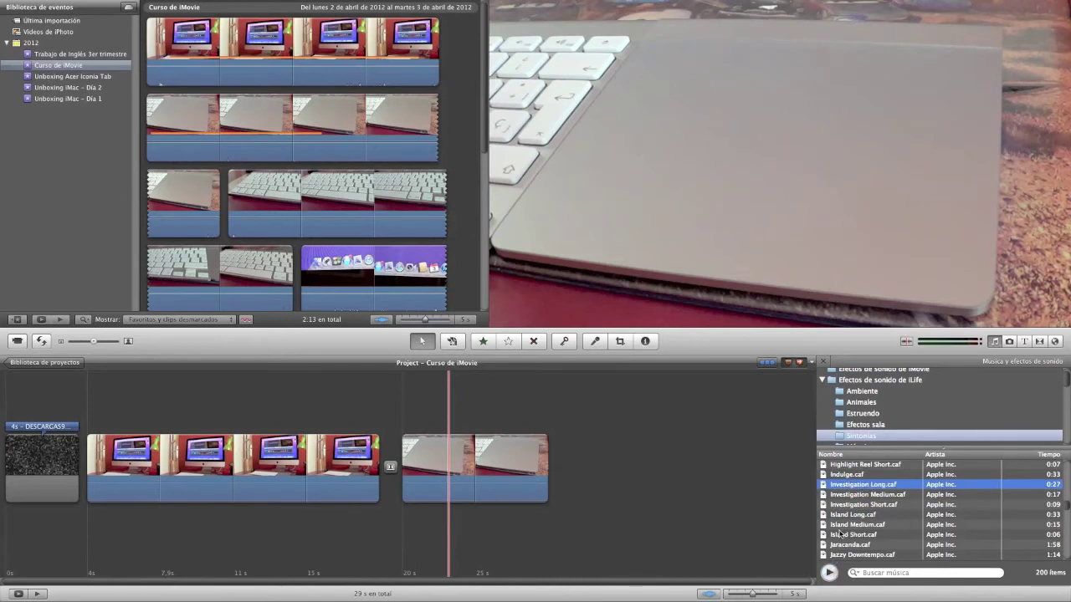
pyautogui.click(840, 536)
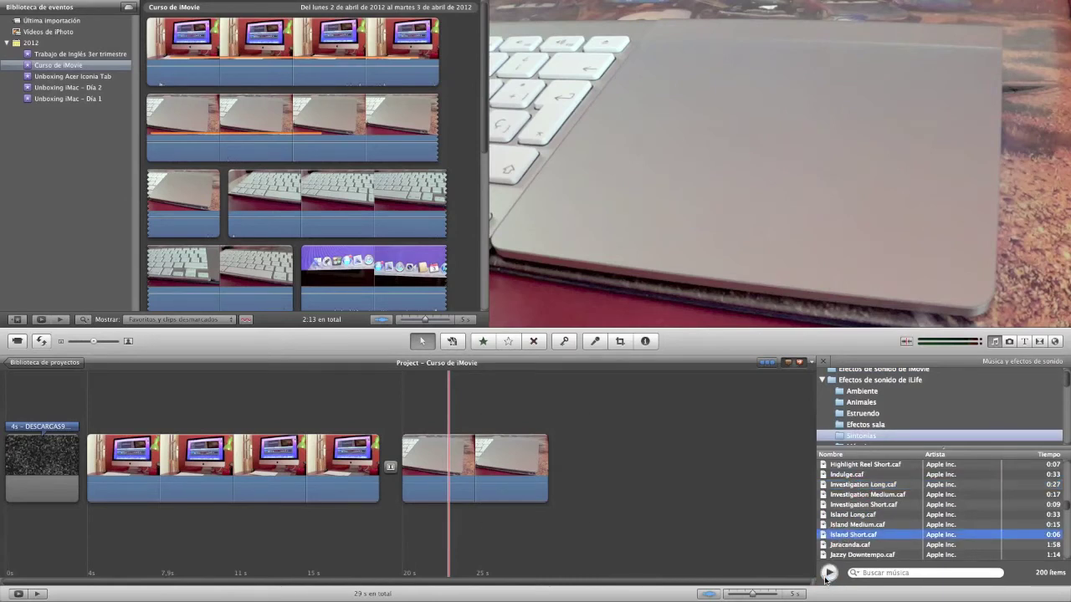
pyautogui.press('XF86AudioRaiseVolume')
pyautogui.scroll(-5, 858, 516)
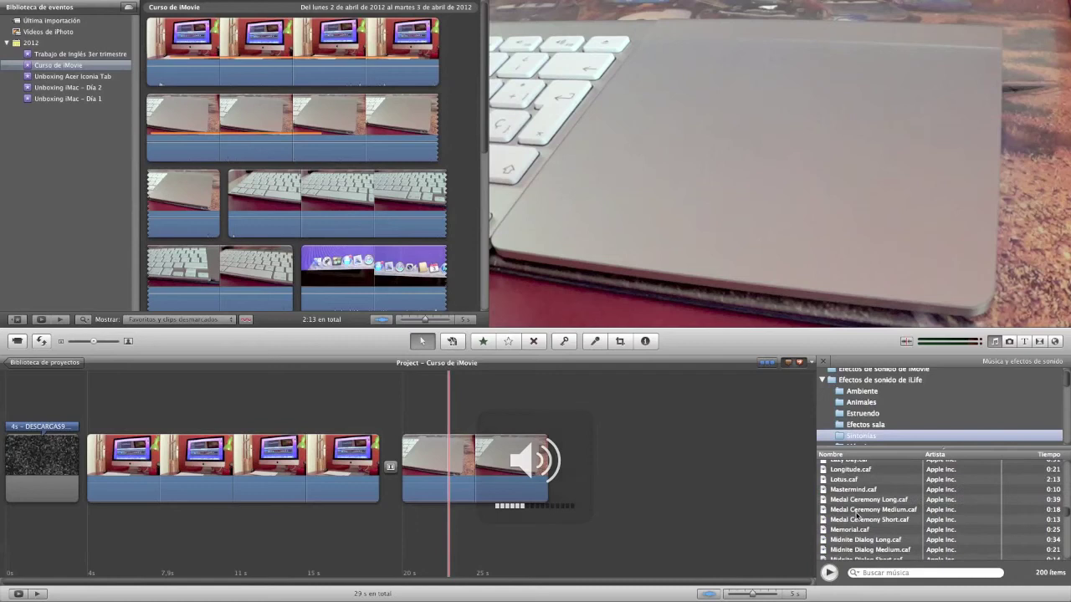
pyautogui.click(855, 511)
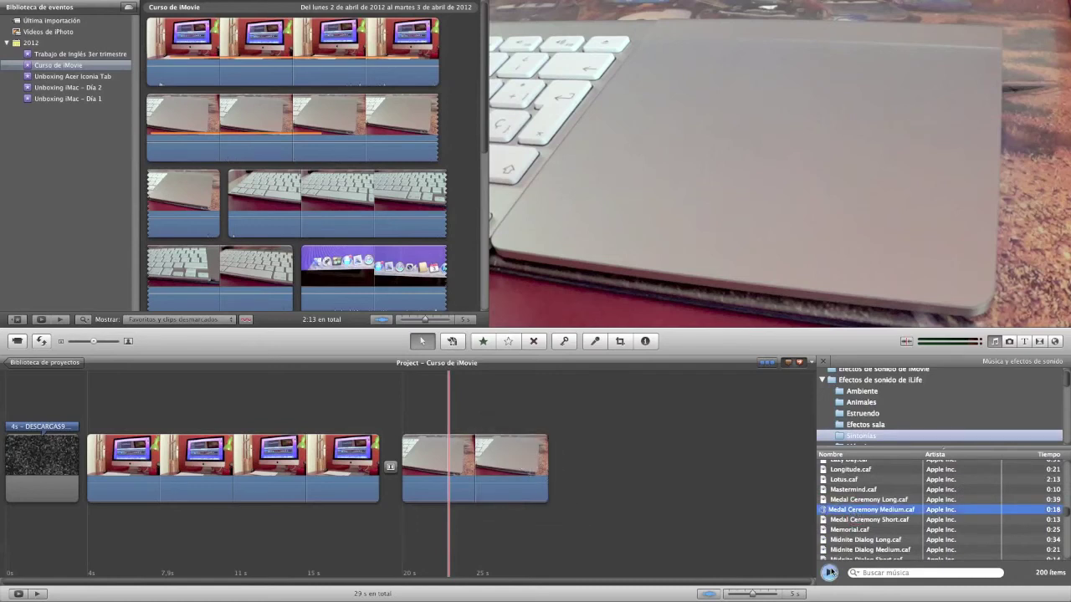
# Step: Attach Medal Ceremony Medium.caf to the iMac clip, shift it along the clip, and delete it from the project
pyautogui.moveTo(847, 511); pyautogui.dragTo(141, 493)
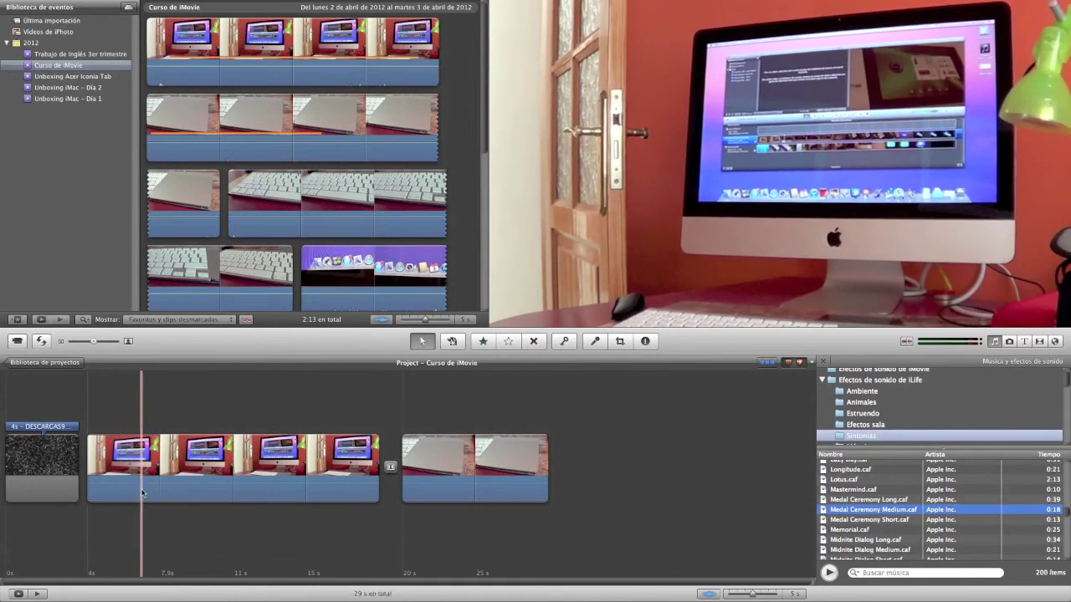
pyautogui.moveTo(197, 514); pyautogui.dragTo(167, 510)
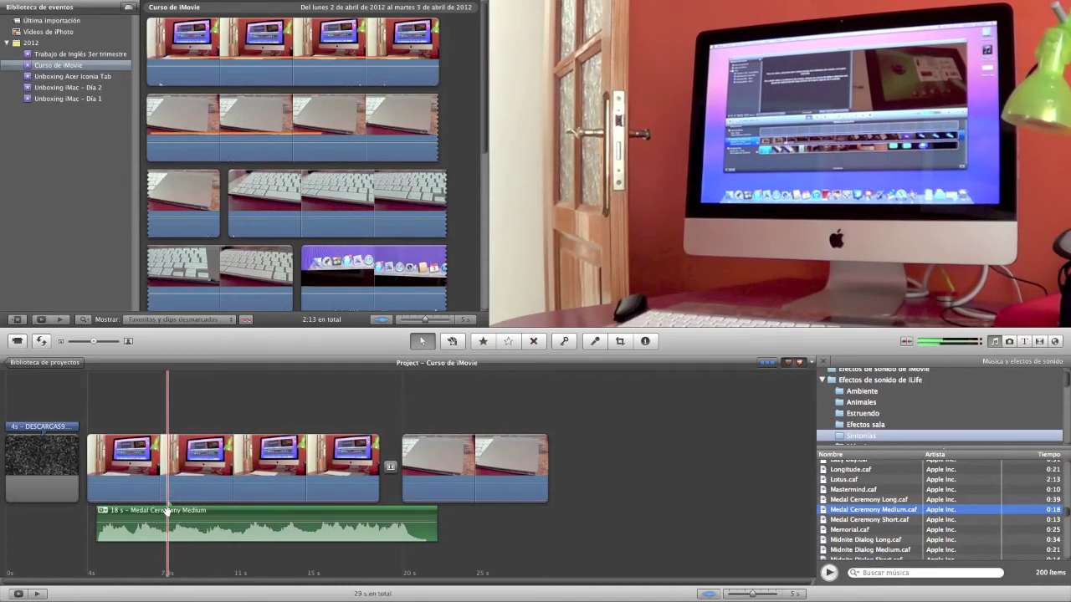
pyautogui.moveTo(167, 511); pyautogui.dragTo(208, 512)
pyautogui.press('Delete')
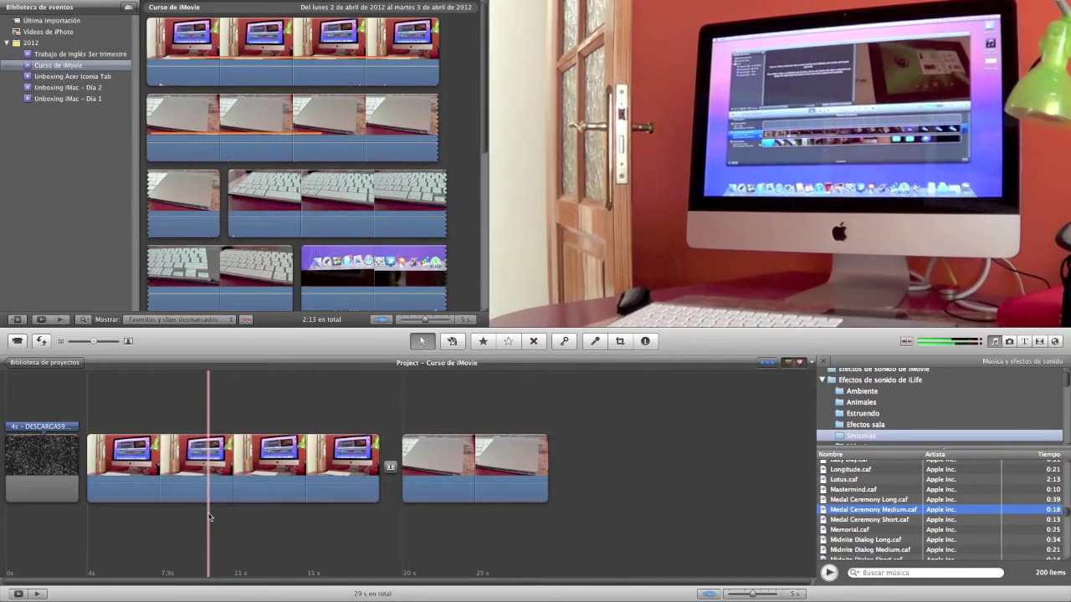
# Step: Add Medal Ceremony Medium.caf as background music for the project and preview the project from the start
pyautogui.moveTo(847, 512); pyautogui.dragTo(619, 437)
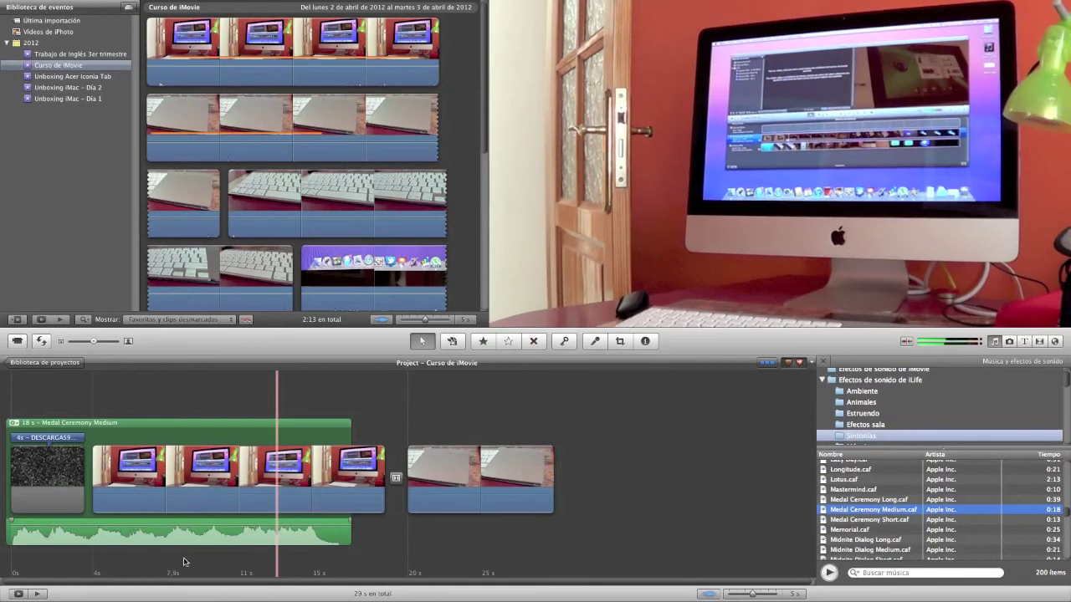
pyautogui.click(12, 423)
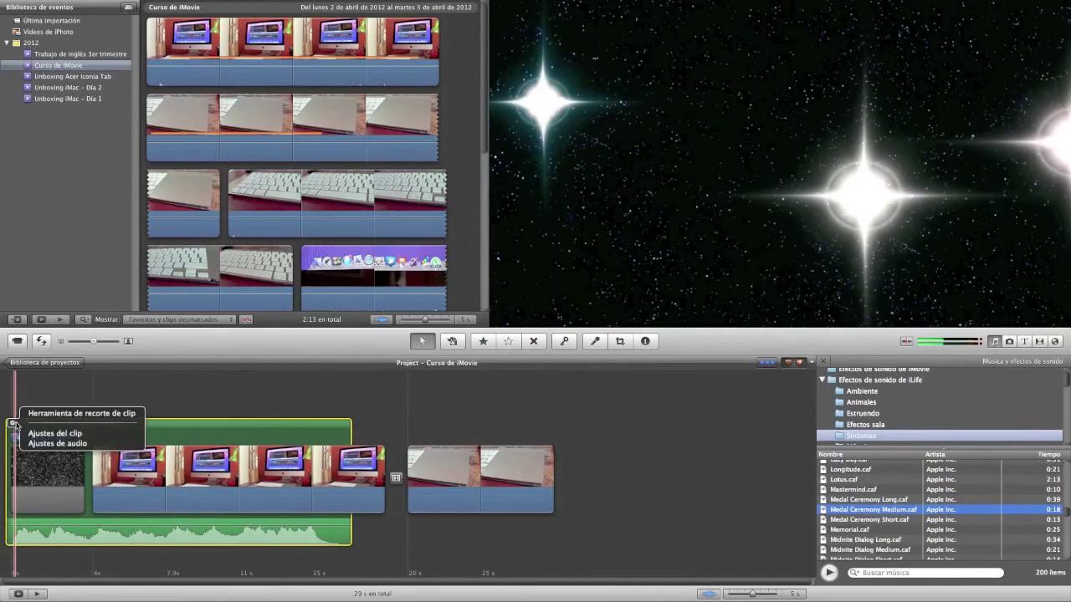
pyautogui.click(115, 434)
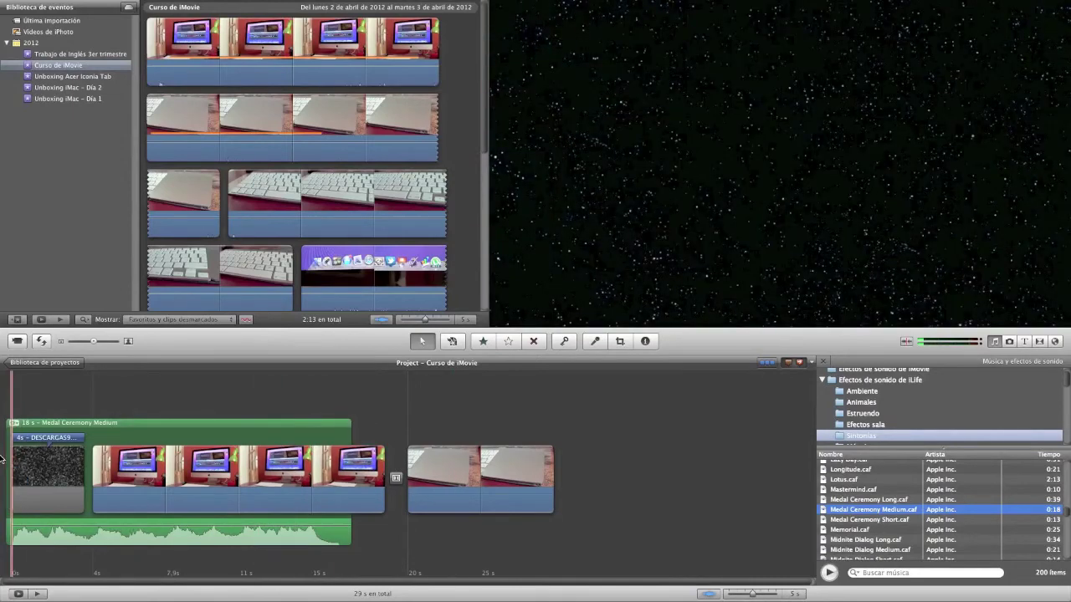
pyautogui.press('space')
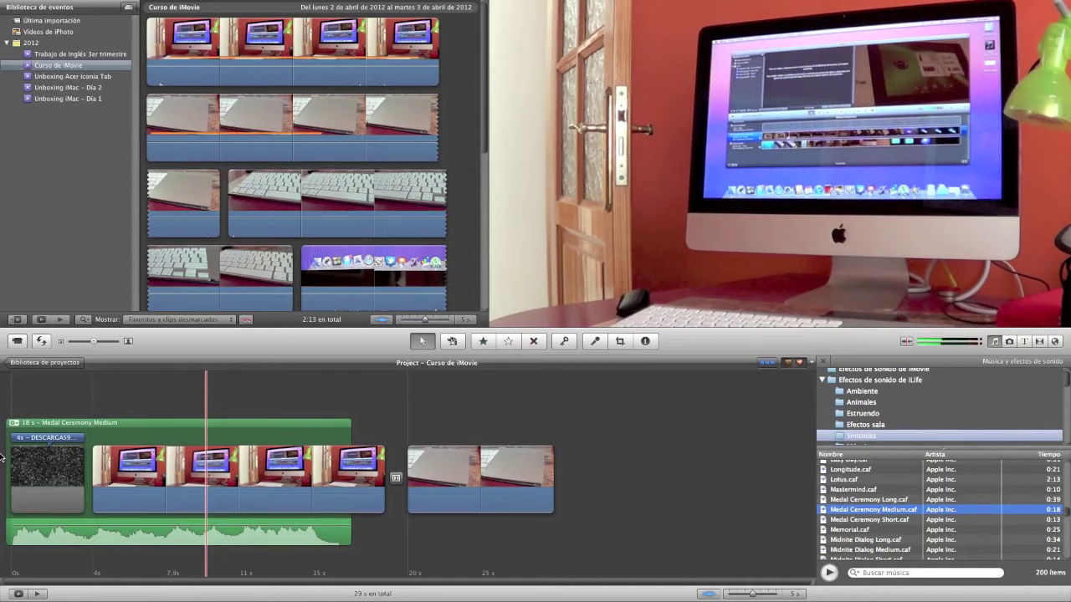
pyautogui.click(6, 466)
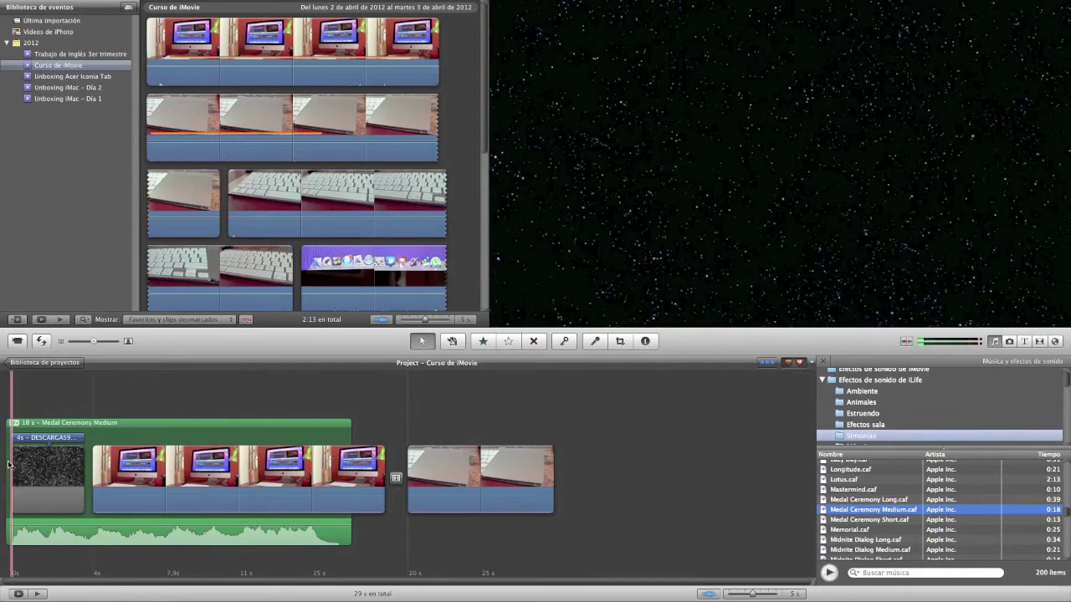
pyautogui.press('space')
pyautogui.press('space')
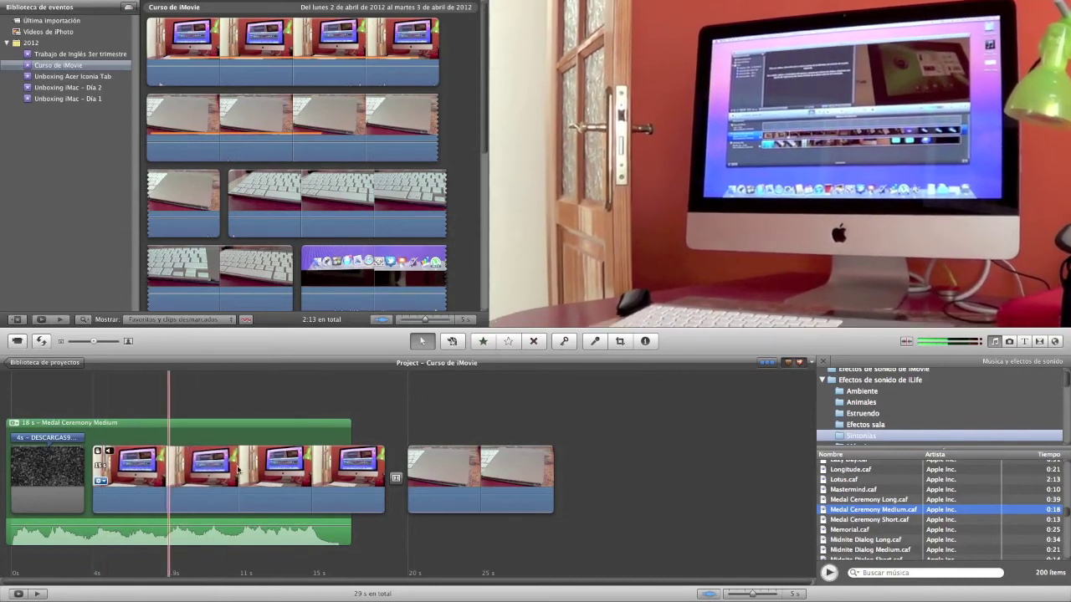
# Step: Trim the iMac clip in the project to its first 5.7 s and preview it
pyautogui.click(376, 475)
pyautogui.moveTo(386, 478); pyautogui.dragTo(198, 477)
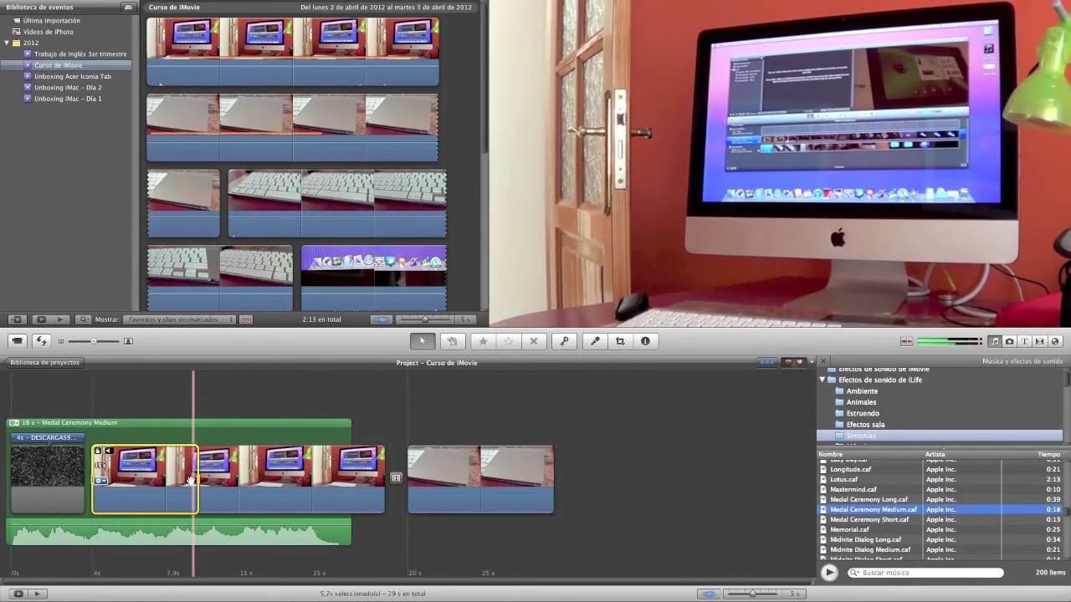
pyautogui.rightClick(193, 482)
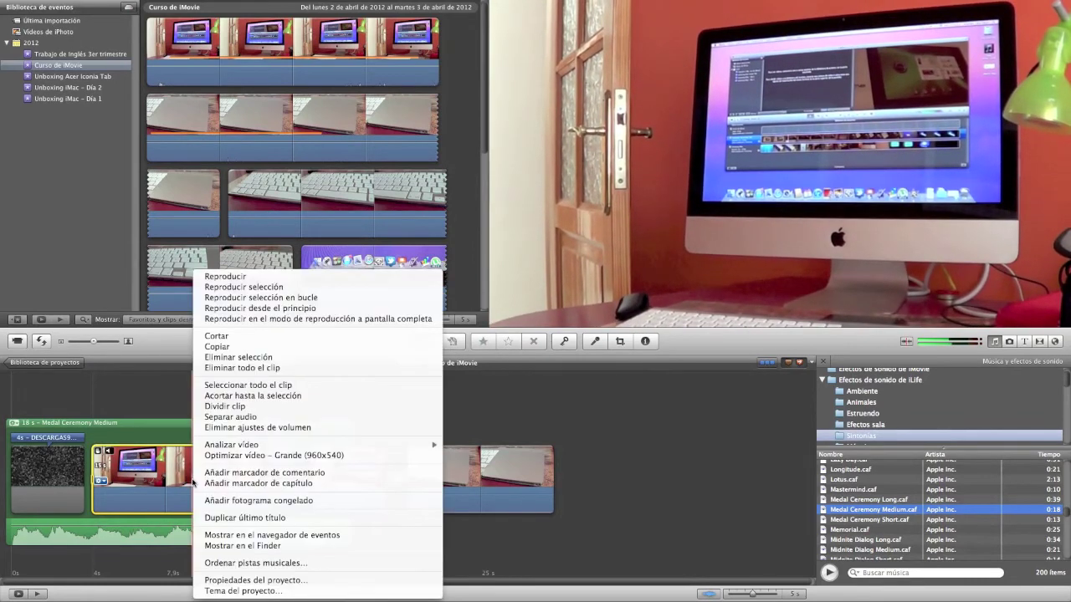
pyautogui.click(242, 397)
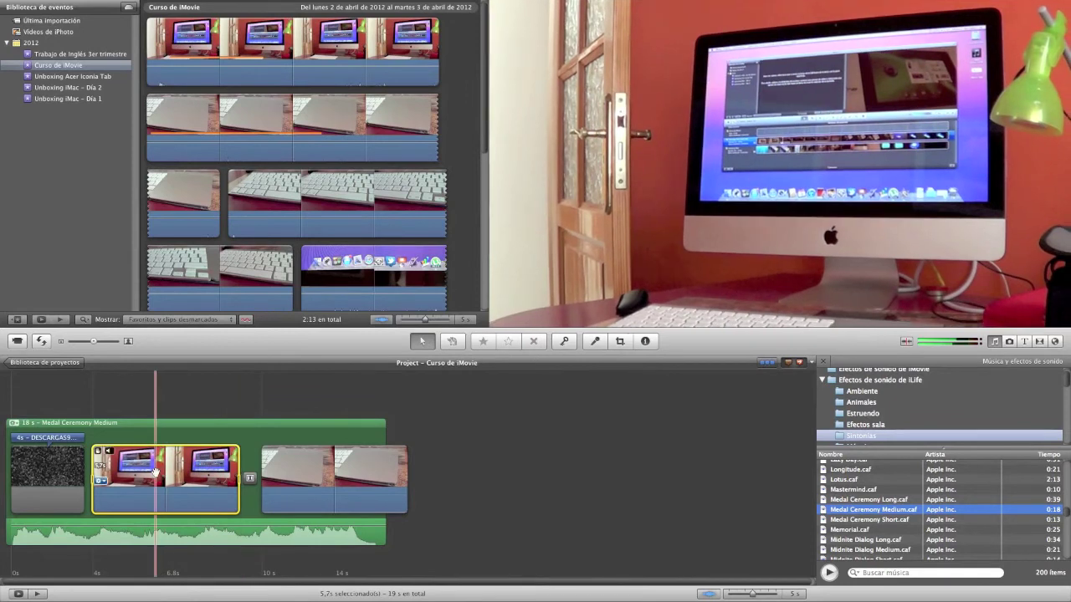
pyautogui.press('space')
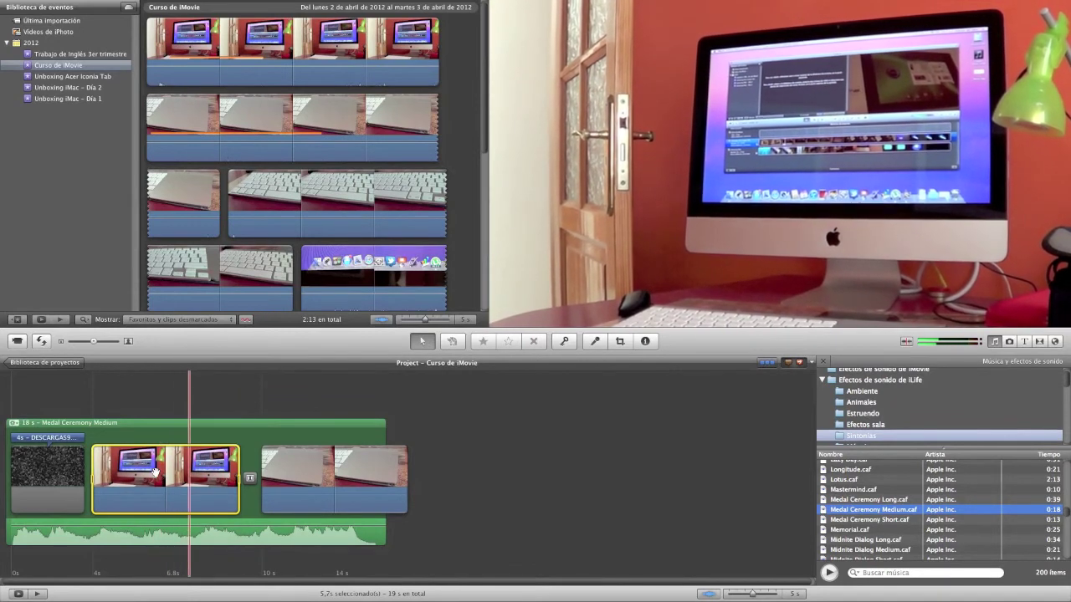
# Step: Shorten the iMac clip further by trimming it to a selection of its first 4.3 s or so
pyautogui.click(244, 482)
pyautogui.click(237, 479)
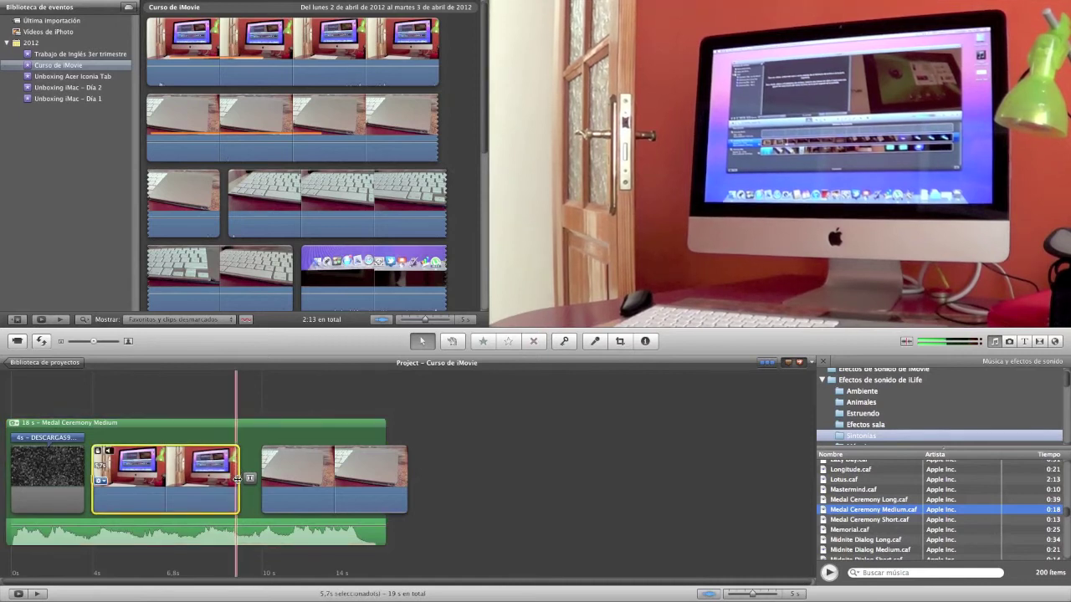
pyautogui.moveTo(238, 479); pyautogui.dragTo(202, 477)
pyautogui.rightClick(146, 481)
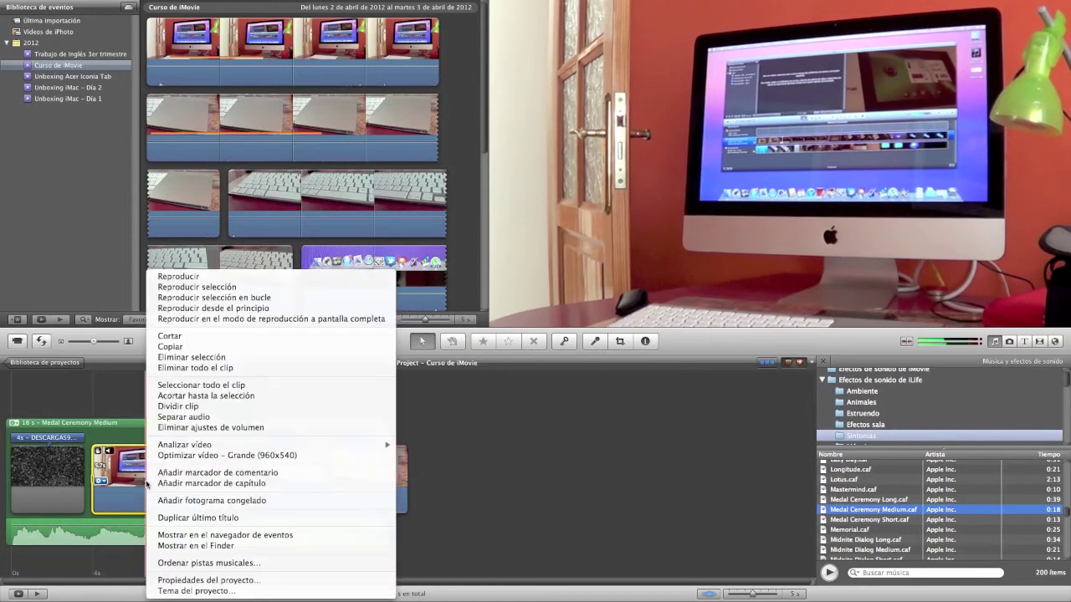
pyautogui.click(193, 405)
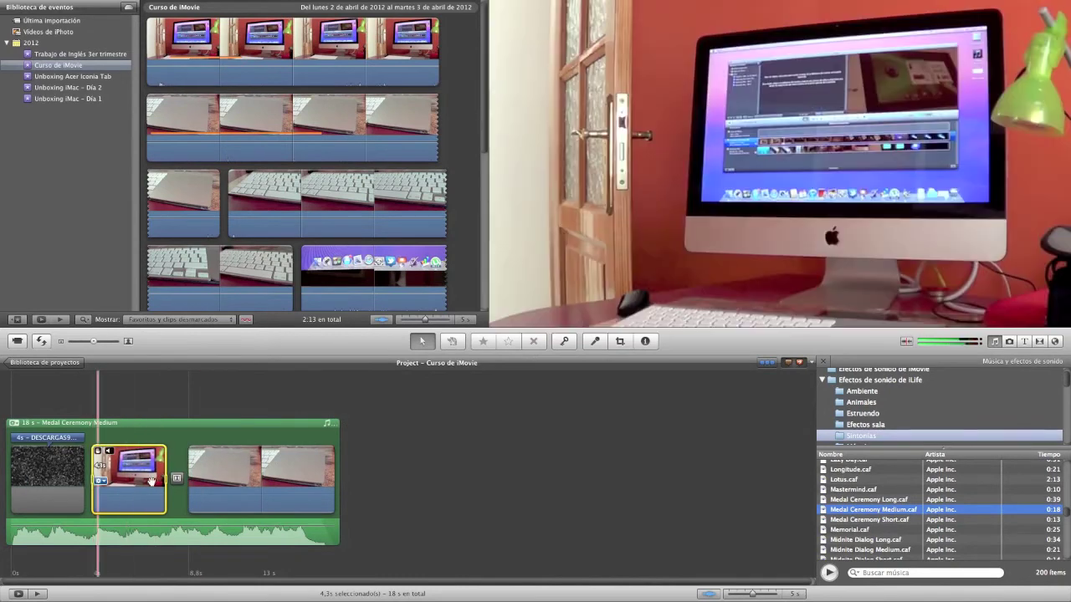
# Step: Delete the transition between the iMac and trackpad clips and preview the project from the start
pyautogui.click(177, 479)
pyautogui.rightClick(176, 478)
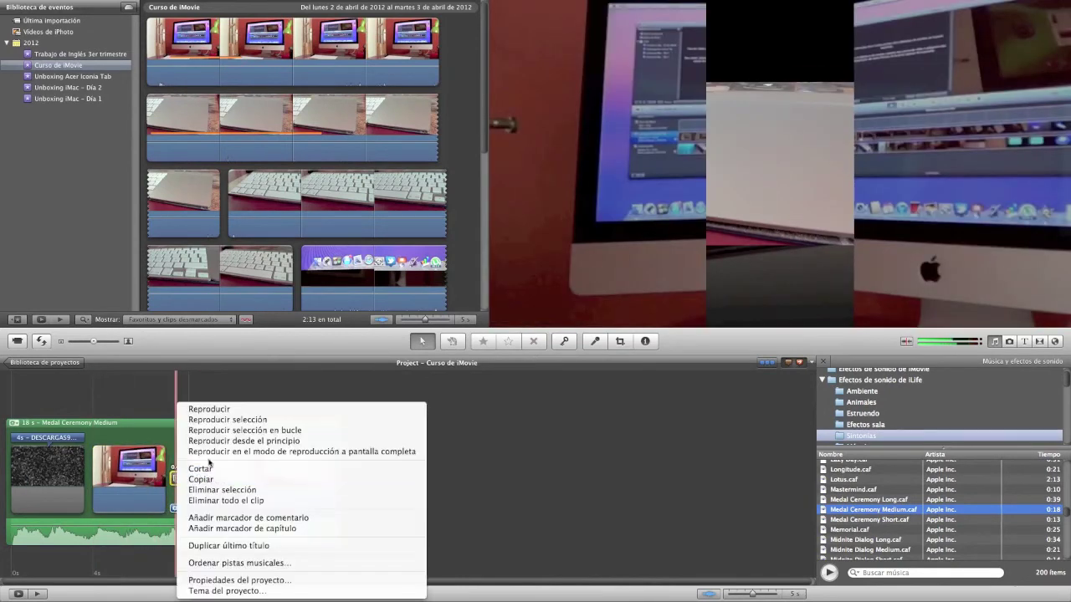
pyautogui.click(214, 494)
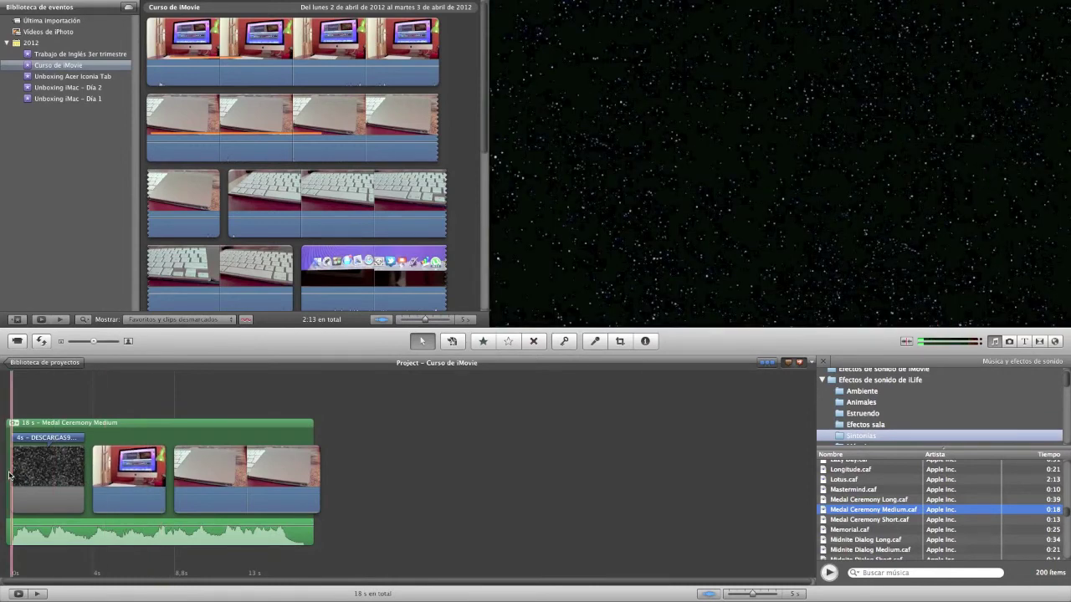
pyautogui.press('space')
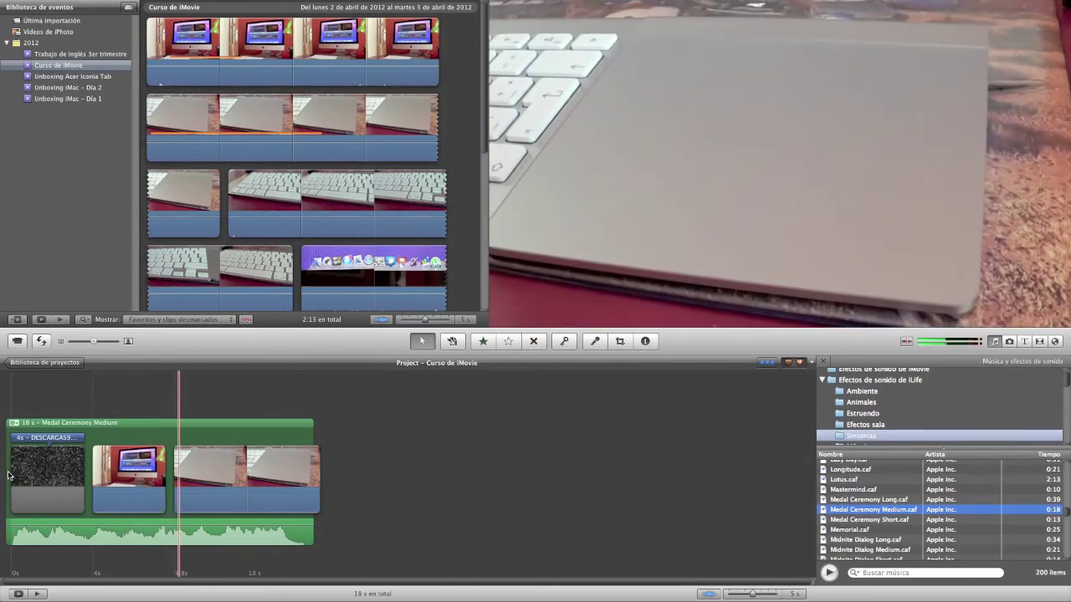
# Step: Trim the iMac clip to a selection of about 4.4 s and preview the project
pyautogui.click(159, 488)
pyautogui.moveTo(158, 488); pyautogui.dragTo(159, 480)
pyautogui.rightClick(132, 479)
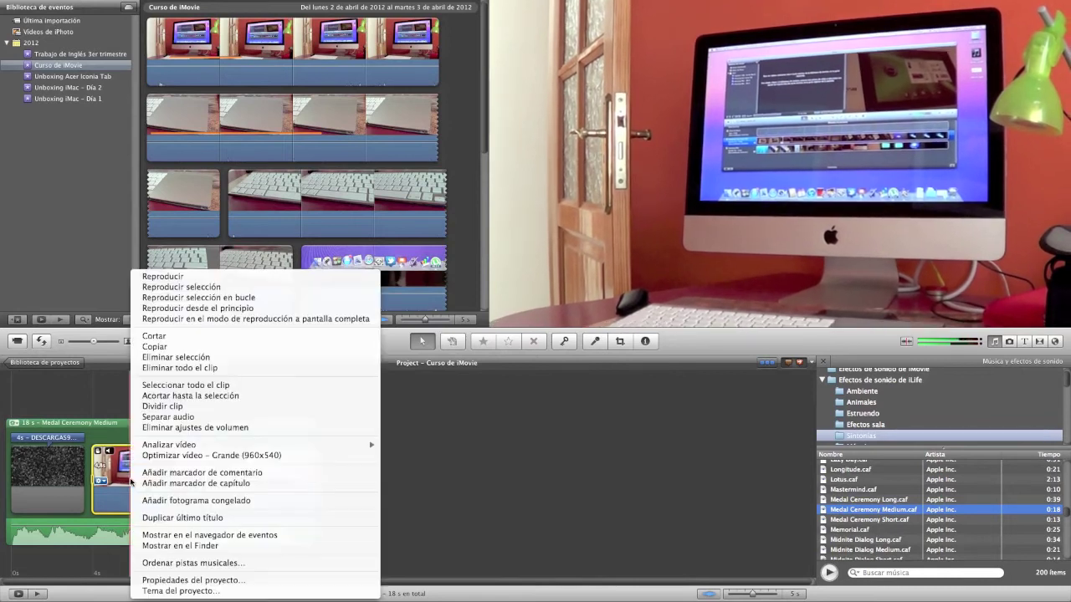
pyautogui.click(169, 396)
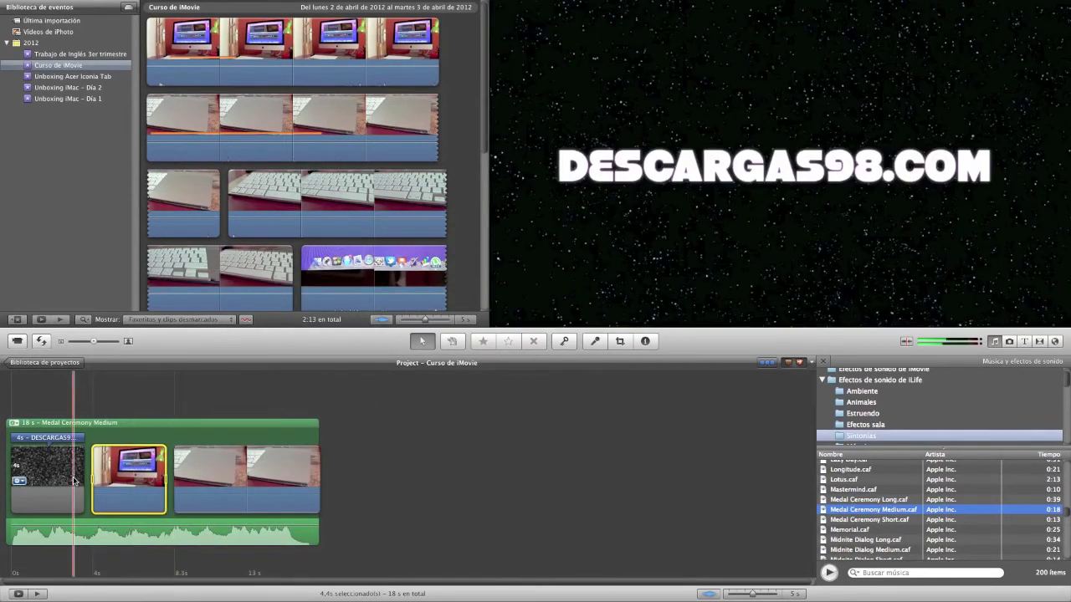
pyautogui.press('space')
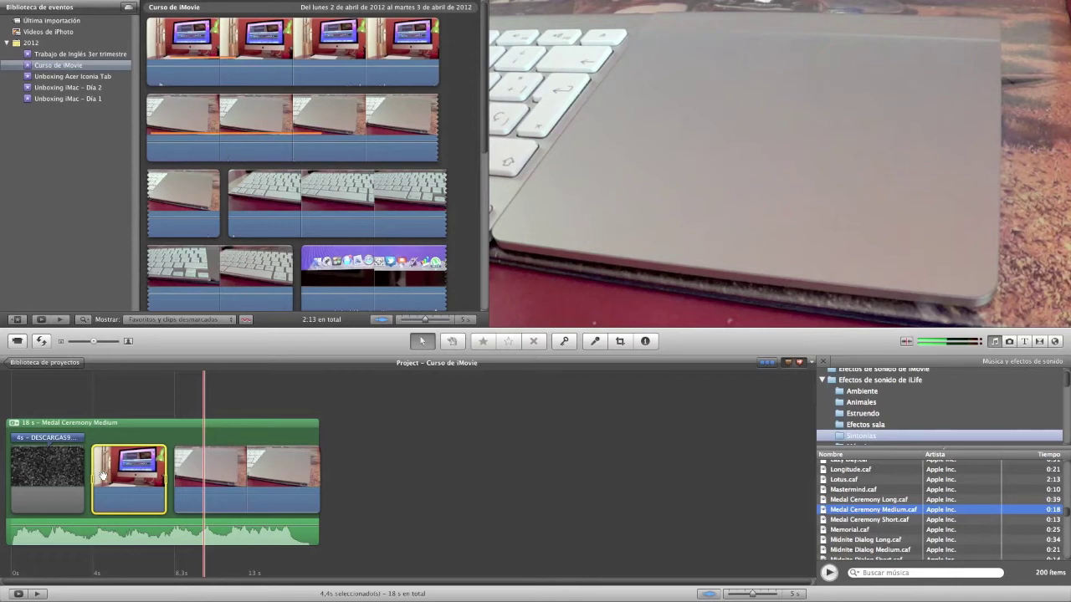
pyautogui.press('/')
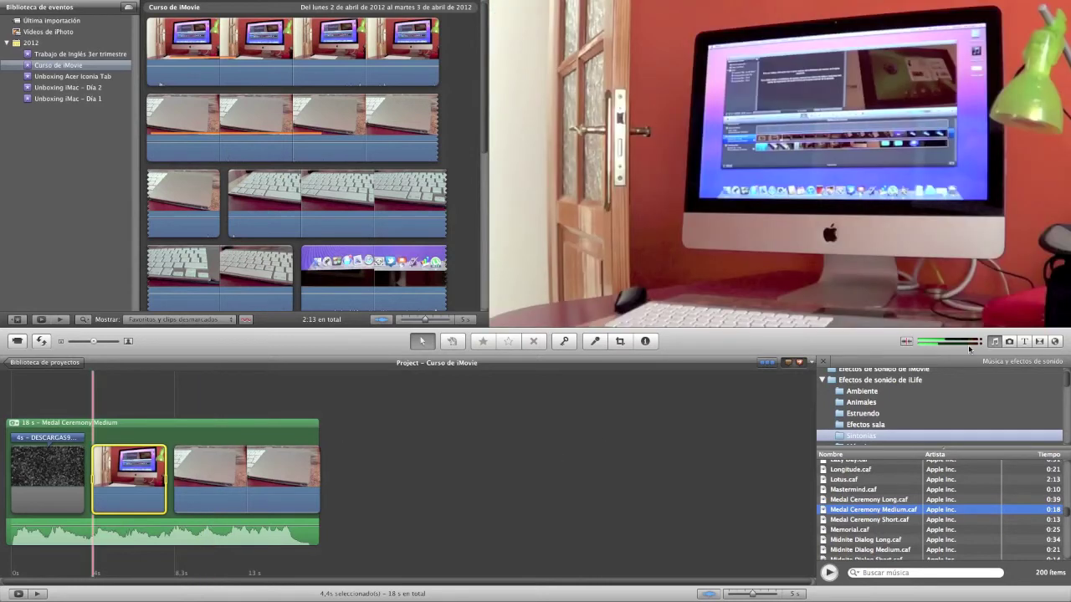
# Step: Add the iPhoto photo SAM_0983 as a picture-in-picture over the end of the trackpad clip
pyautogui.click(1008, 342)
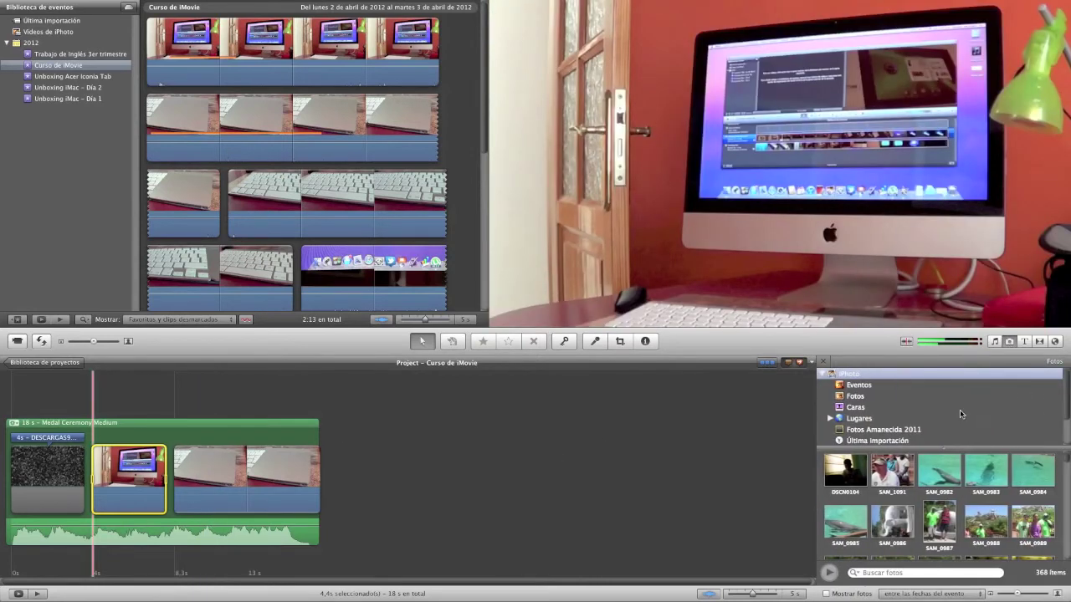
pyautogui.scroll(-2, 951, 410)
pyautogui.scroll(3, 951, 411)
pyautogui.click(983, 466)
pyautogui.click(753, 463)
pyautogui.moveTo(753, 463); pyautogui.dragTo(294, 470)
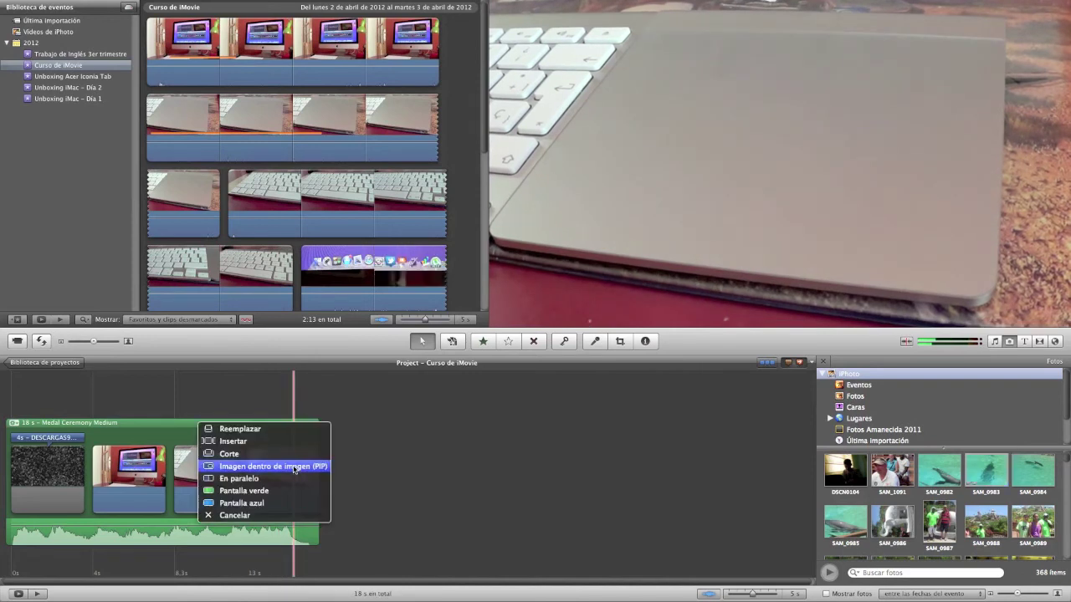
pyautogui.click(262, 470)
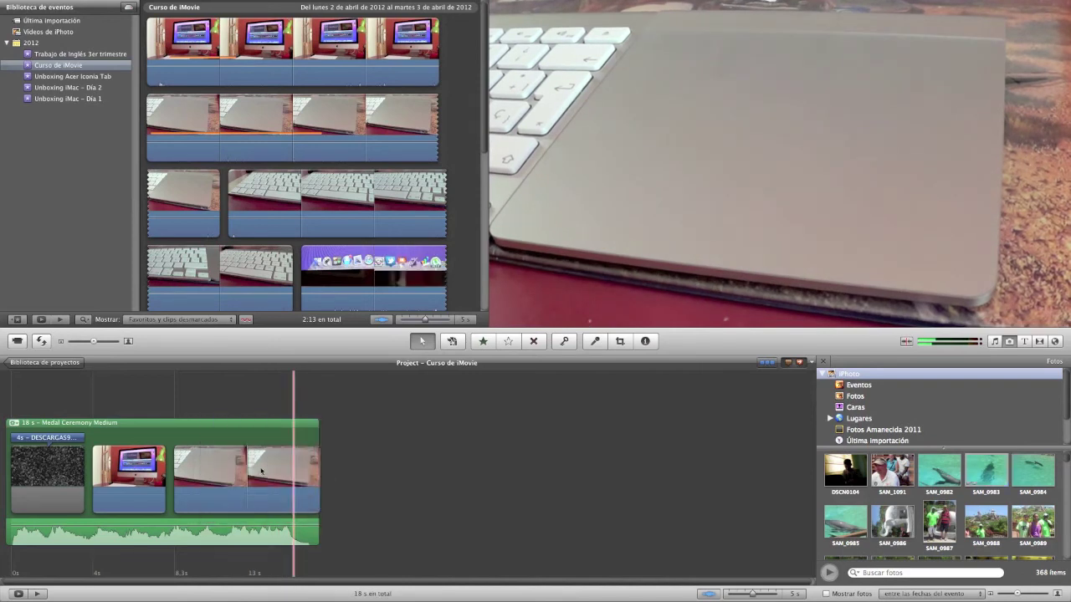
# Step: Resize the picture-in-picture photo, move it to the lower left of the video frame, and preview the result
pyautogui.moveTo(985, 90); pyautogui.dragTo(802, 176)
pyautogui.moveTo(867, 107); pyautogui.dragTo(1014, 13)
pyautogui.moveTo(826, 144); pyautogui.dragTo(712, 222)
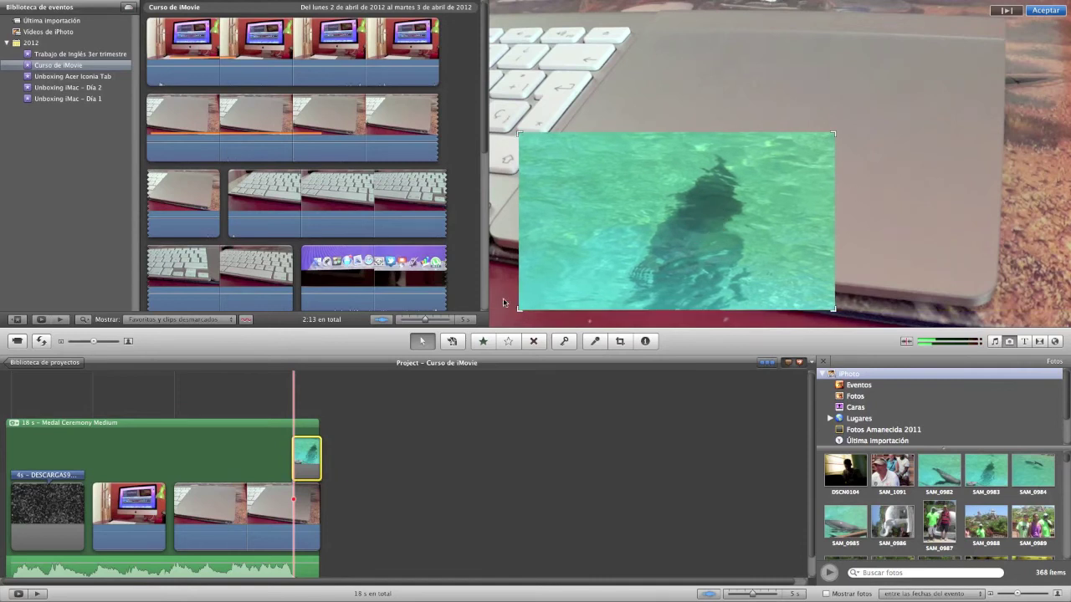
pyautogui.click(329, 477)
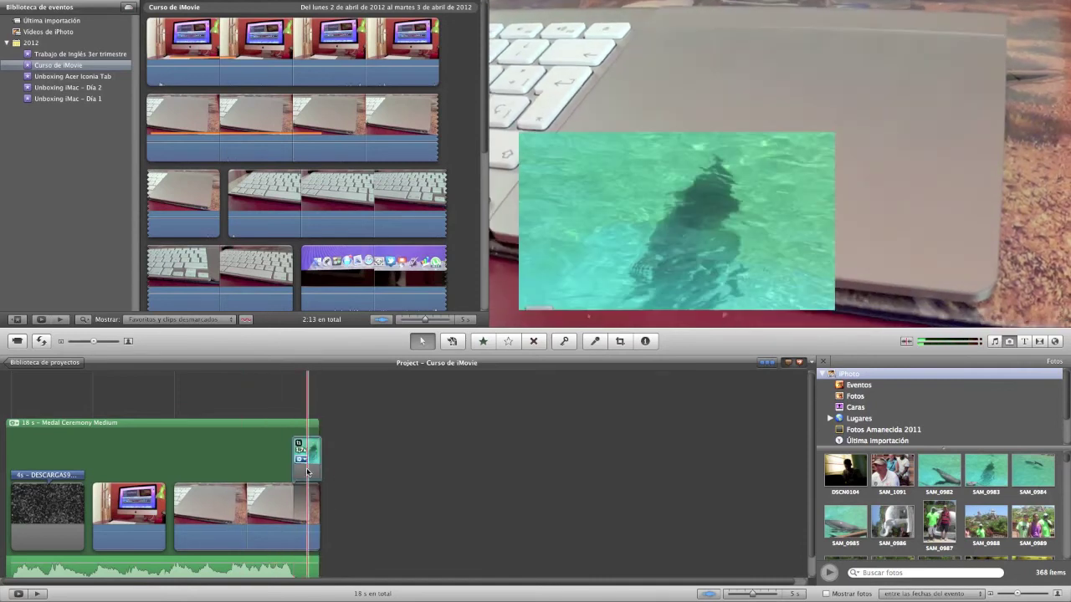
pyautogui.press('space')
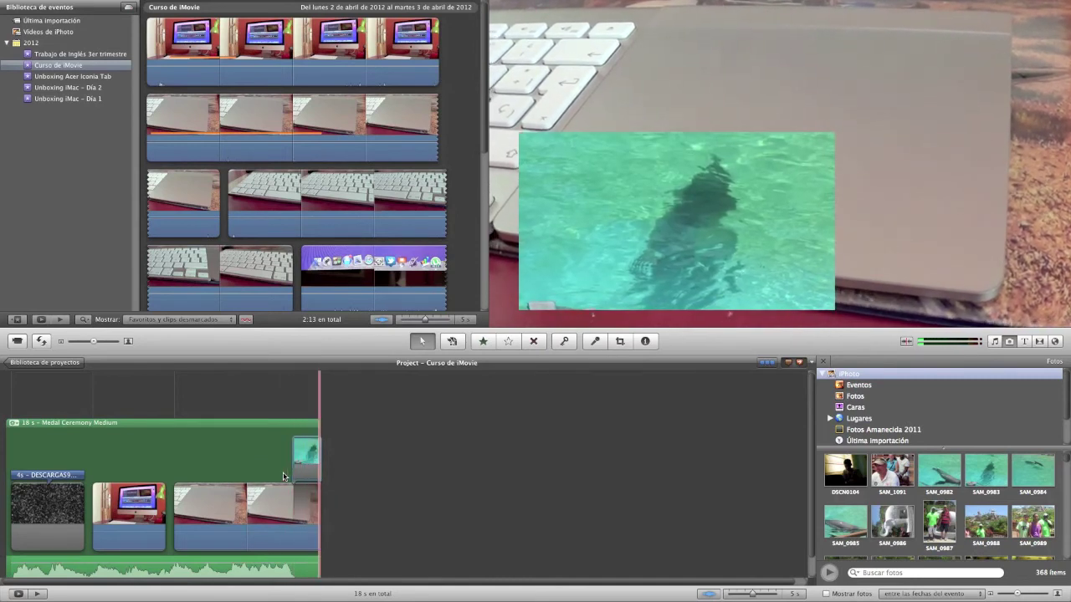
# Step: Add the iPhoto photo SAM_0982 as a new clip at the end of the project and preview it
pyautogui.moveTo(310, 466)
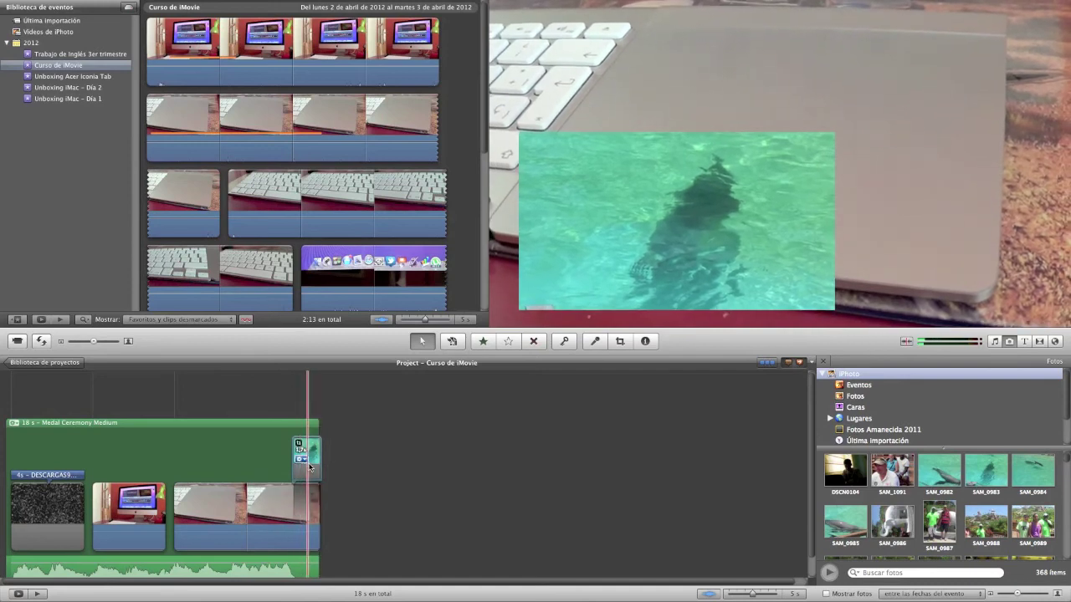
pyautogui.moveTo(943, 468); pyautogui.dragTo(331, 537)
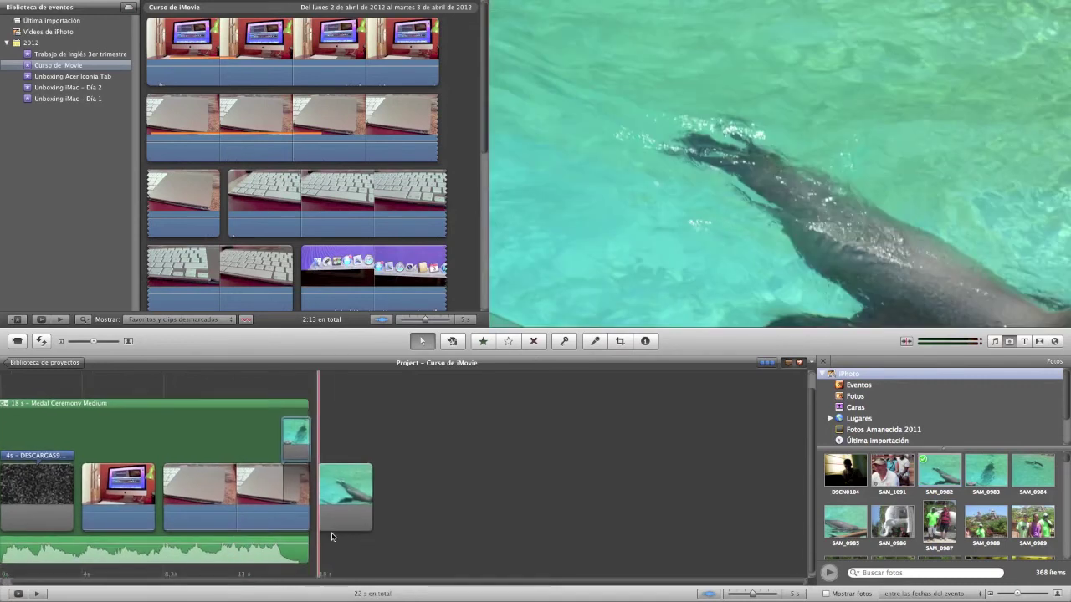
pyautogui.press('space')
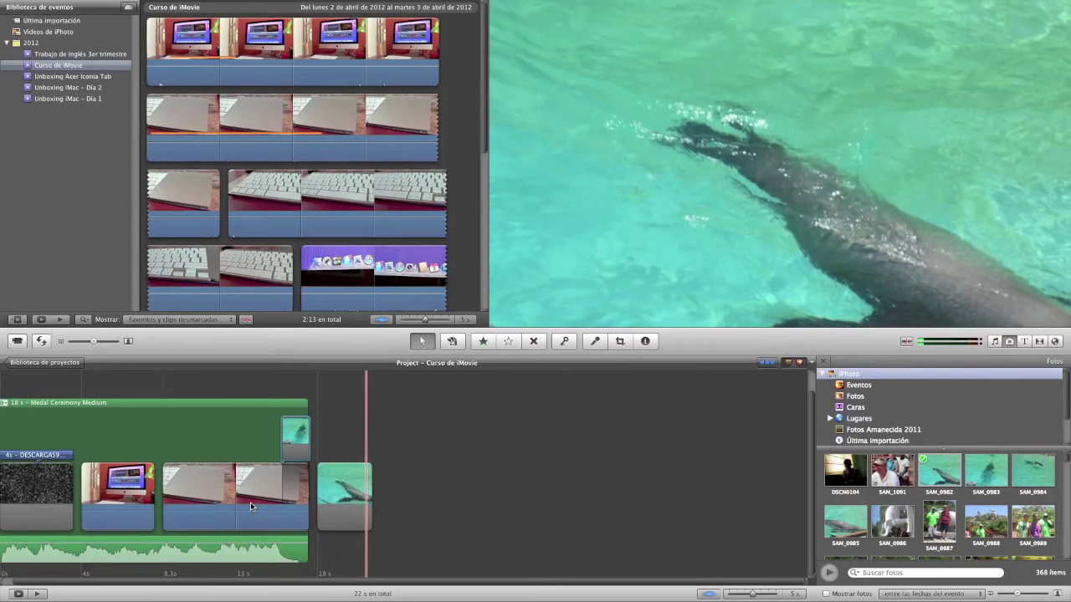
# Step: Set the SAM_0982 clip's brightness to 5%, apply automatic video adjustment, and accept the changes
pyautogui.click(351, 483)
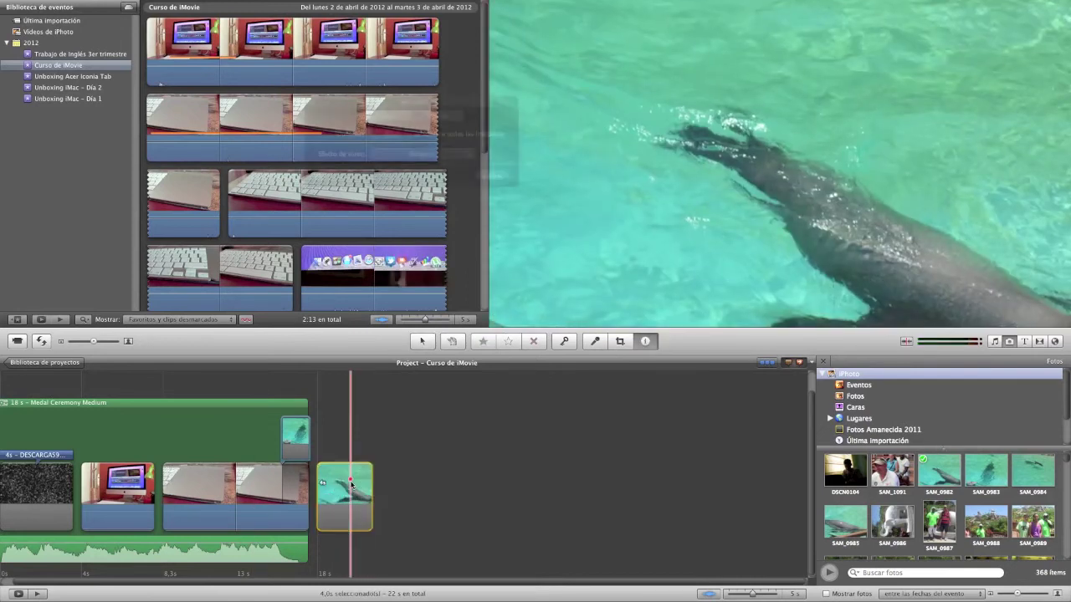
pyautogui.click(435, 115)
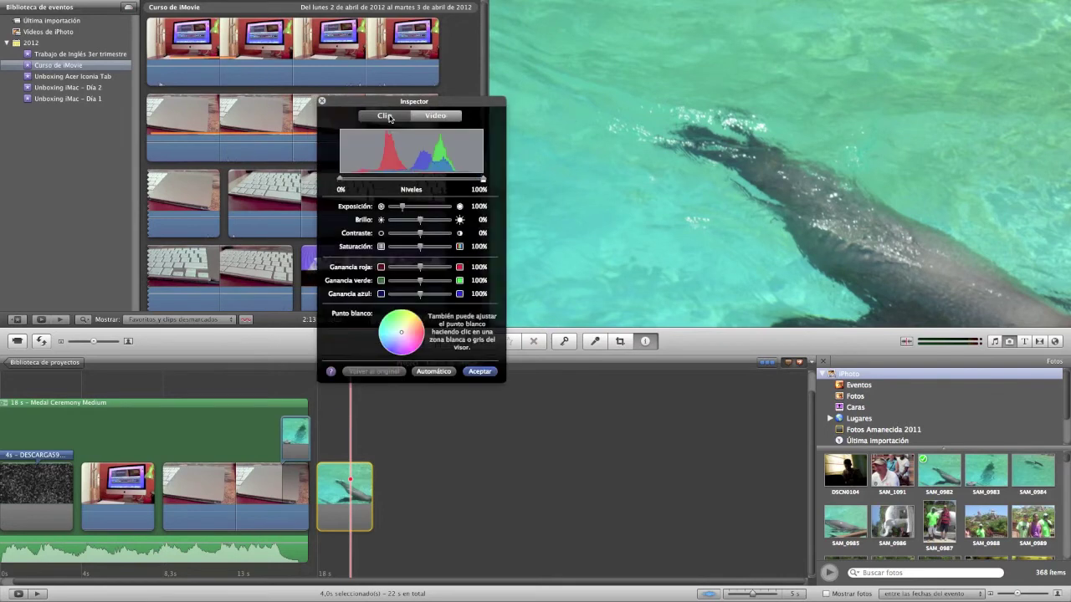
pyautogui.click(389, 117)
pyautogui.click(437, 119)
pyautogui.moveTo(422, 223)
pyautogui.mouseDown()
pyautogui.moveTo(438, 220)
pyautogui.moveTo(424, 222)
pyautogui.mouseUp()
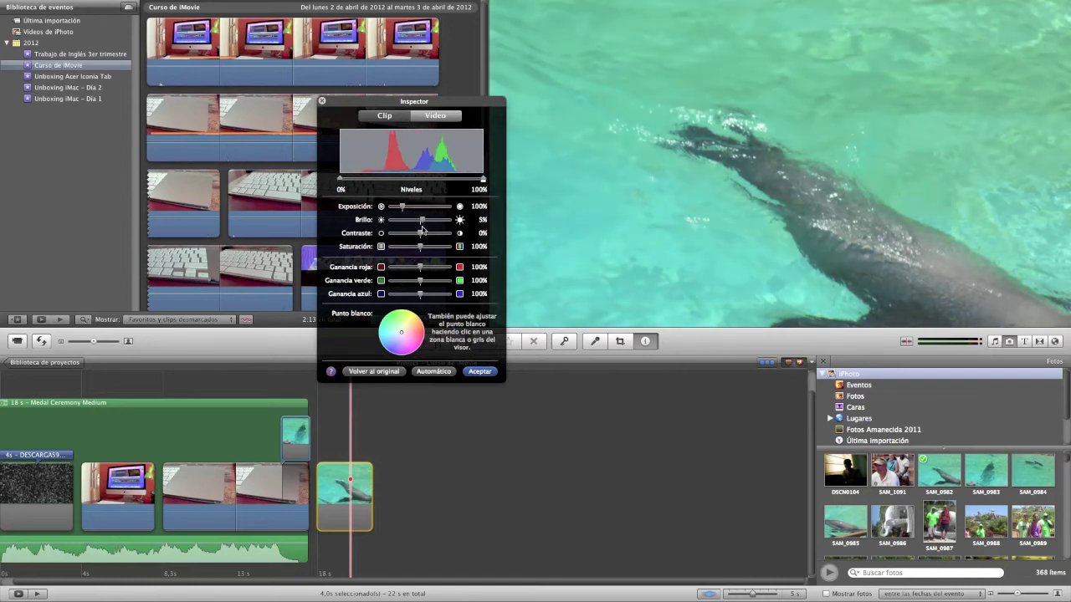
pyautogui.click(420, 375)
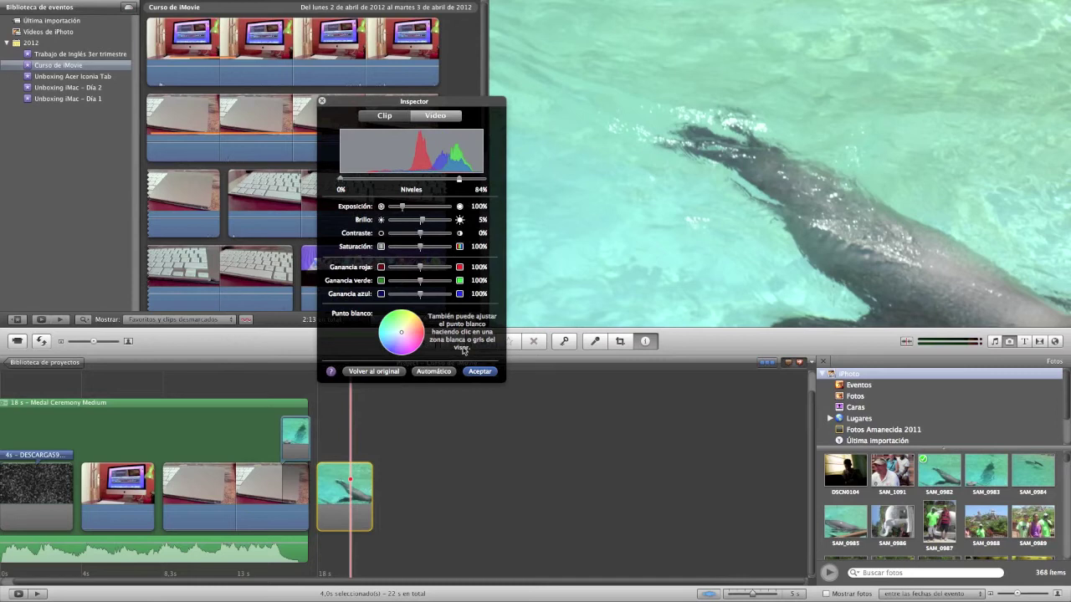
pyautogui.click(490, 379)
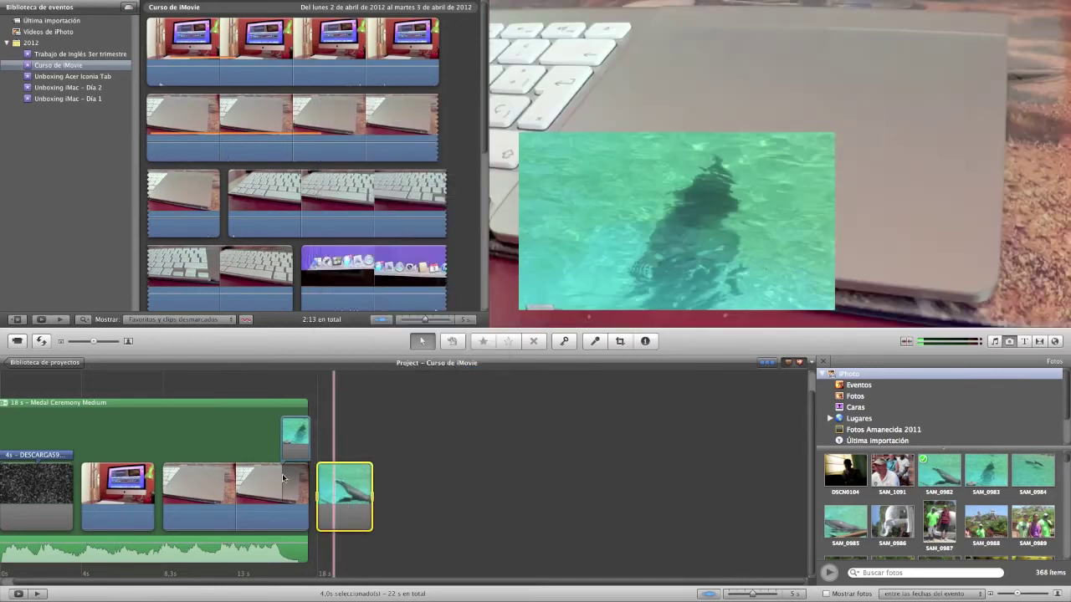
# Step: Apply automatic video adjustment to the picture-in-picture photo and show its clip settings
pyautogui.click(290, 439)
pyautogui.click(322, 437)
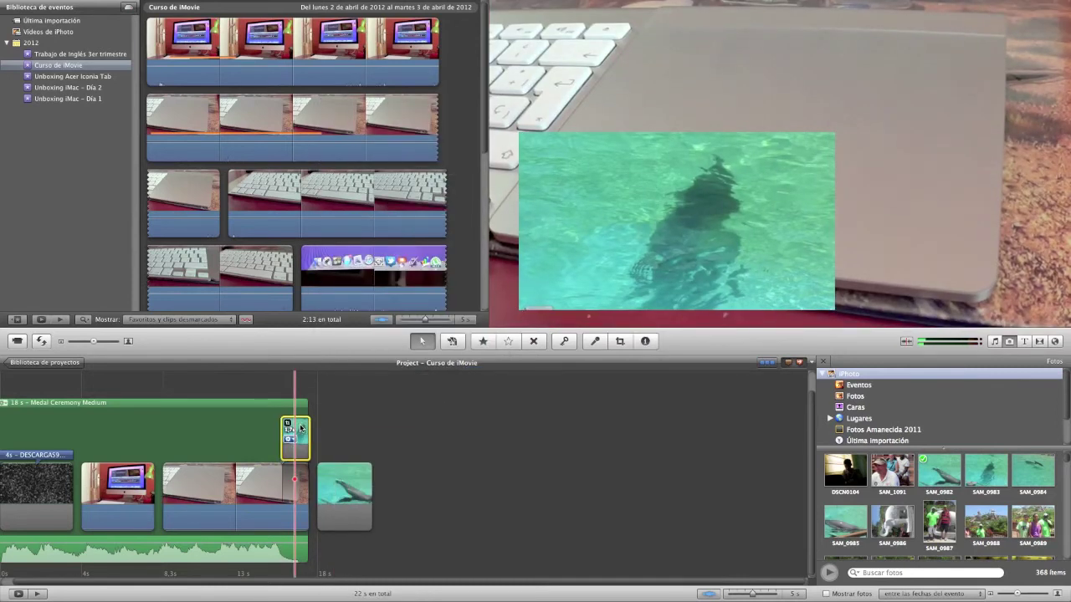
pyautogui.click(449, 116)
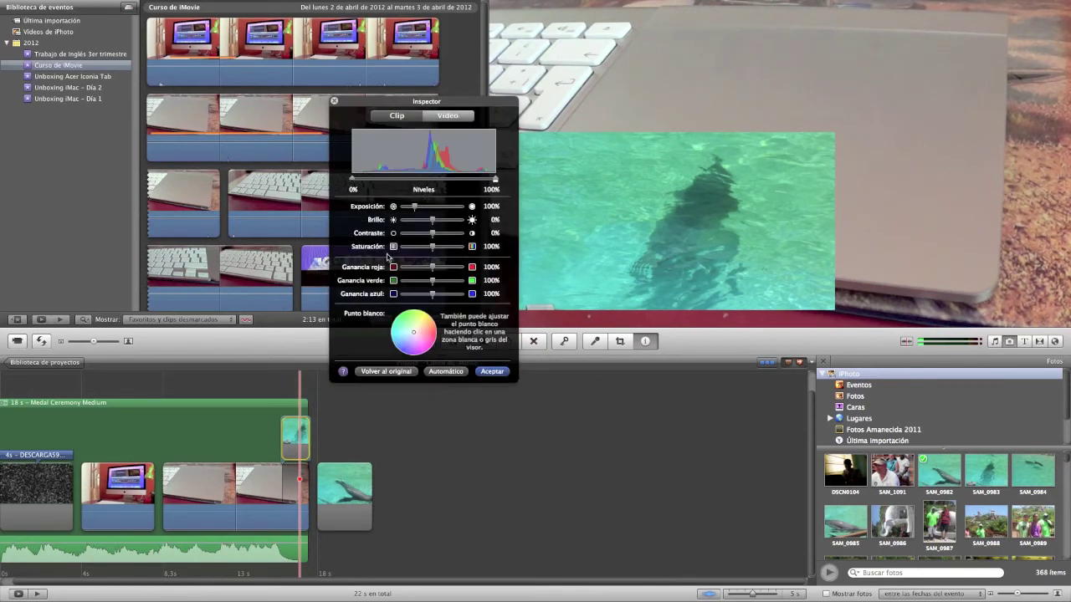
pyautogui.click(434, 375)
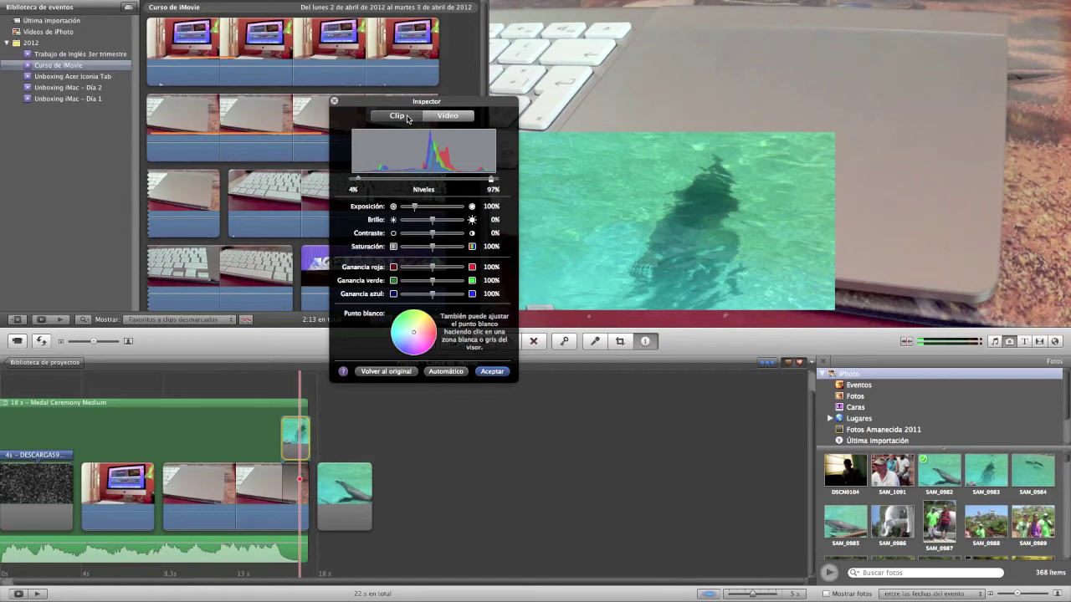
pyautogui.click(406, 117)
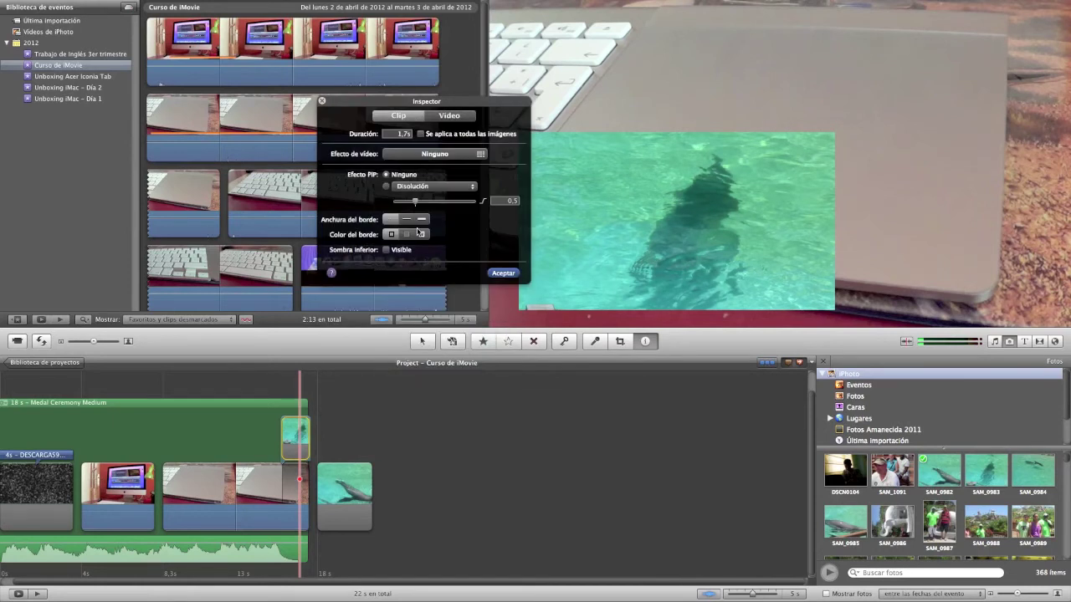
# Step: Try thin and thick black borders on the picture-in-picture photo, and return it to no border with black as the color
pyautogui.click(391, 235)
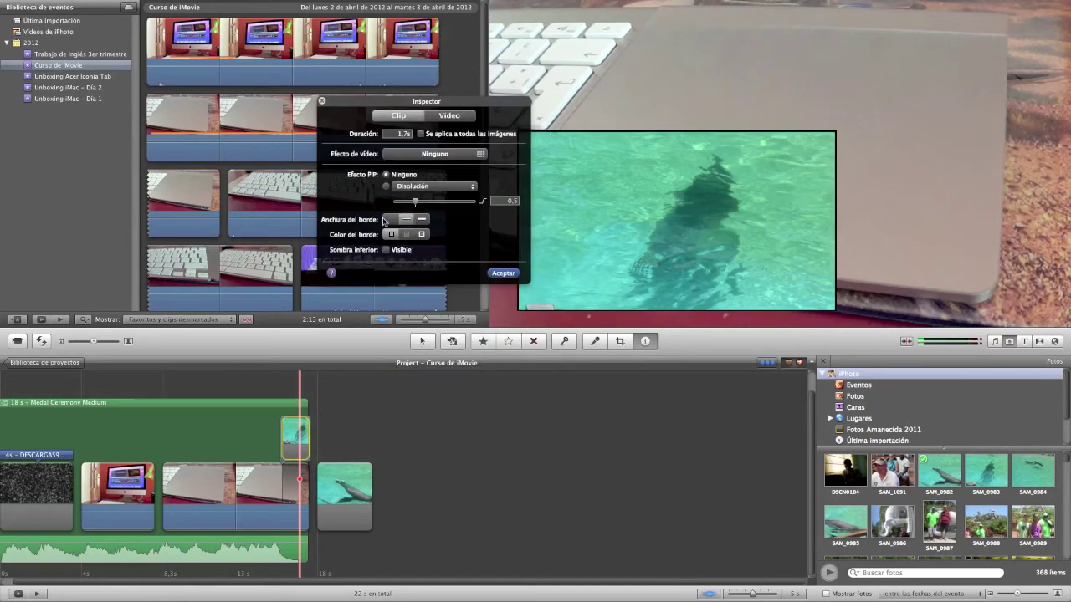
pyautogui.click(422, 219)
pyautogui.click(391, 219)
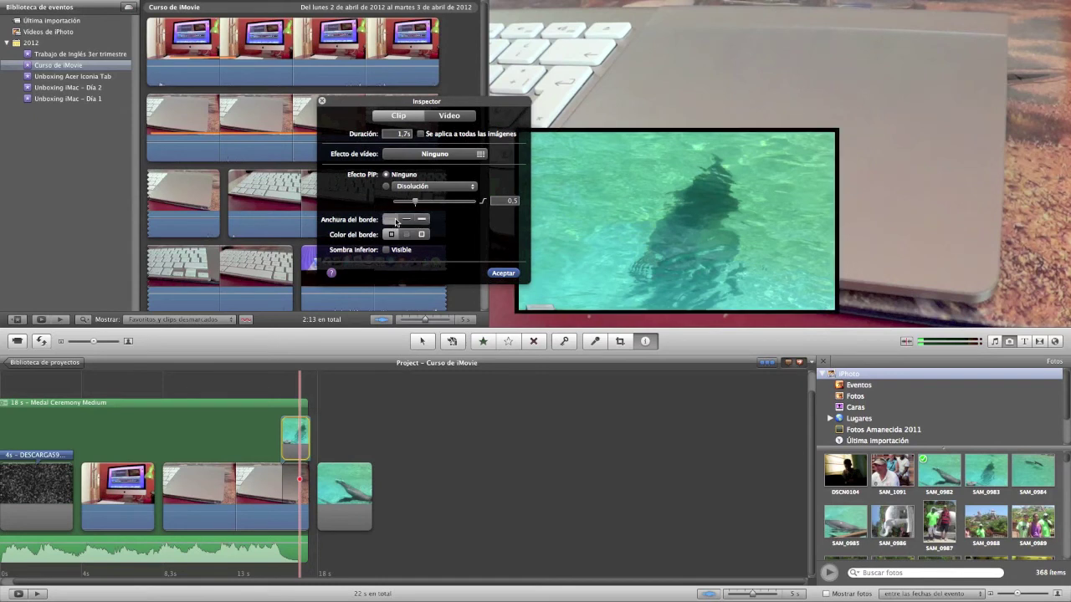
pyautogui.click(422, 235)
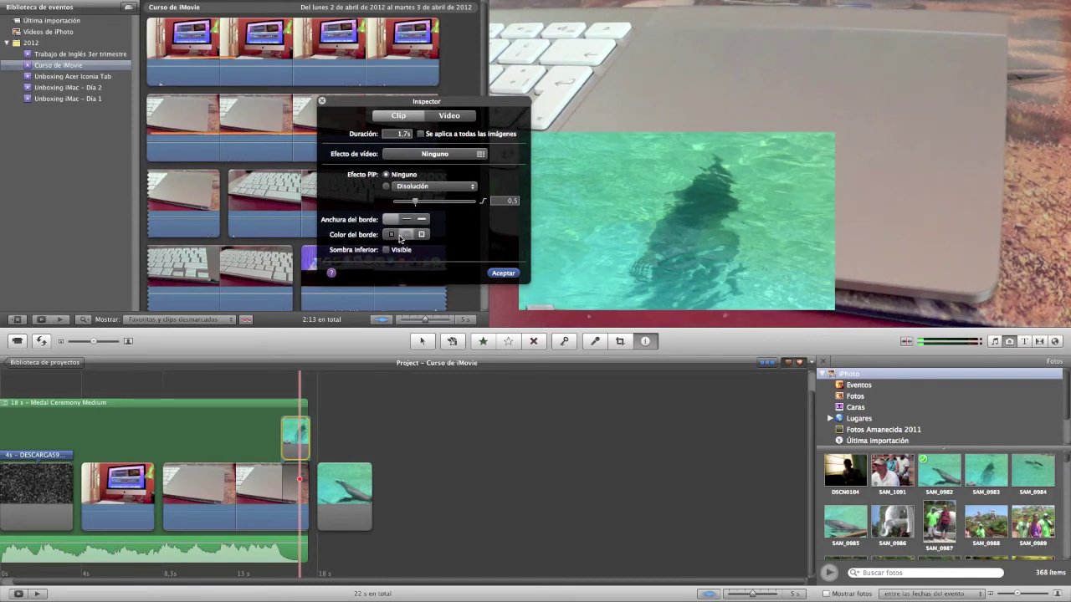
pyautogui.click(391, 235)
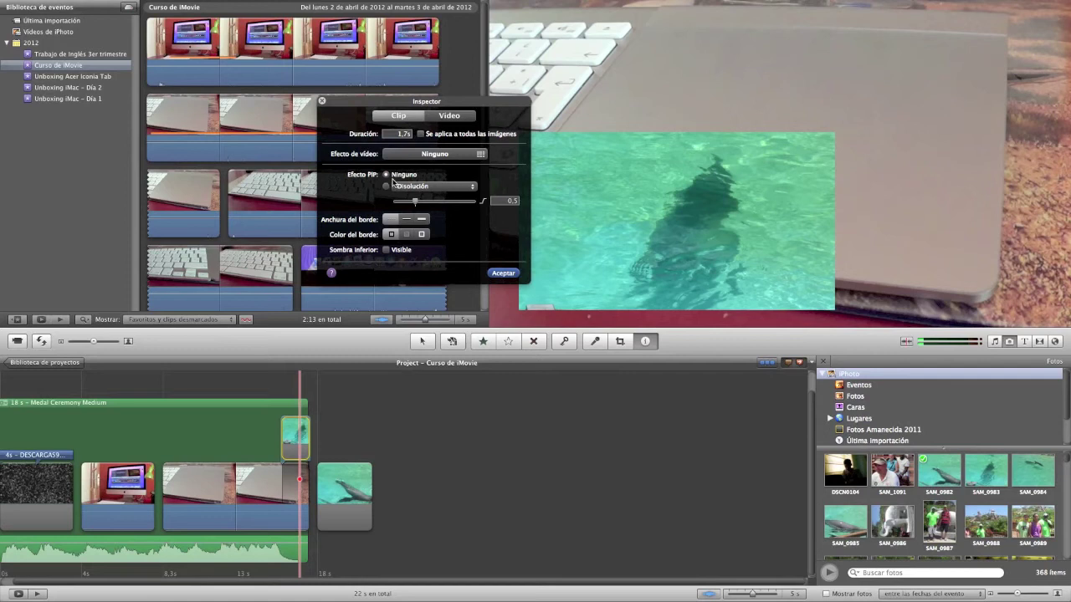
# Step: Give the picture-in-picture photo the Disolución effect and a visible drop shadow, and accept the settings
pyautogui.click(427, 187)
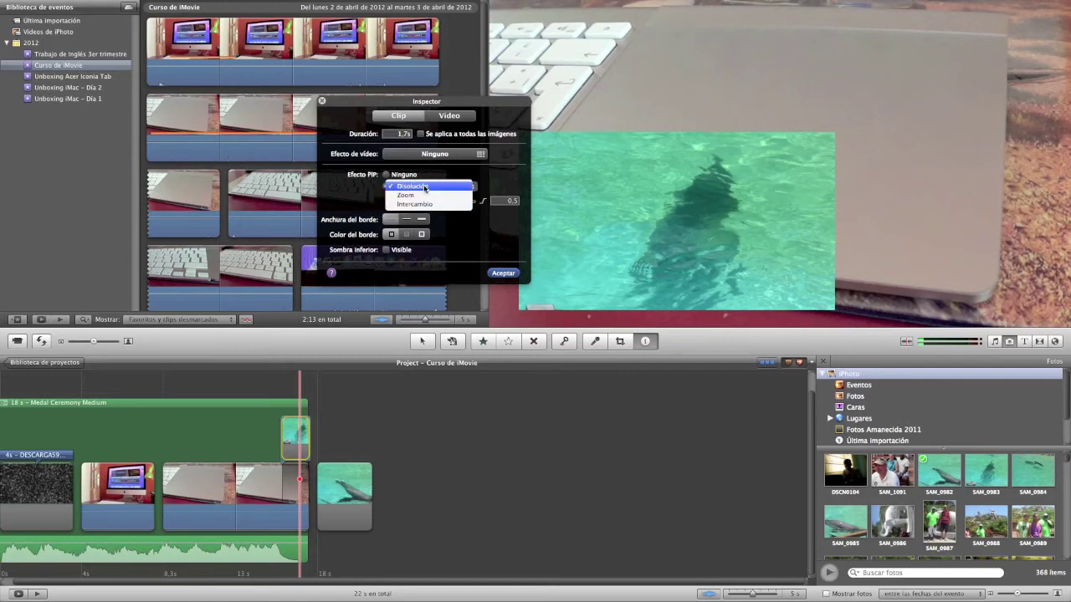
pyautogui.click(425, 188)
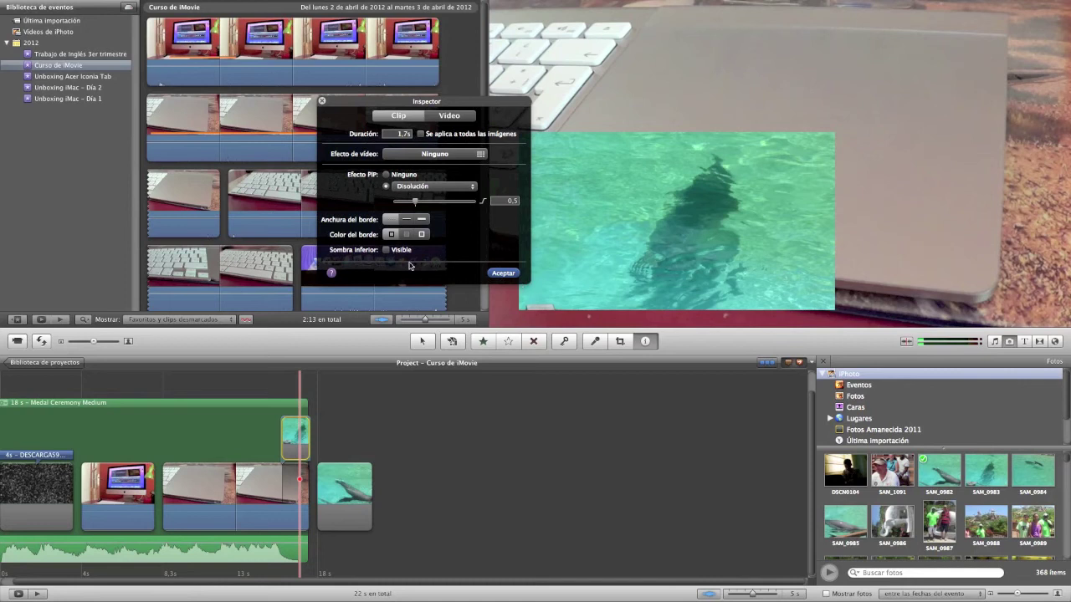
pyautogui.click(386, 250)
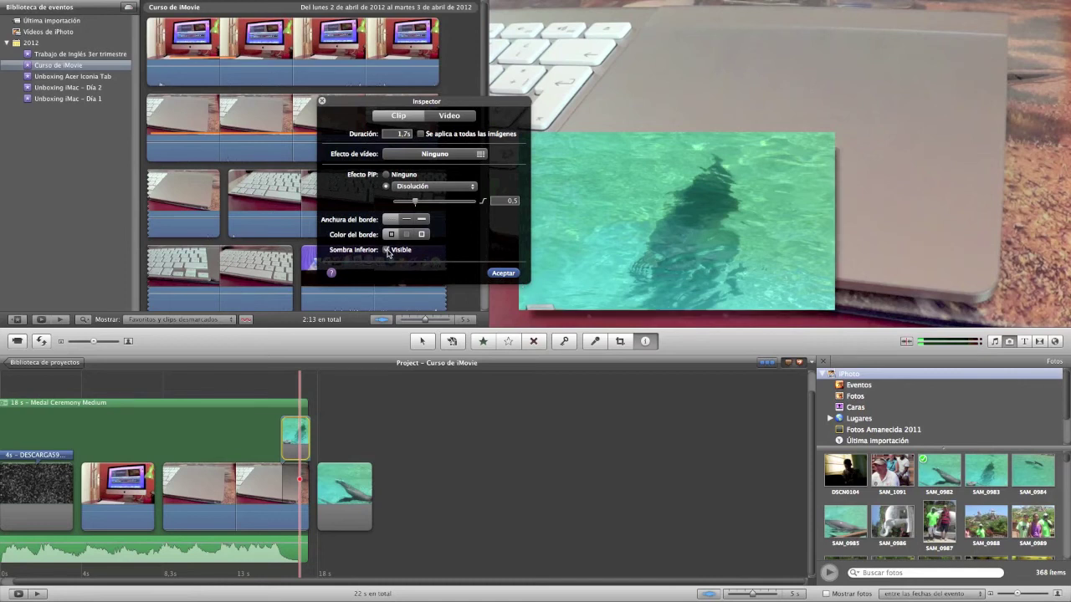
pyautogui.click(504, 273)
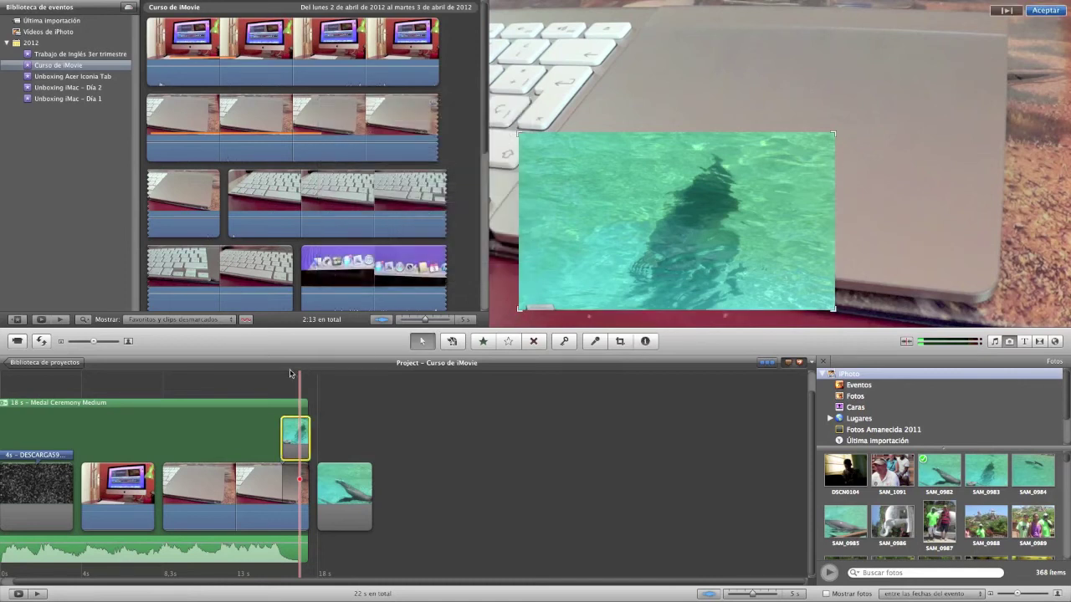
# Step: Preview the project from just before the picture-in-picture photo to check its dissolve
pyautogui.click(261, 427)
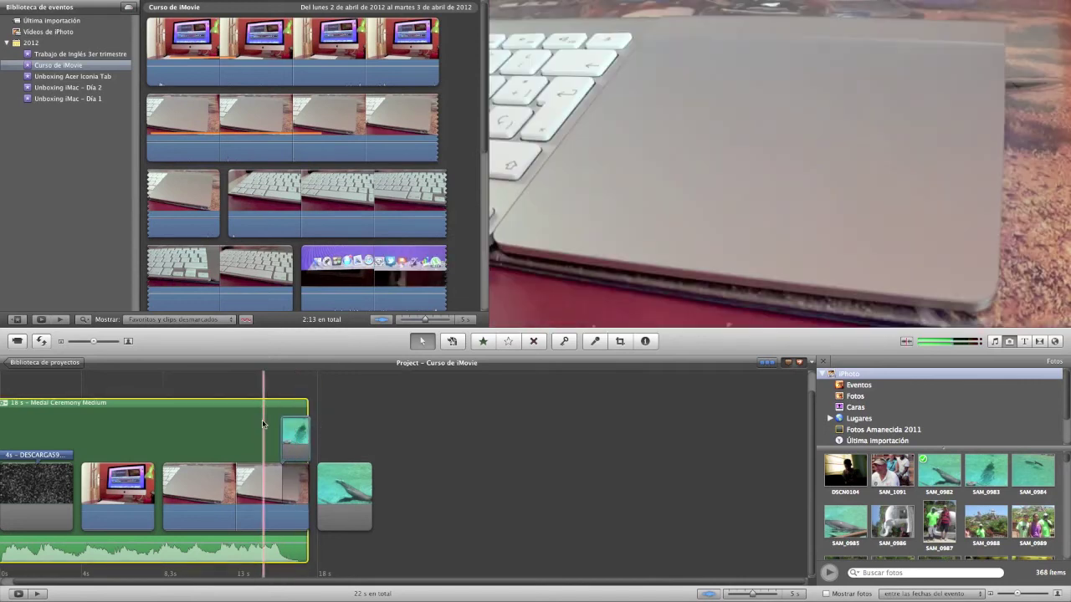
pyautogui.press('space')
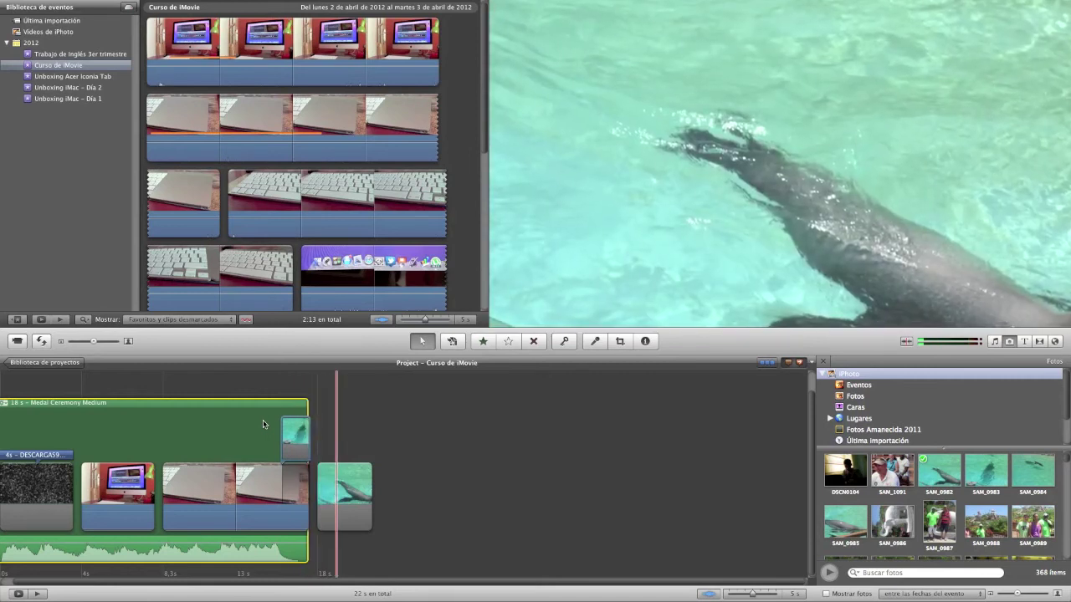
pyautogui.click(279, 426)
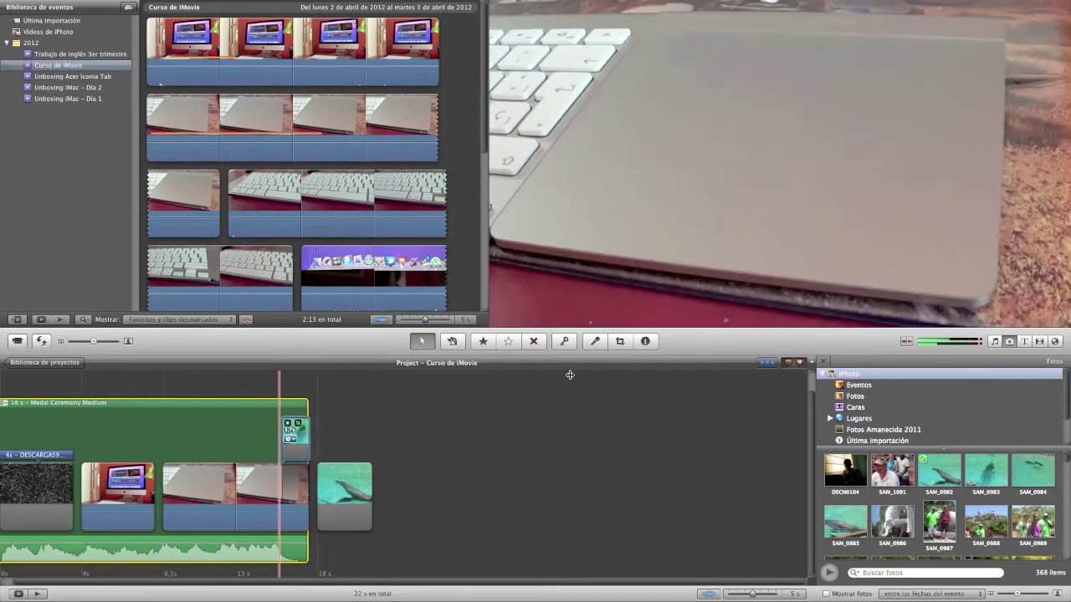
# Step: Show the maps, backgrounds and animatics collection in place of the photos and browse its contents
pyautogui.click(1008, 343)
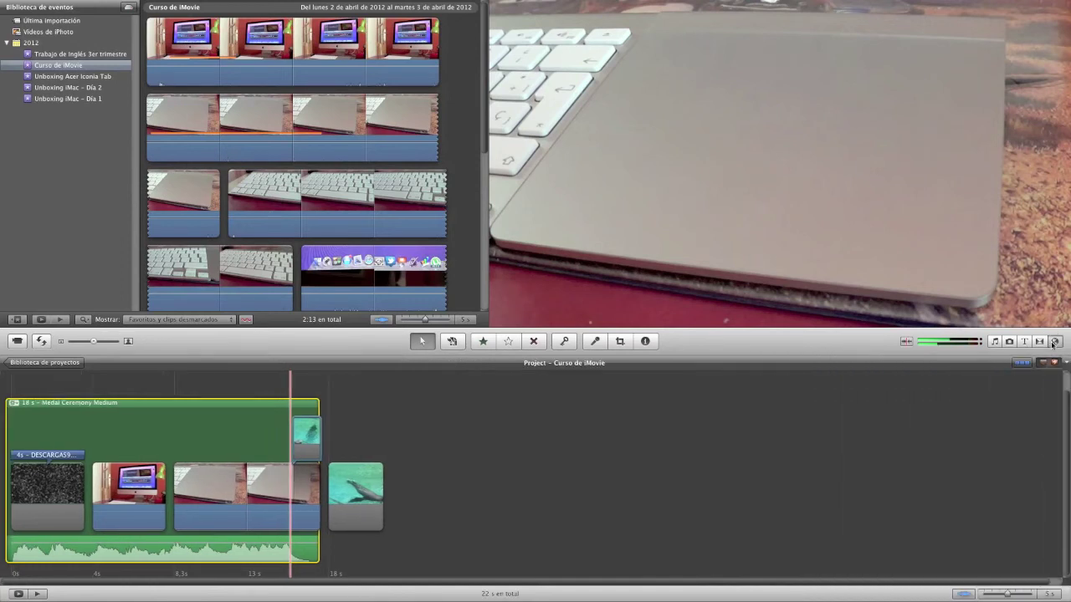
pyautogui.click(1054, 342)
pyautogui.scroll(-5, 923, 497)
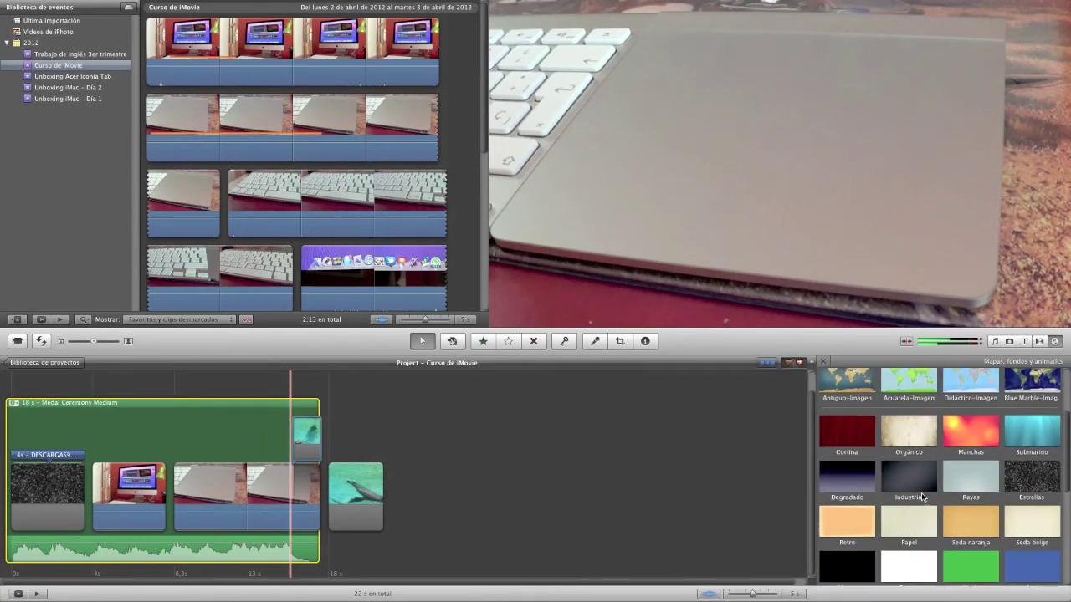
pyautogui.scroll(3, 923, 497)
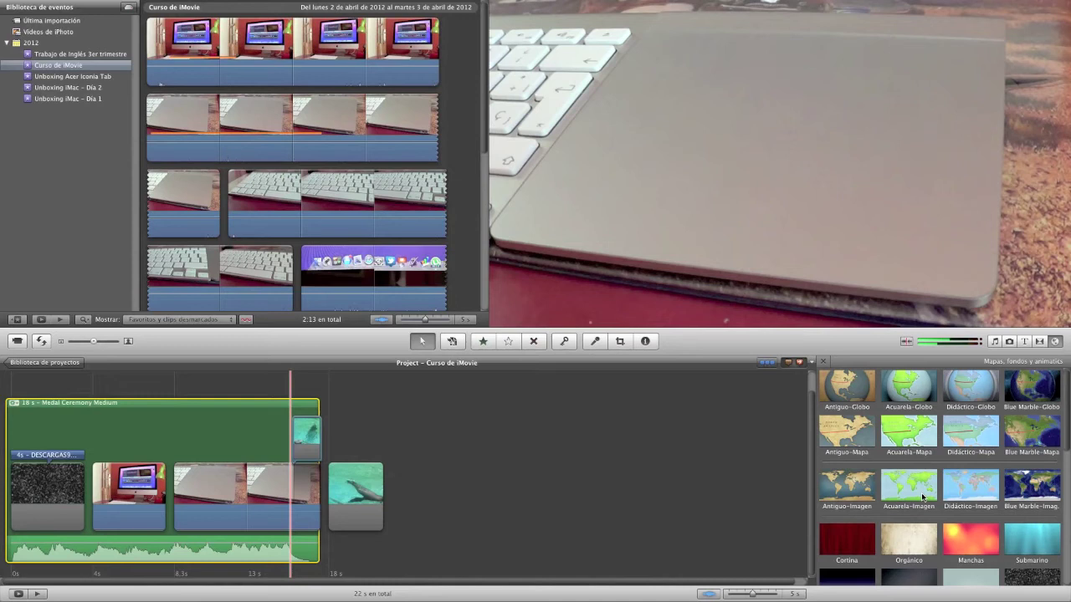
# Step: Try the Blue Marble-Globo map at the start of the project, and delete that map clip
pyautogui.moveTo(1052, 384); pyautogui.dragTo(7, 467)
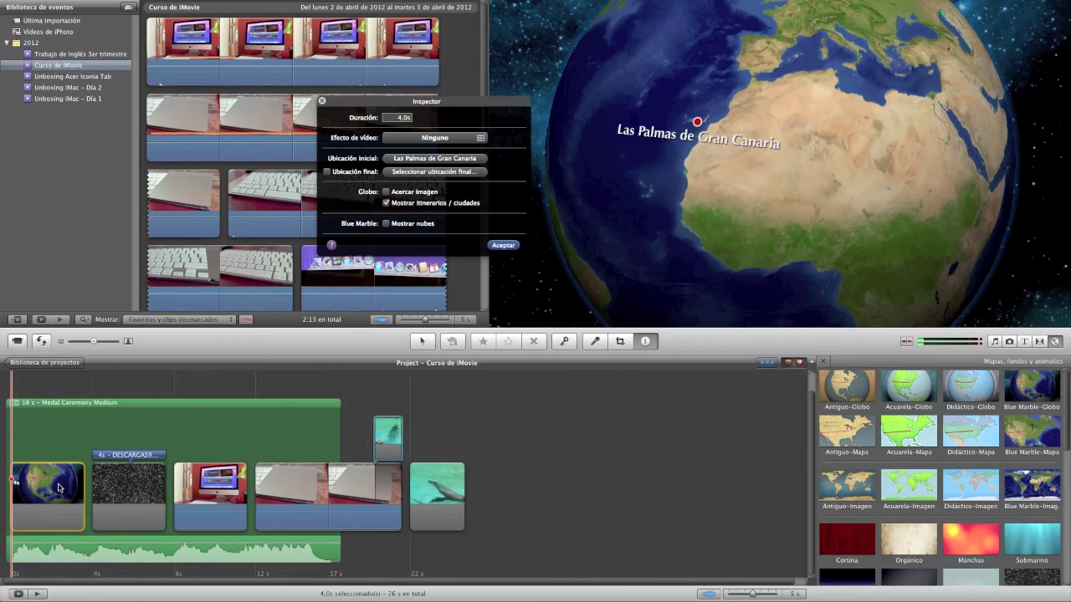
pyautogui.moveTo(265, 329); pyautogui.dragTo(266, 316)
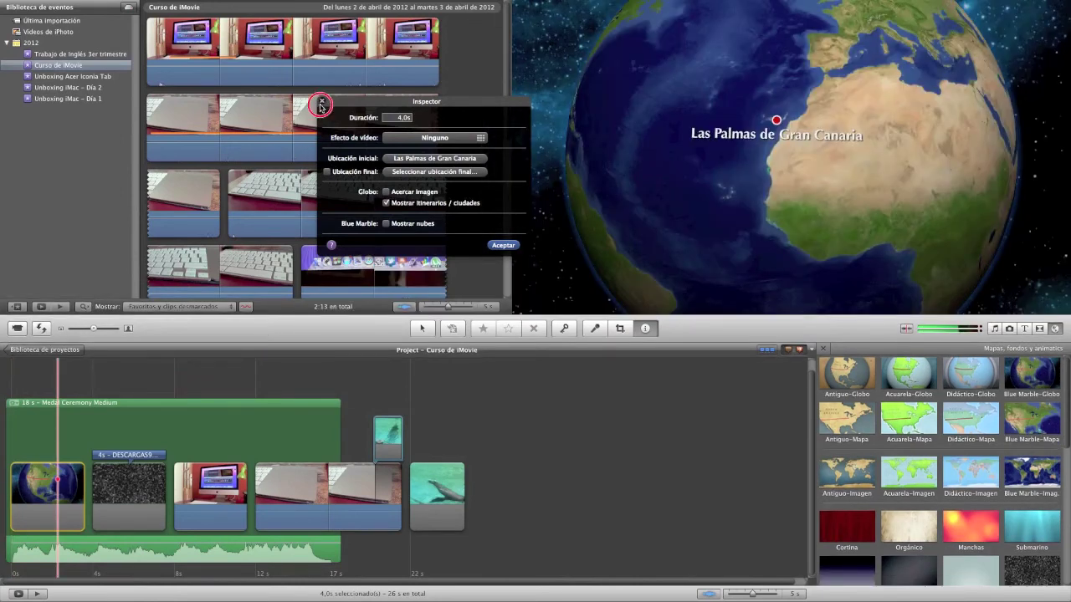
pyautogui.click(321, 104)
pyautogui.moveTo(300, 342); pyautogui.dragTo(299, 368)
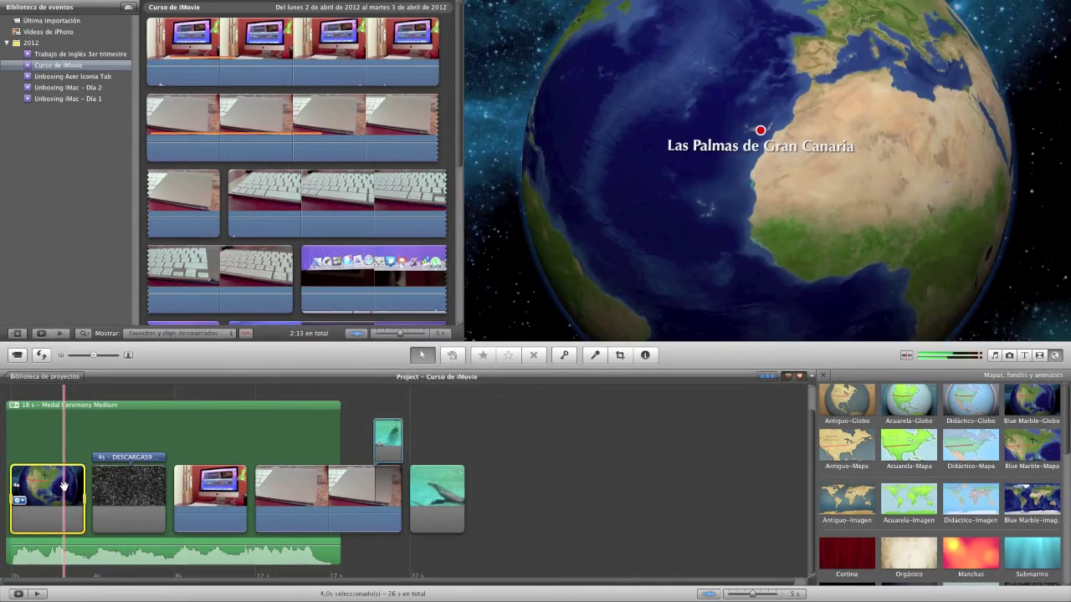
pyautogui.press('Delete')
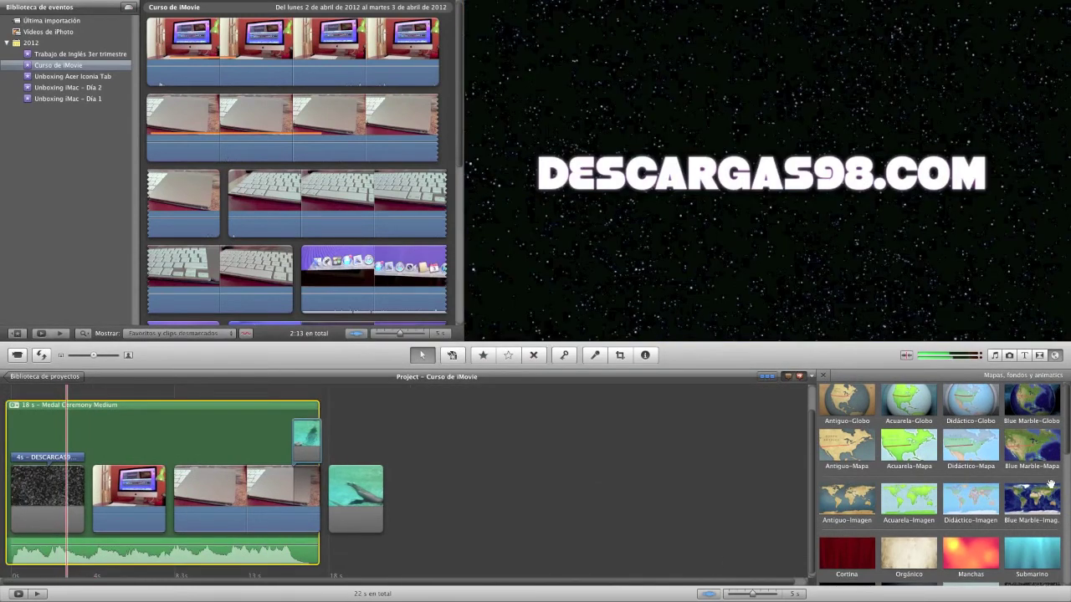
# Step: Add the Blue Marble-Globo map at the end of the project with routes and cities hidden and clouds shown, and accept the settings
pyautogui.moveTo(1031, 403)
pyautogui.mouseDown()
pyautogui.moveTo(490, 555)
pyautogui.moveTo(427, 508)
pyautogui.mouseUp()
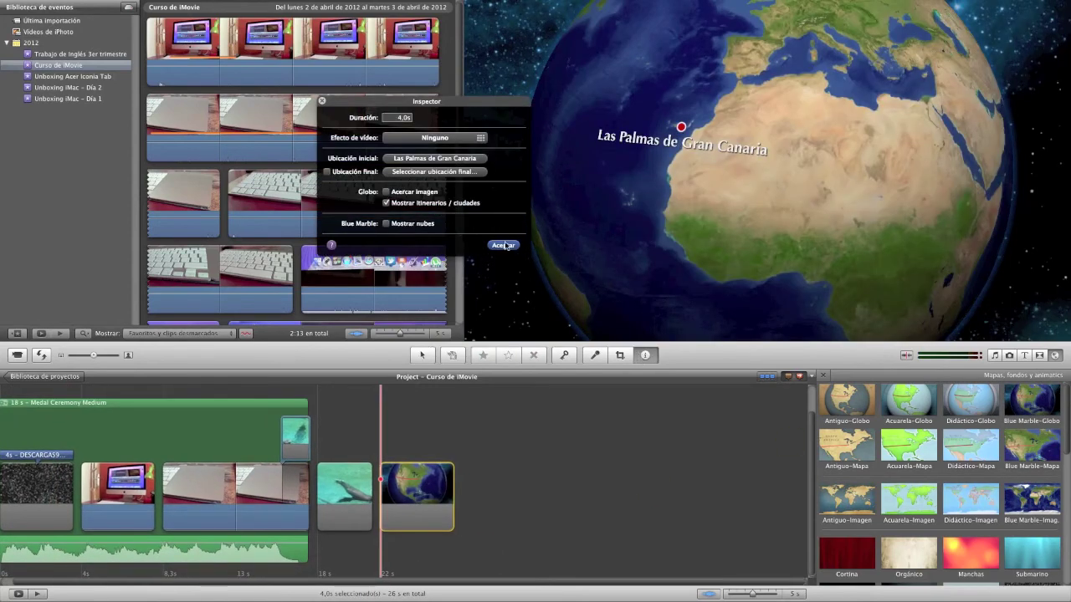
pyautogui.click(425, 205)
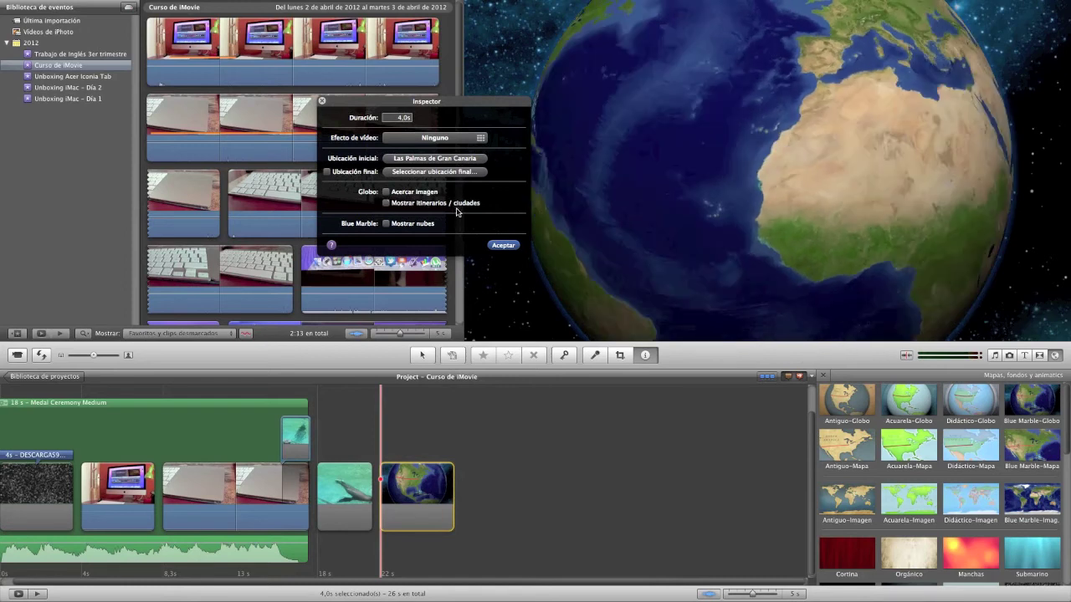
pyautogui.click(445, 204)
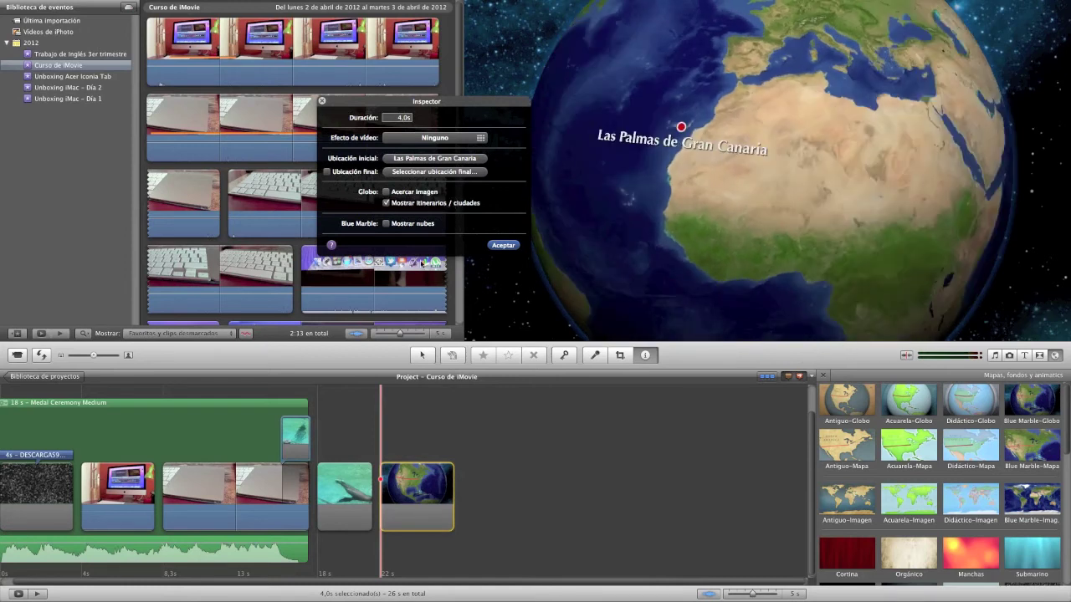
pyautogui.click(391, 205)
pyautogui.click(386, 193)
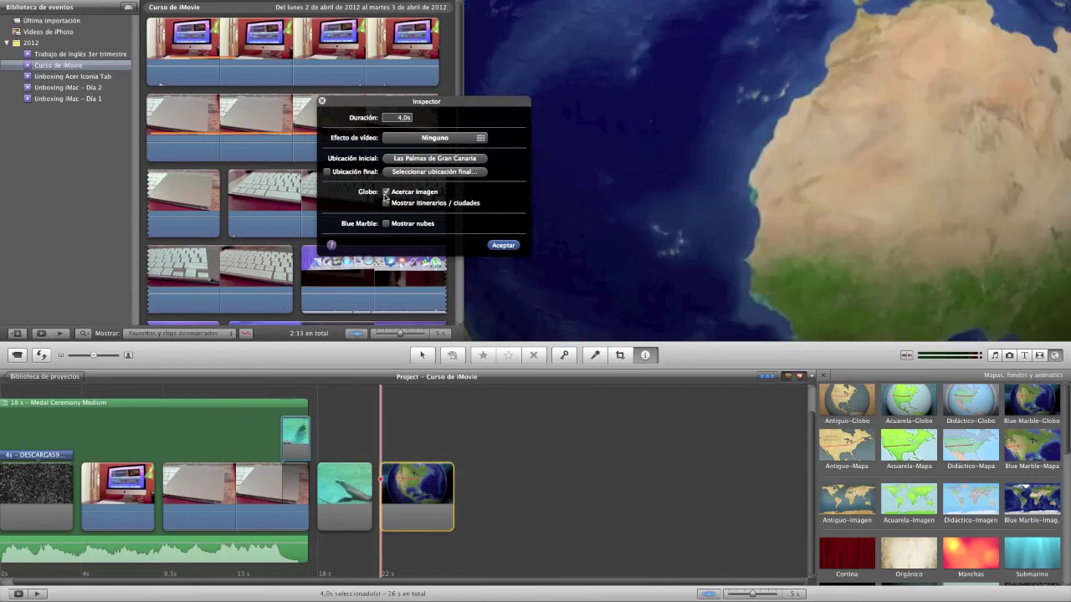
pyautogui.click(385, 194)
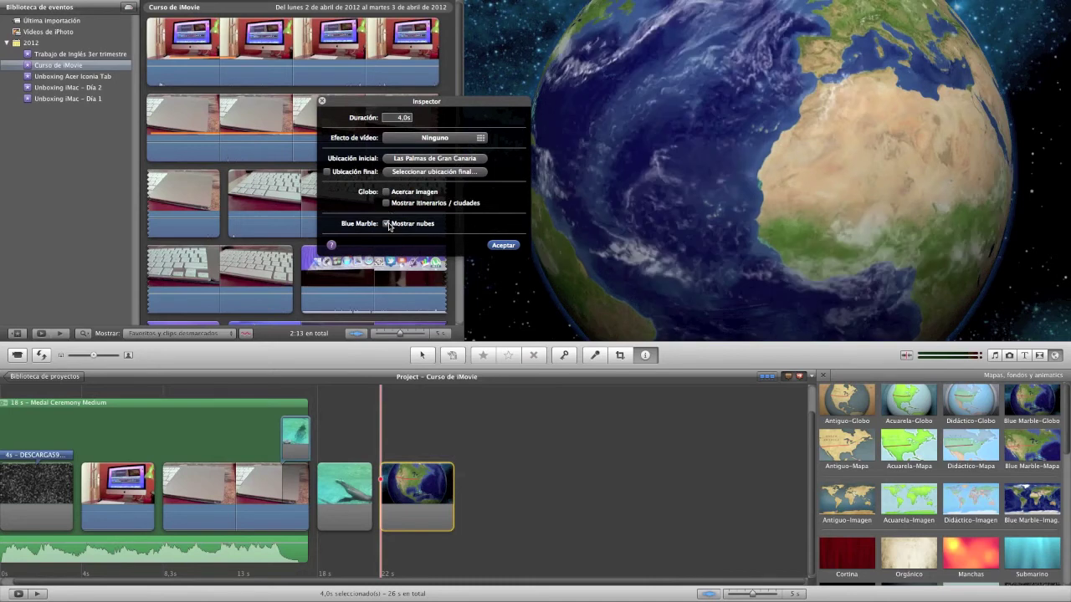
pyautogui.click(502, 244)
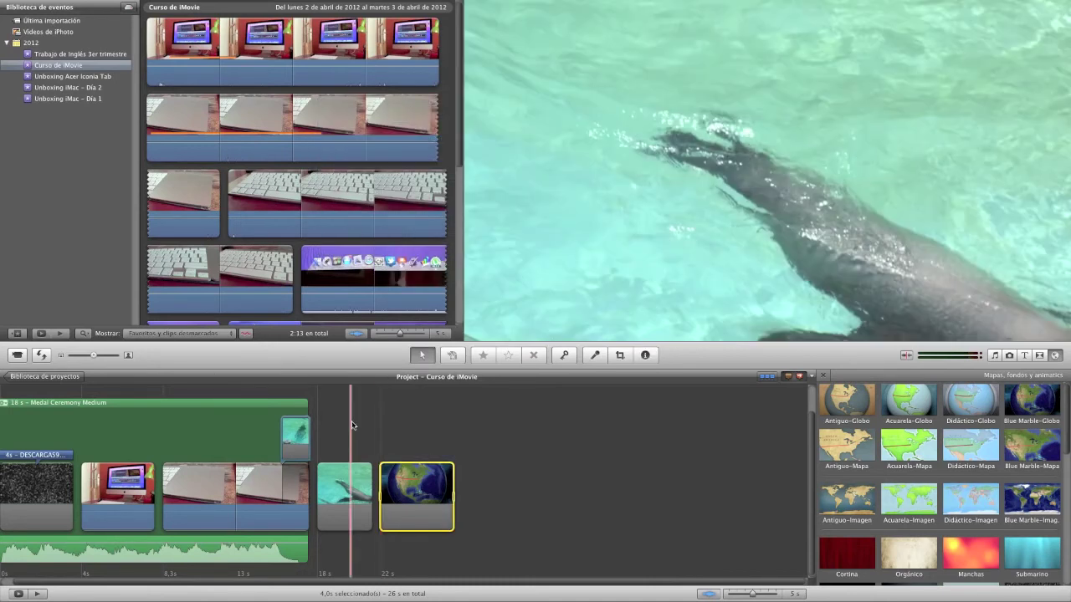
# Step: Preview the project from the dolphin photo through the animated globe clip
pyautogui.click(351, 428)
pyautogui.press('space')
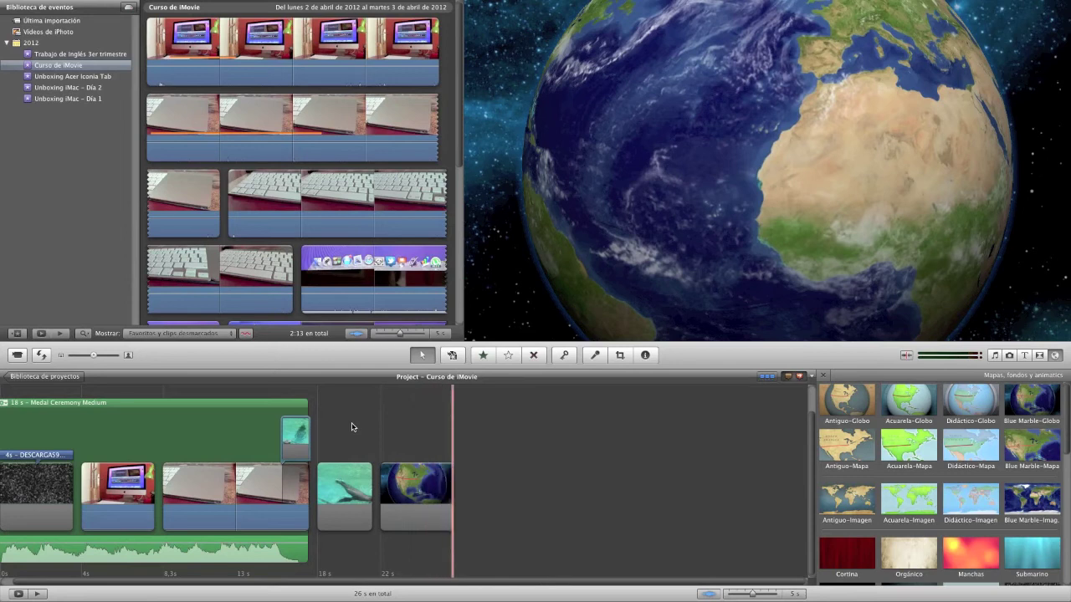
pyautogui.scroll(-5, 967, 468)
pyautogui.scroll(5, 962, 473)
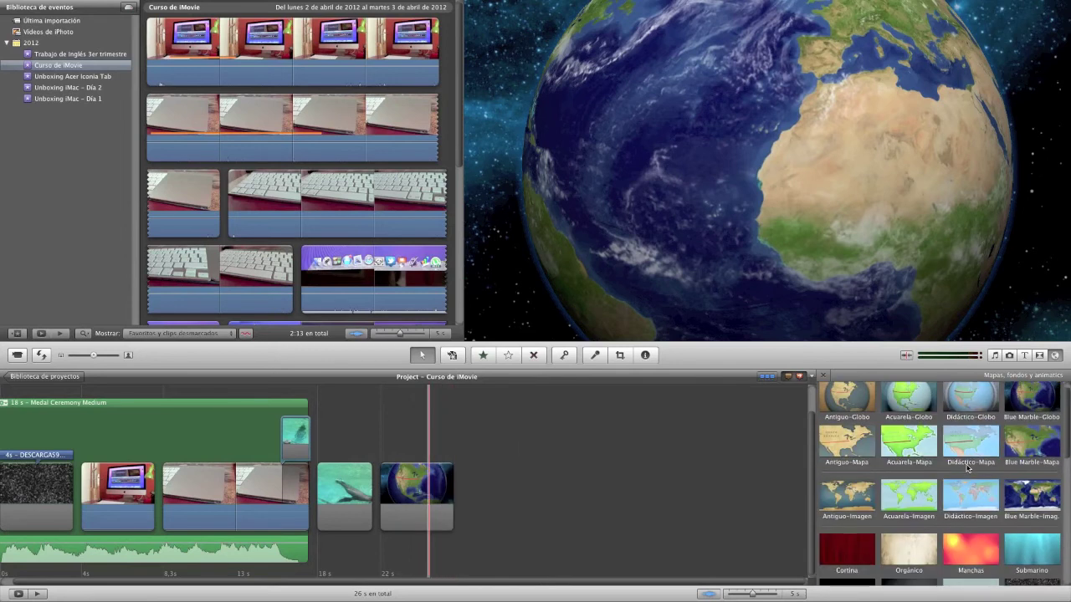
# Step: Append the male Primer plano animatic after the globe map clip
pyautogui.scroll(-5, 1008, 491)
pyautogui.scroll(-3, 1008, 491)
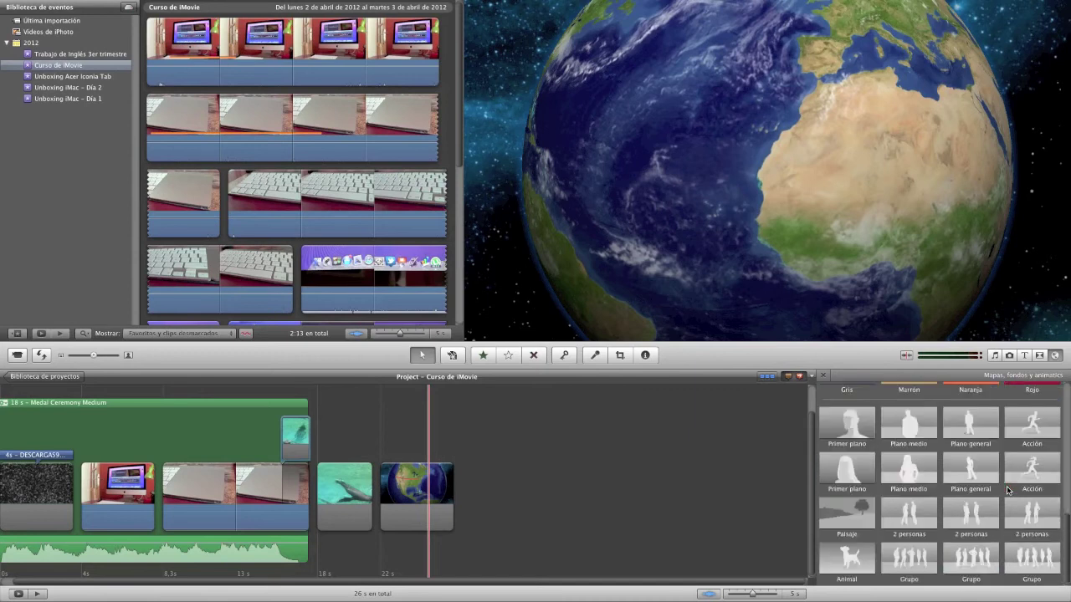
pyautogui.scroll(1, 1007, 490)
pyautogui.moveTo(834, 465); pyautogui.dragTo(474, 488)
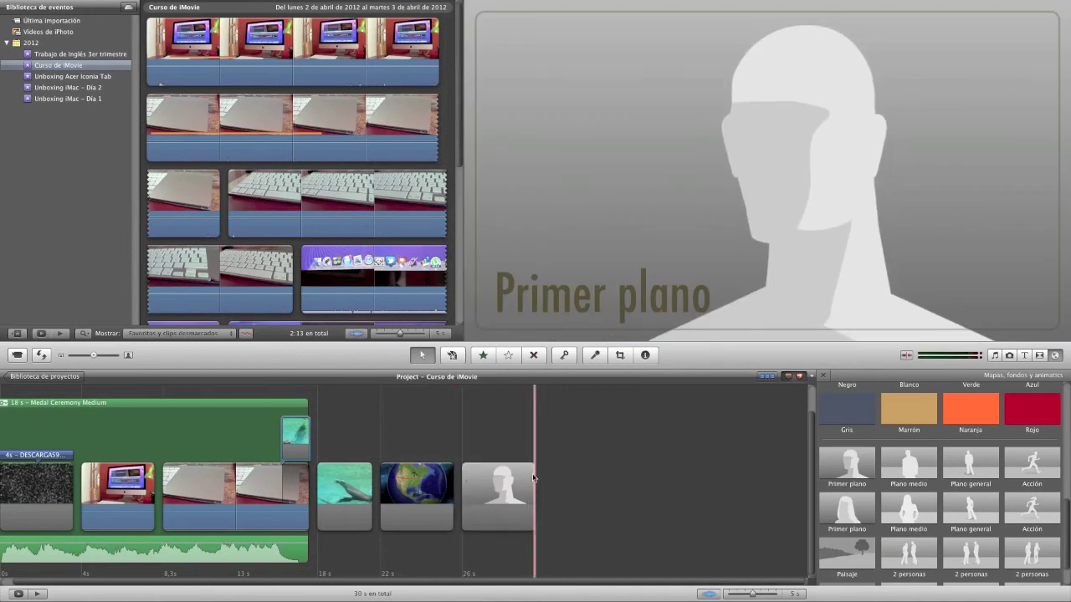
# Step: Append the Marrón, Estrellas and Degradado backgrounds after the Primer plano clip
pyautogui.scroll(1, 896, 453)
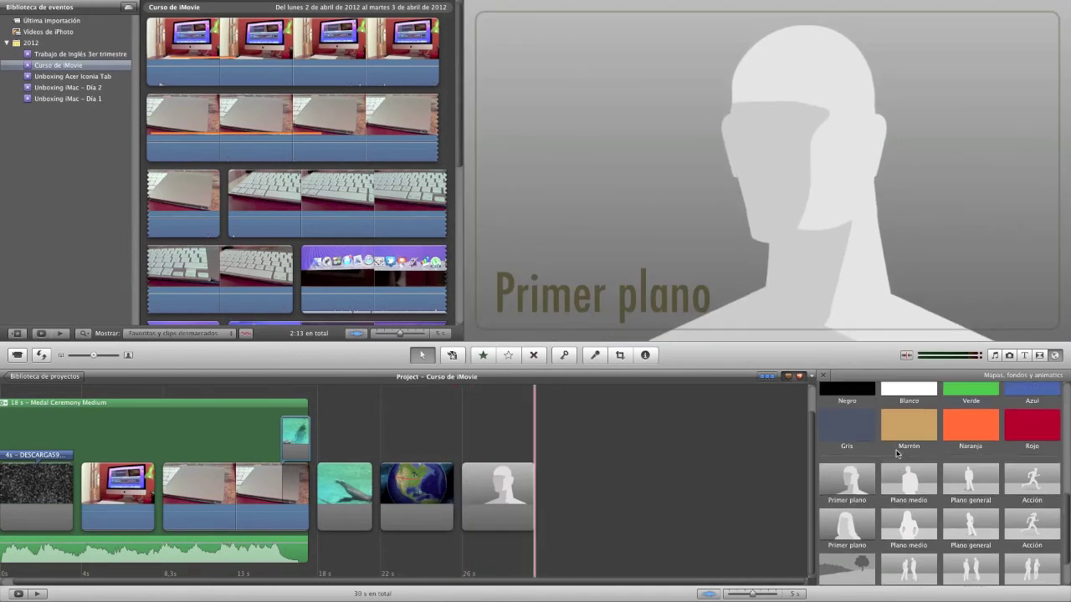
pyautogui.scroll(1, 897, 454)
pyautogui.moveTo(904, 465); pyautogui.dragTo(658, 471)
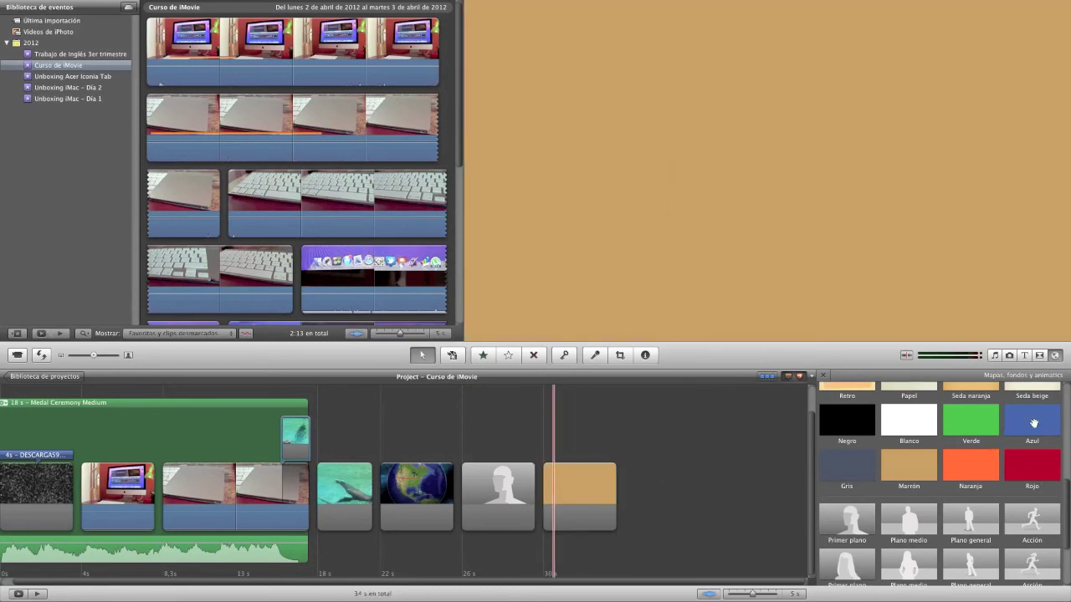
pyautogui.scroll(1, 1034, 424)
pyautogui.moveTo(1036, 413); pyautogui.dragTo(755, 495)
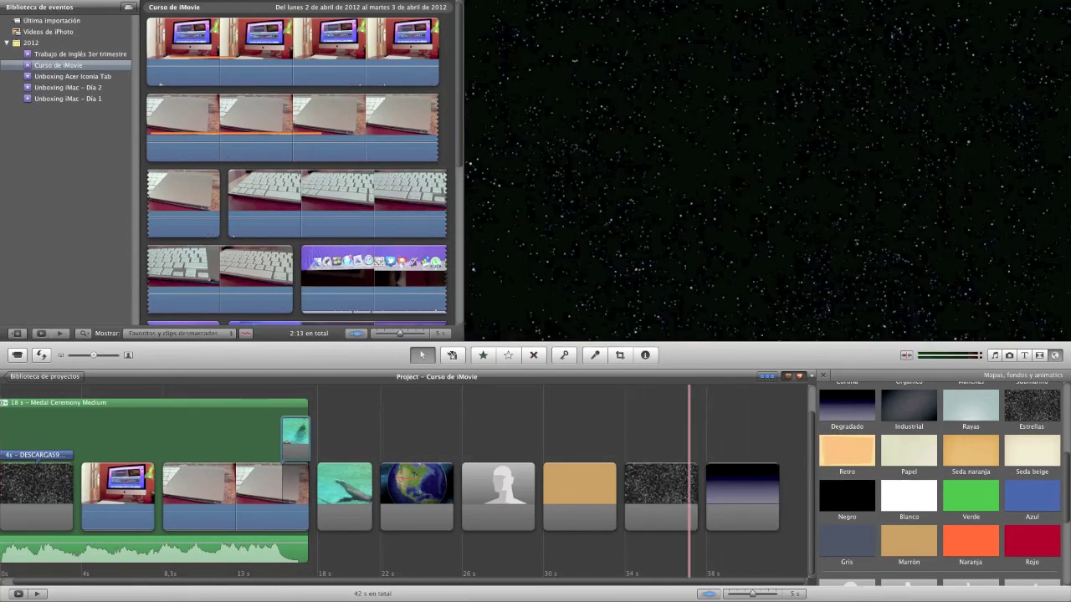
# Step: Look through the titles collection and the music and sound effects library
pyautogui.click(1025, 355)
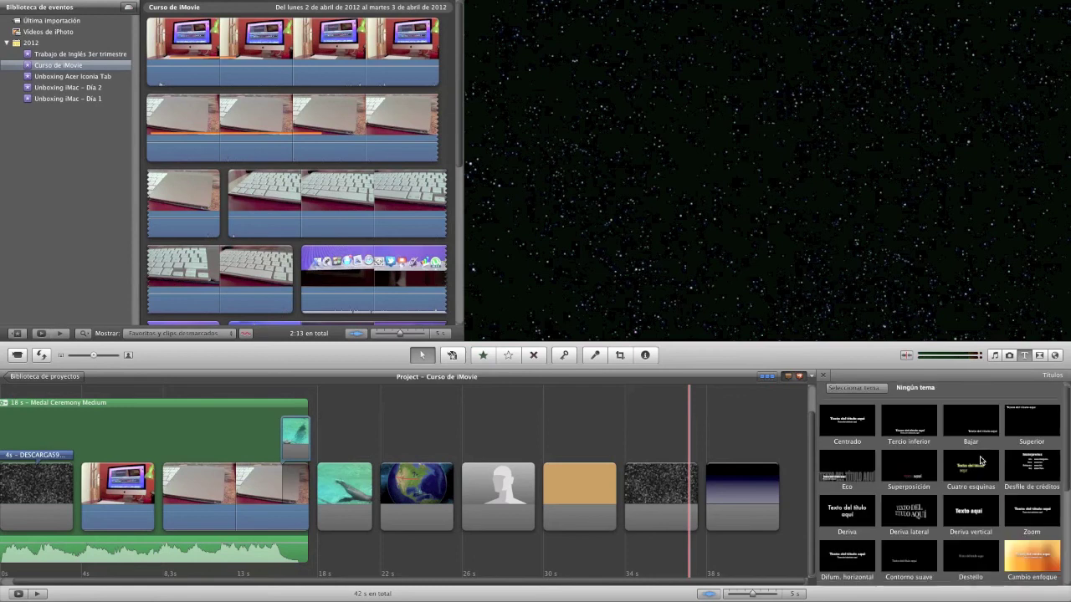
pyautogui.scroll(4, 982, 460)
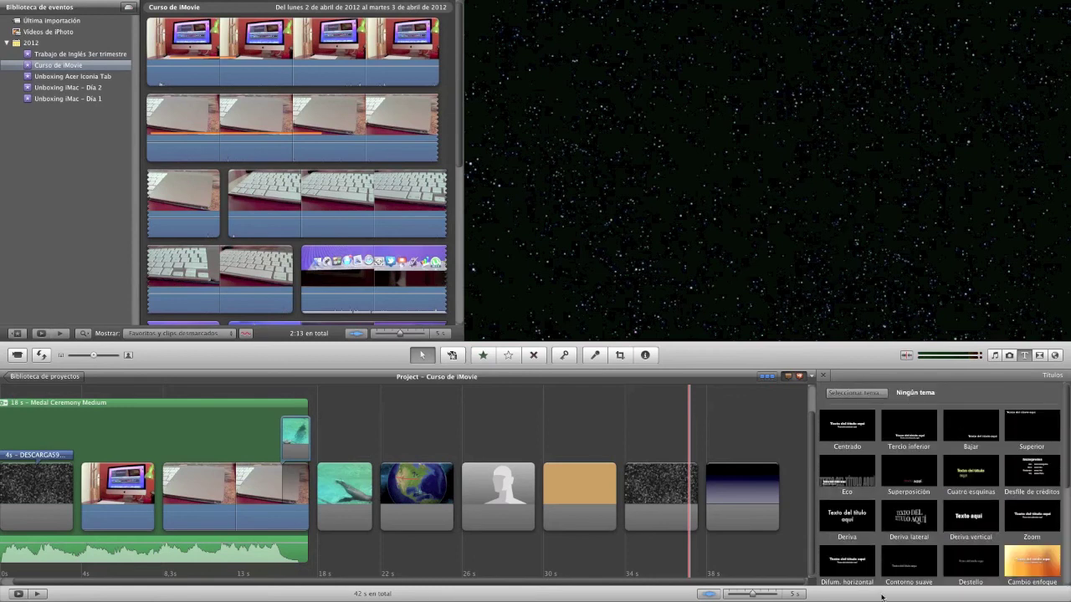
pyautogui.press('super+1')
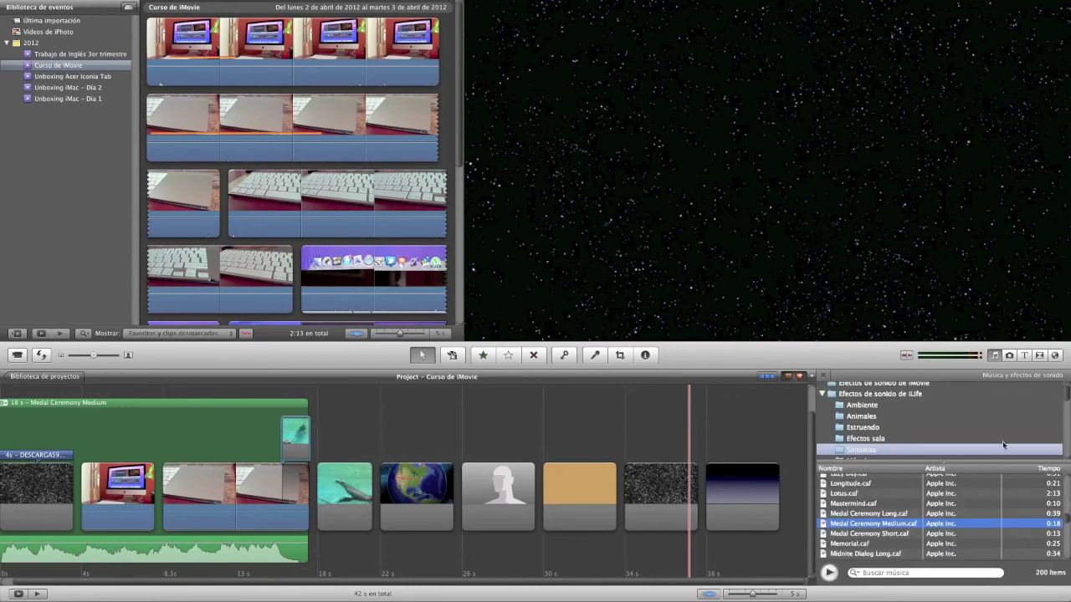
# Step: Add the SAM_0985 photo from the photo library as a picture-in-picture over the starry background clip near the end
pyautogui.click(1009, 355)
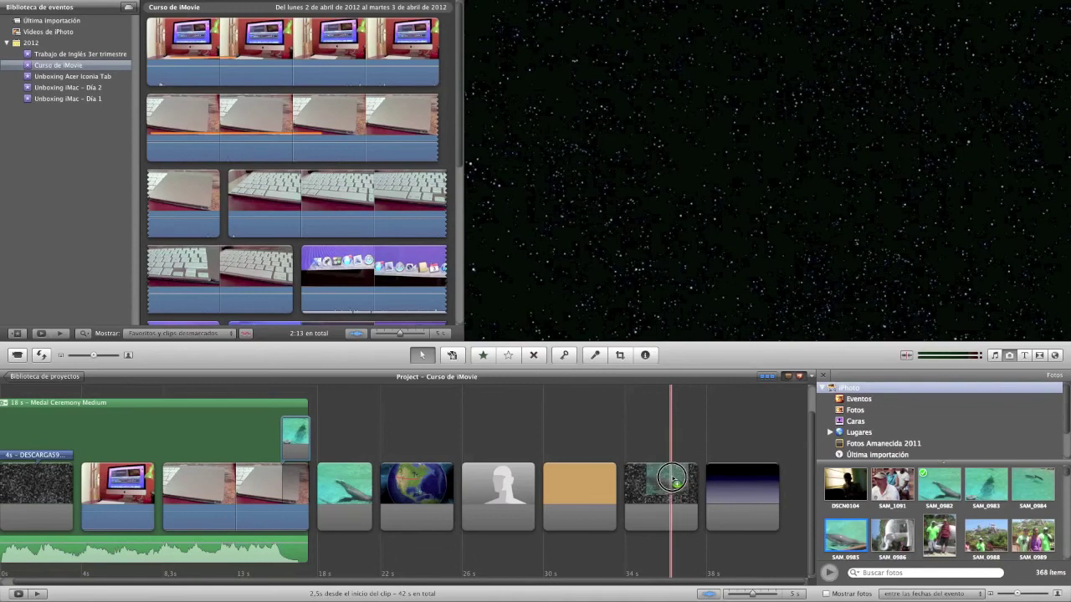
pyautogui.moveTo(661, 482); pyautogui.dragTo(661, 483)
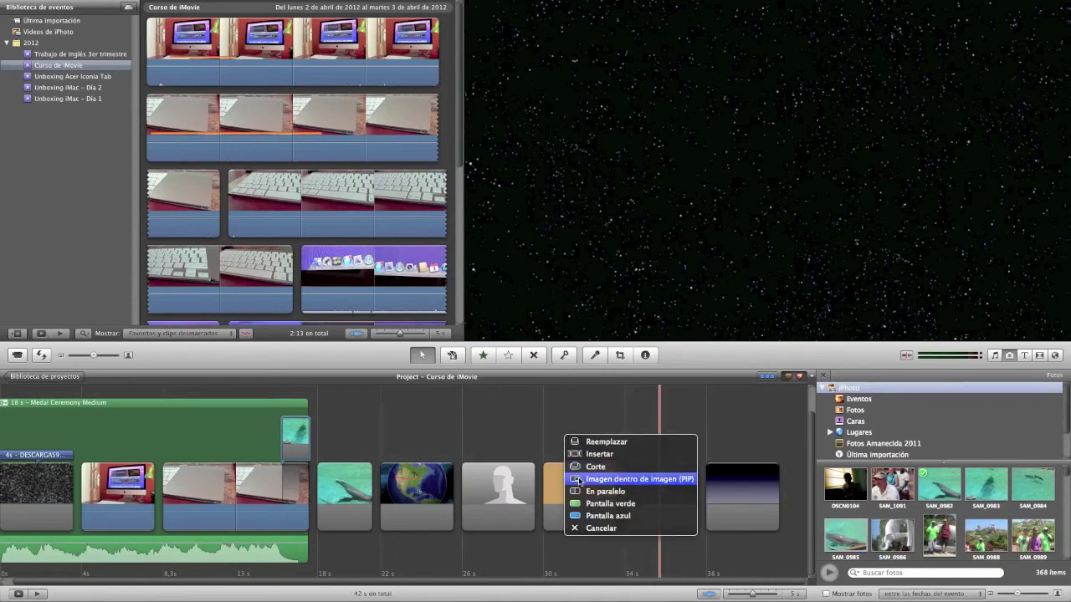
pyautogui.click(658, 479)
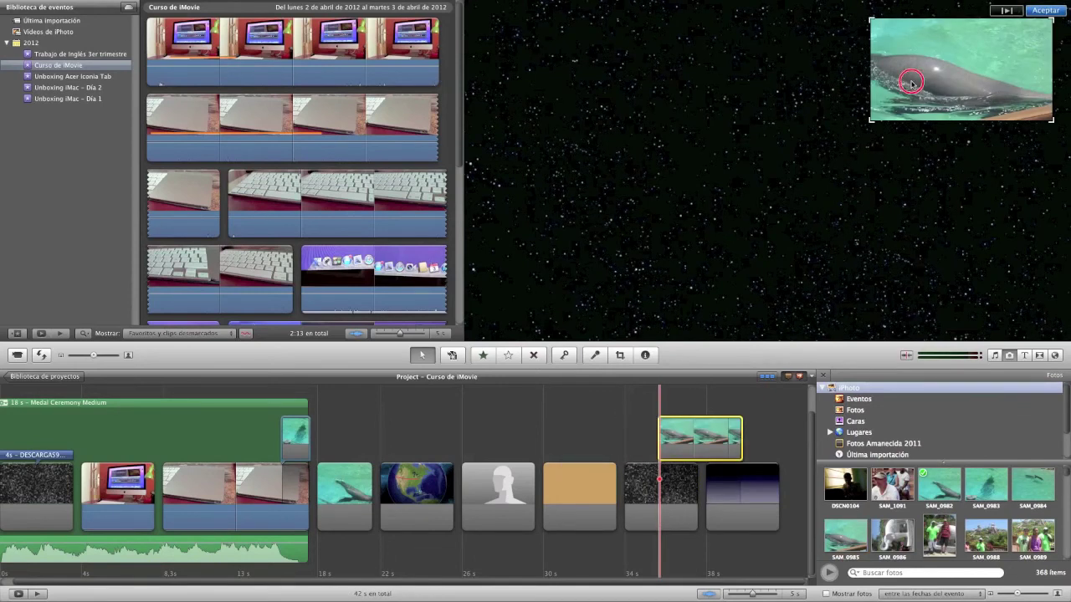
# Step: Enlarge the new picture-in-picture photo to most of the frame, centre it, and accept the placement
pyautogui.moveTo(1009, 99); pyautogui.dragTo(685, 117)
pyautogui.moveTo(736, 155); pyautogui.dragTo(982, 291)
pyautogui.moveTo(807, 206)
pyautogui.mouseDown()
pyautogui.moveTo(774, 206)
pyautogui.moveTo(813, 207)
pyautogui.moveTo(798, 205)
pyautogui.mouseUp()
pyautogui.click(1045, 10)
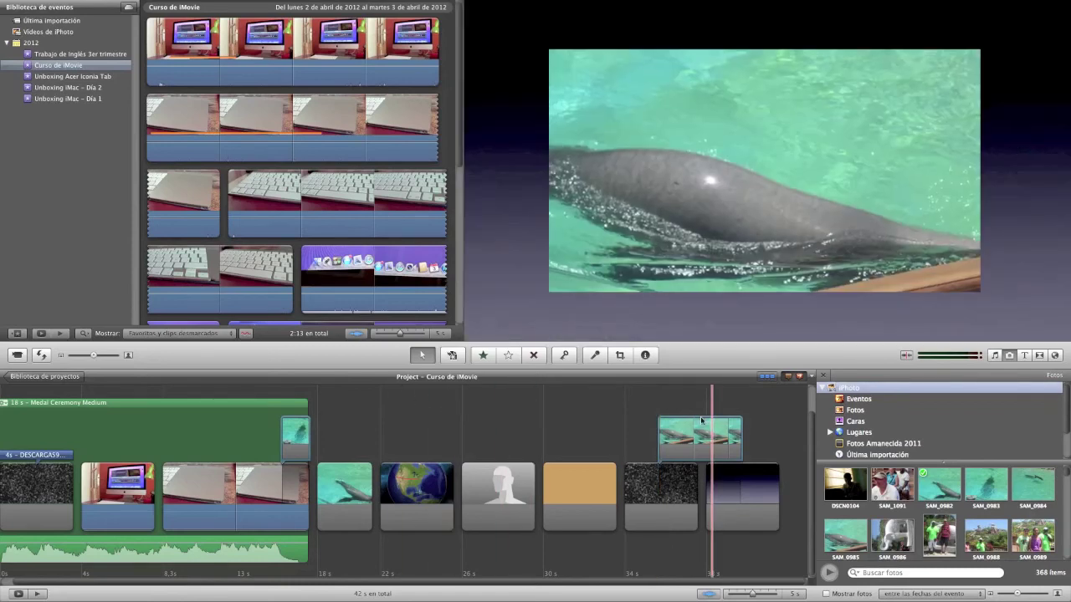
# Step: Preview the project from just before the new picture-in-picture photo, and hide the photo browser
pyautogui.press('space')
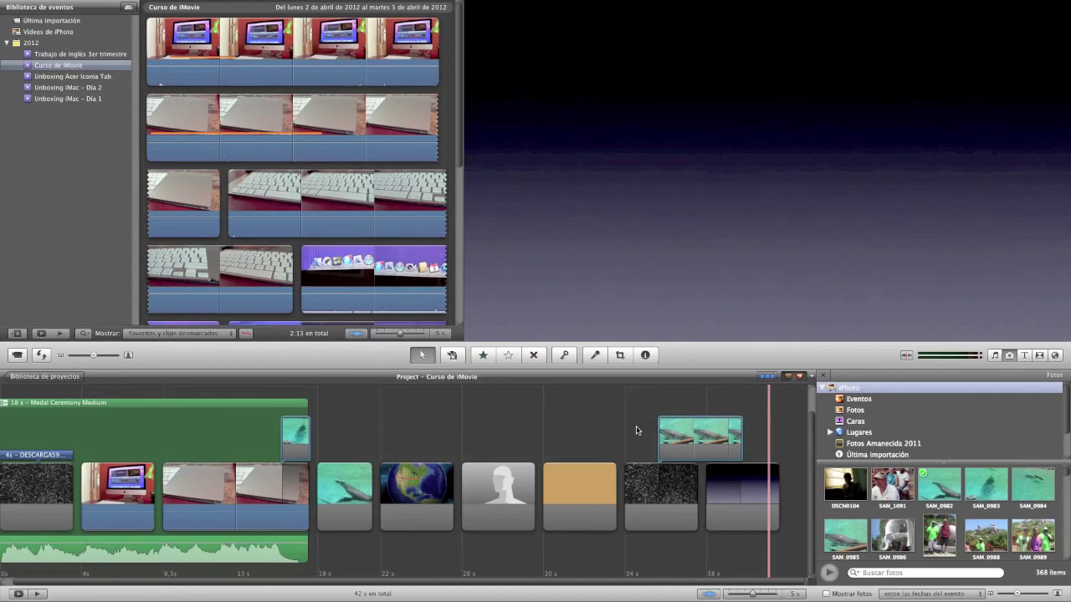
pyautogui.click(647, 430)
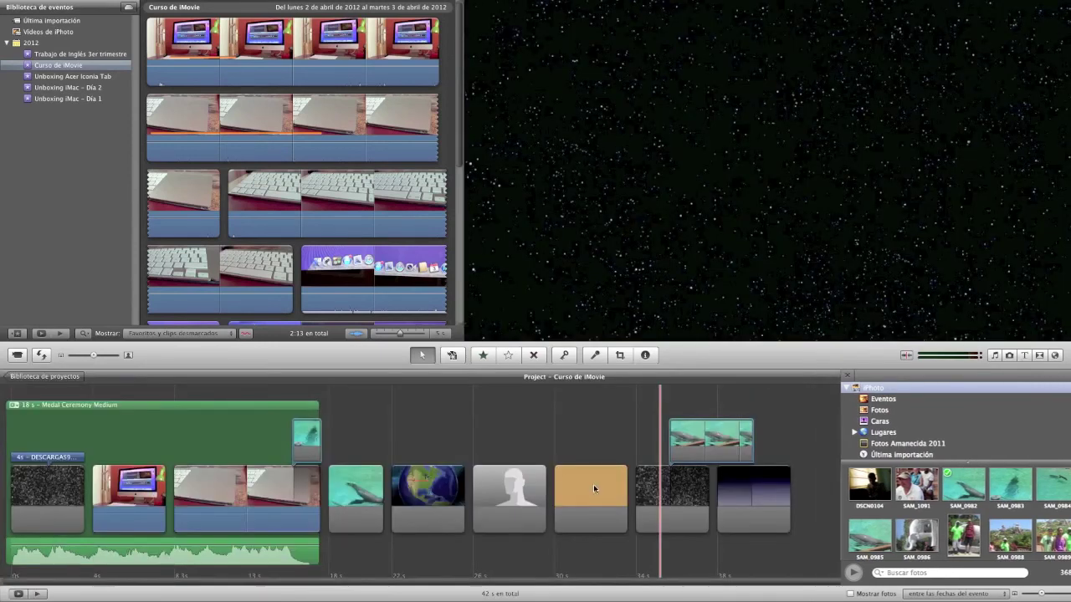
pyautogui.press('super+2')
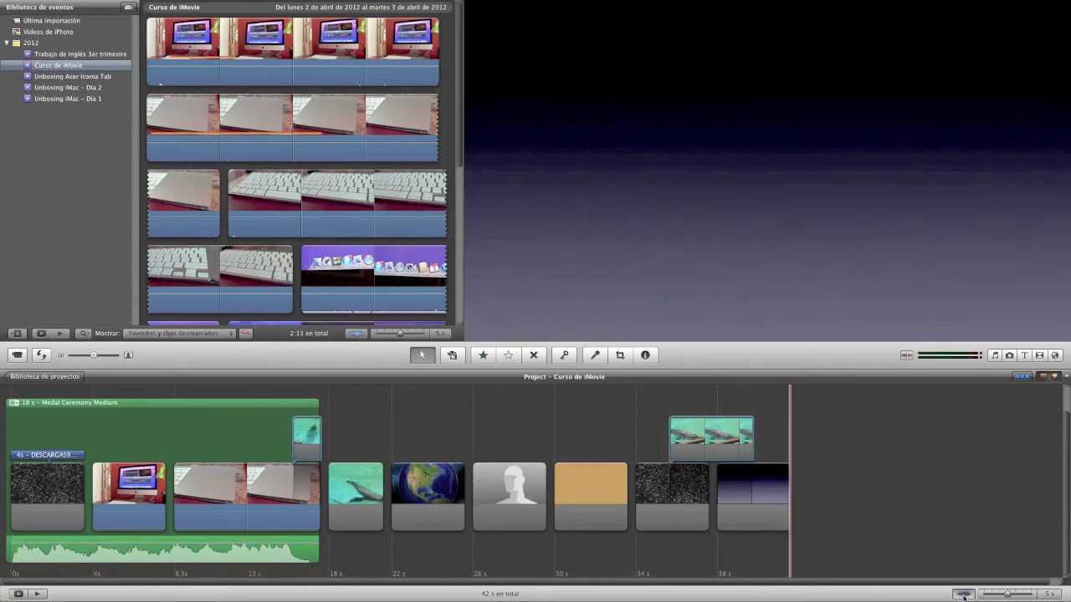
# Step: Try turning off the project's audio waveforms and its single-row layout, restoring each setting
pyautogui.click(962, 594)
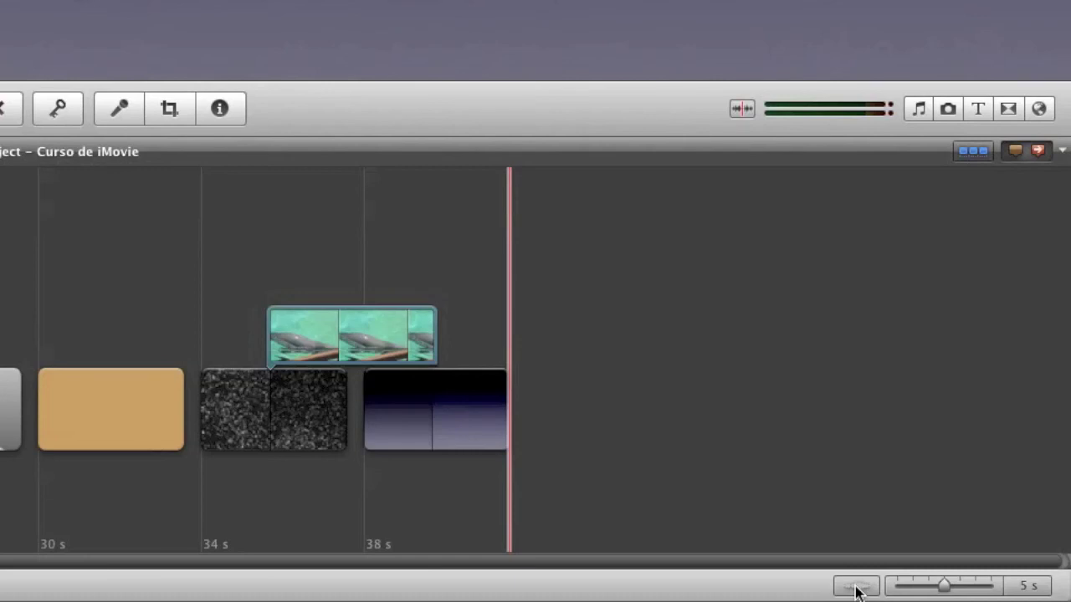
pyautogui.click(856, 588)
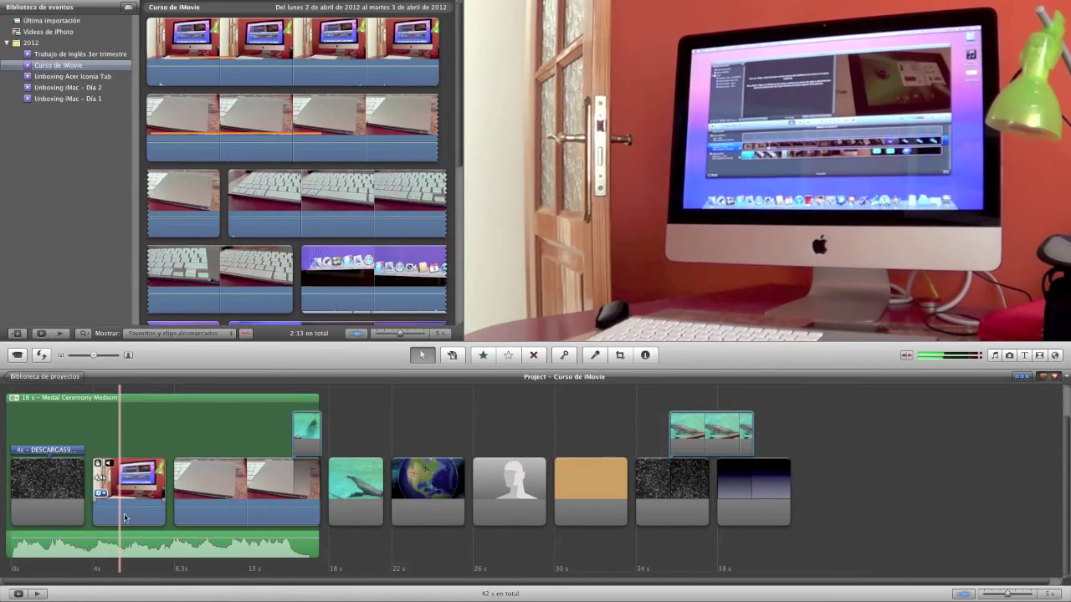
pyautogui.click(1022, 378)
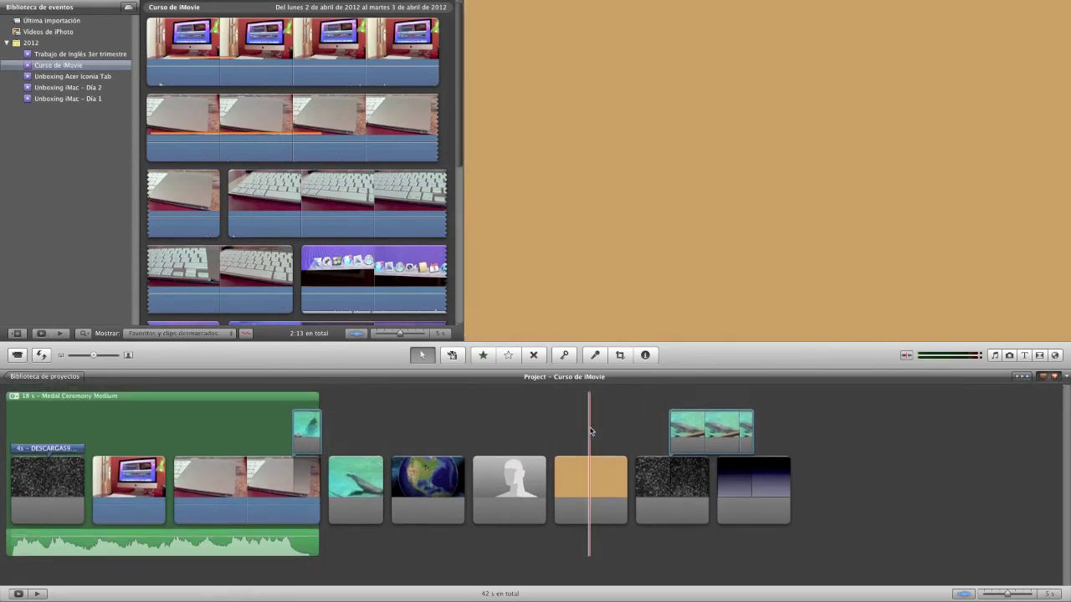
pyautogui.click(1023, 377)
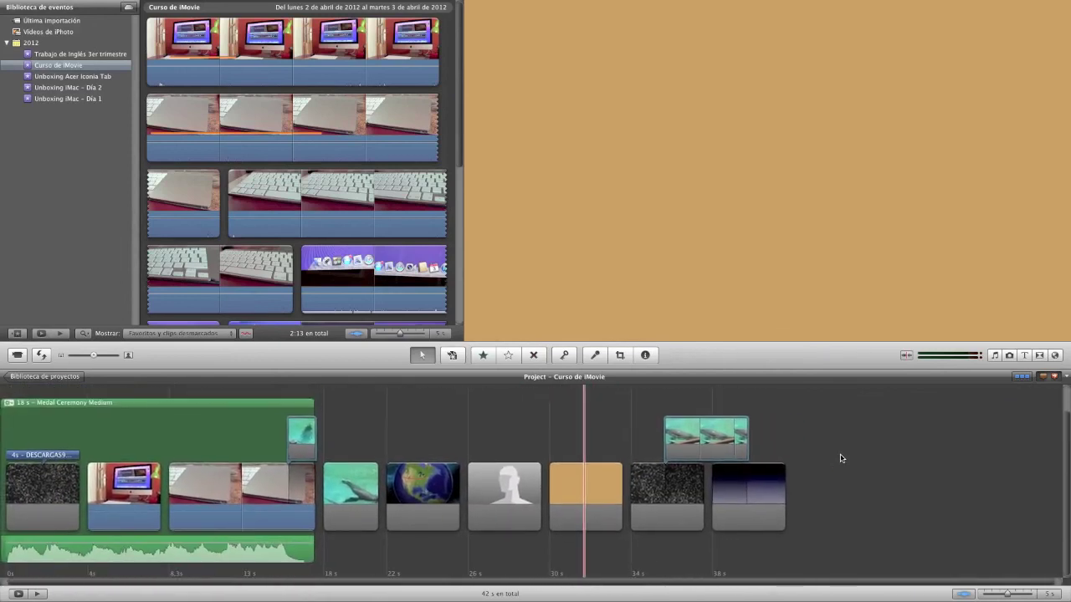
pyautogui.hscroll(2, 842, 459)
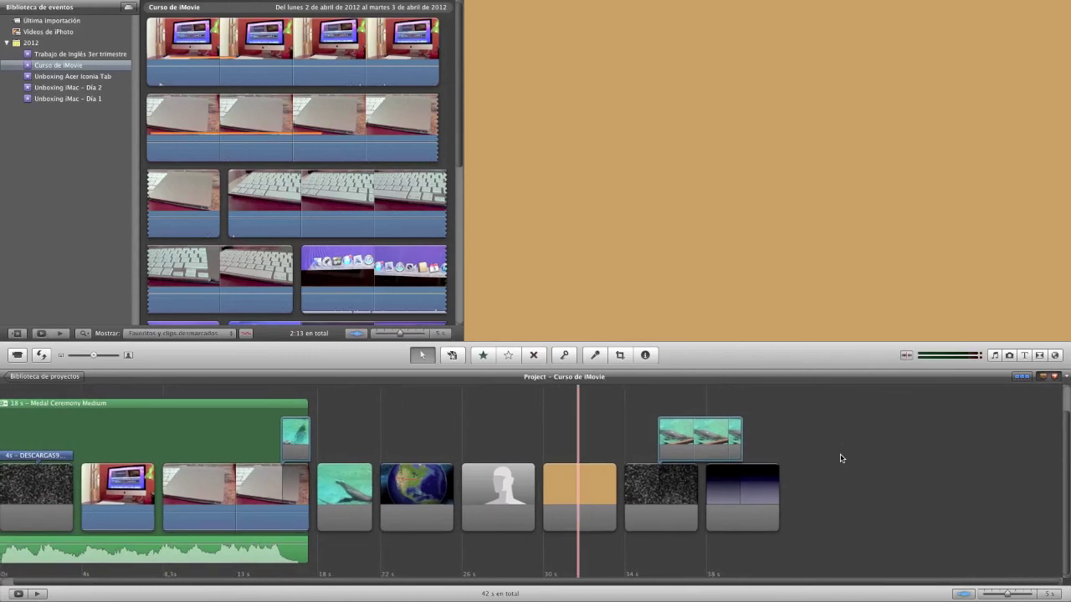